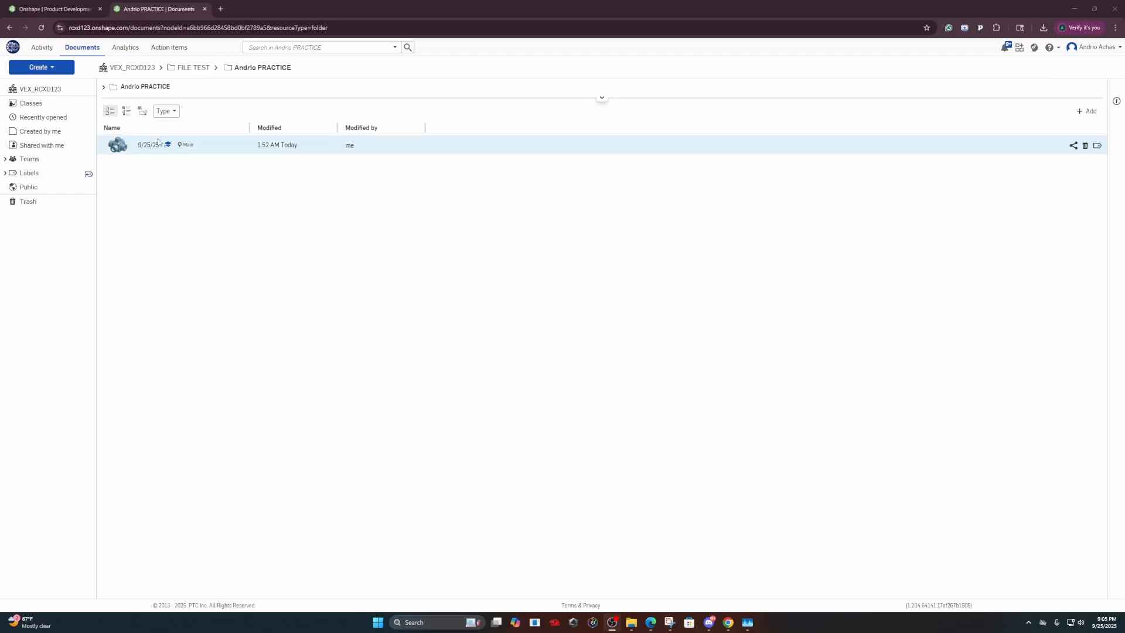
Create a subfolder in the open practice folder, named with the owner's first name and the date 9/25/25
click(49, 75)
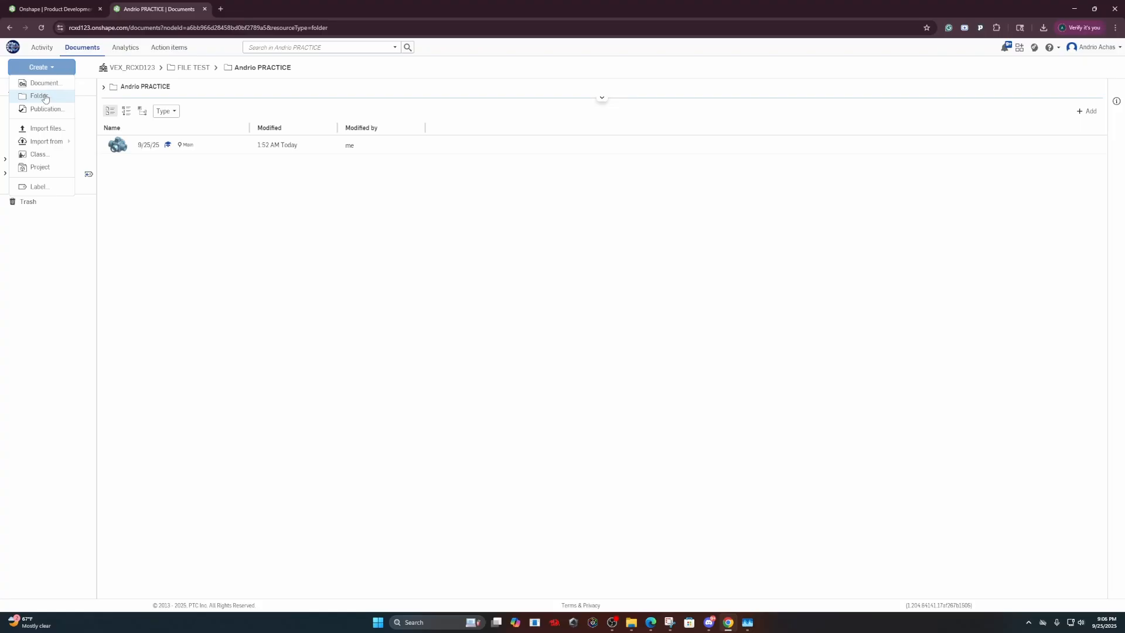
click(45, 97)
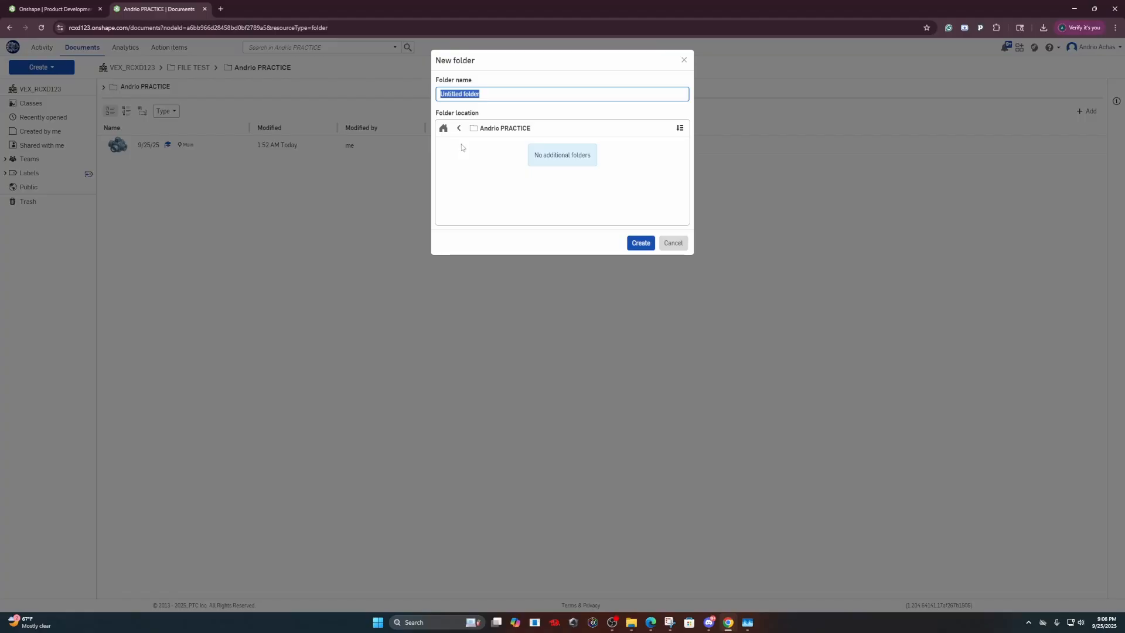
text(Andrio 9/25/25)
key(Return)
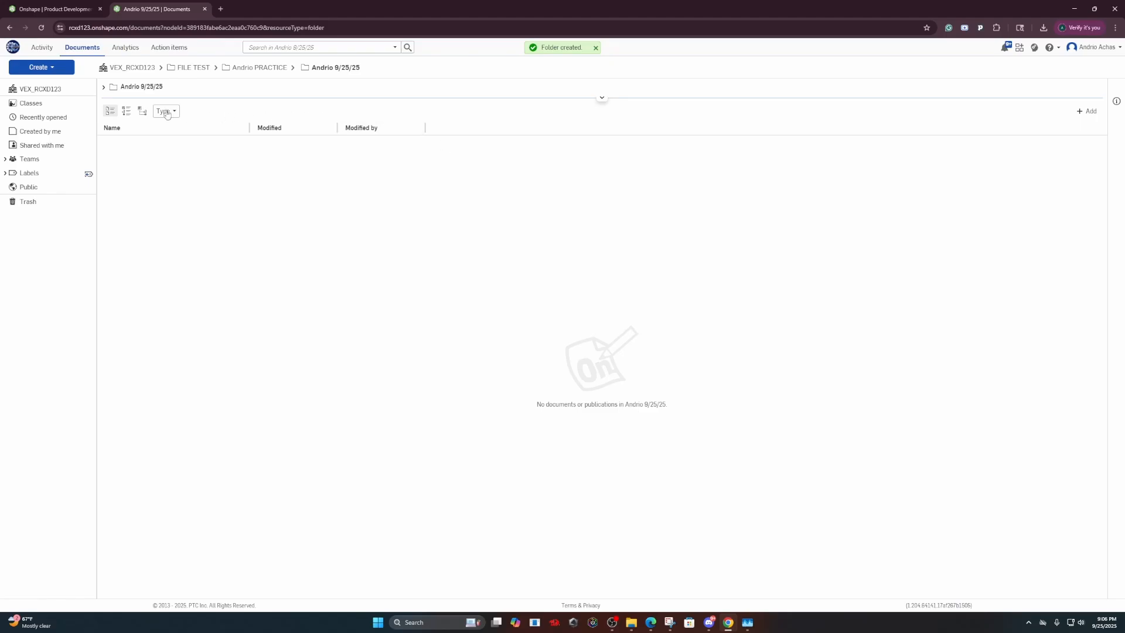
Create a new document named WORKSHOPS in the new folder
click(53, 77)
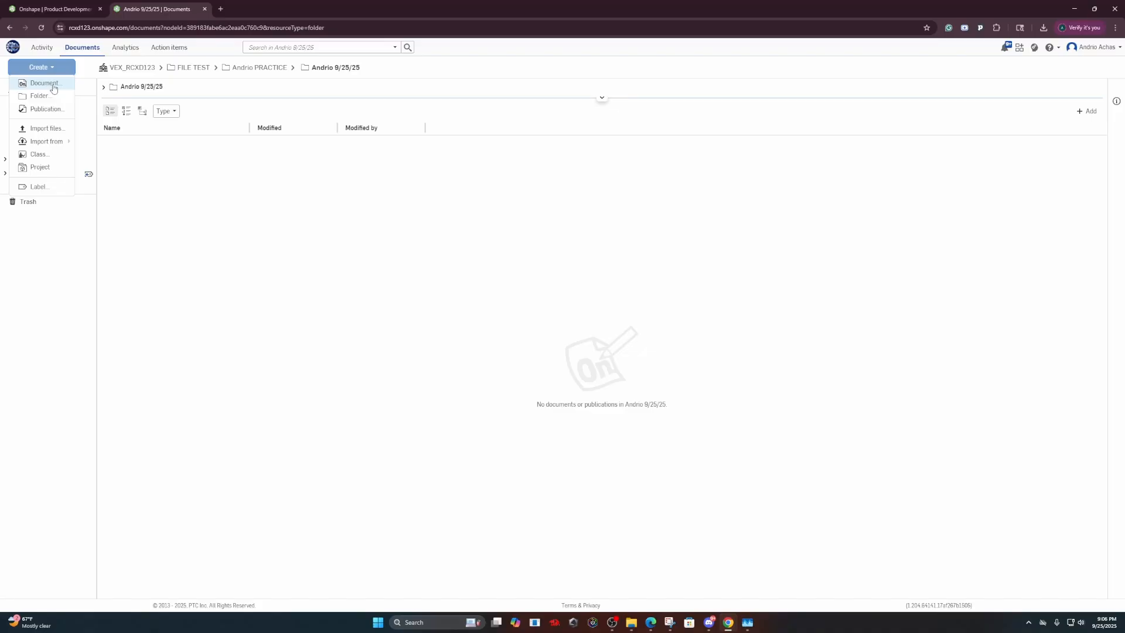
click(44, 84)
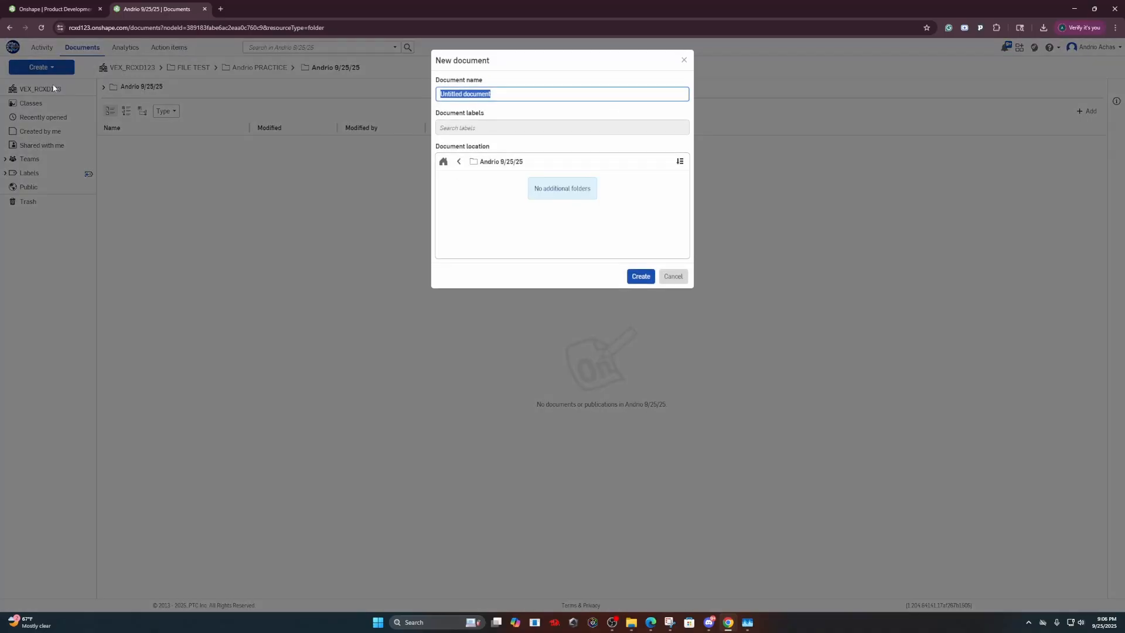
text(WORKSHOPS)
click(641, 276)
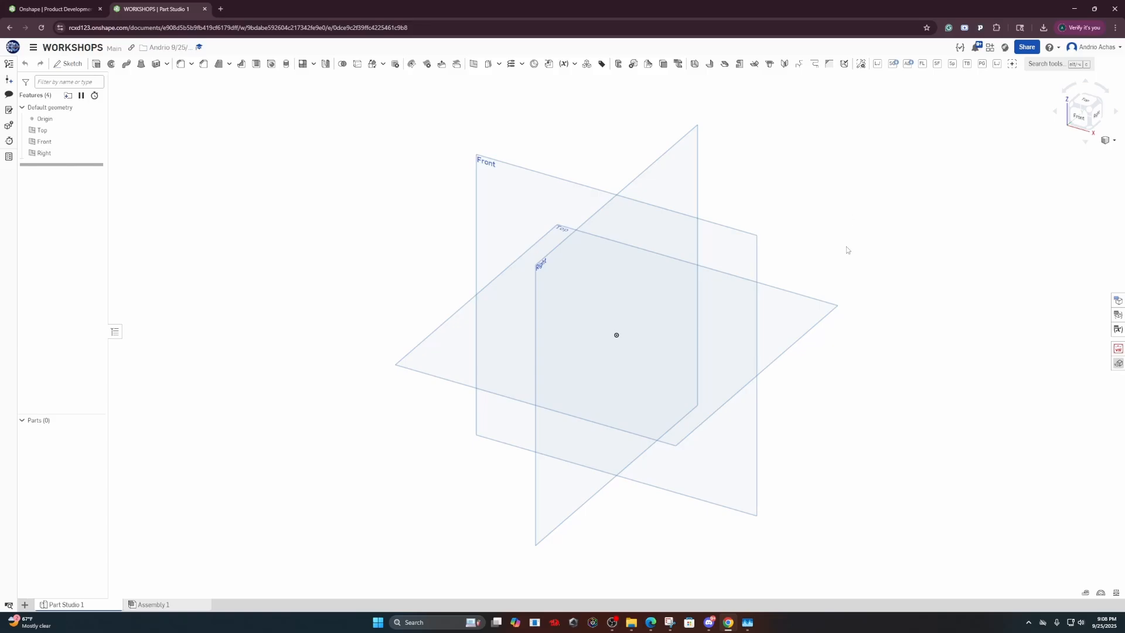
Examine the default Top, Front and Right planes around the origin from different angles and distances
right_drag(837, 261, 868, 233)
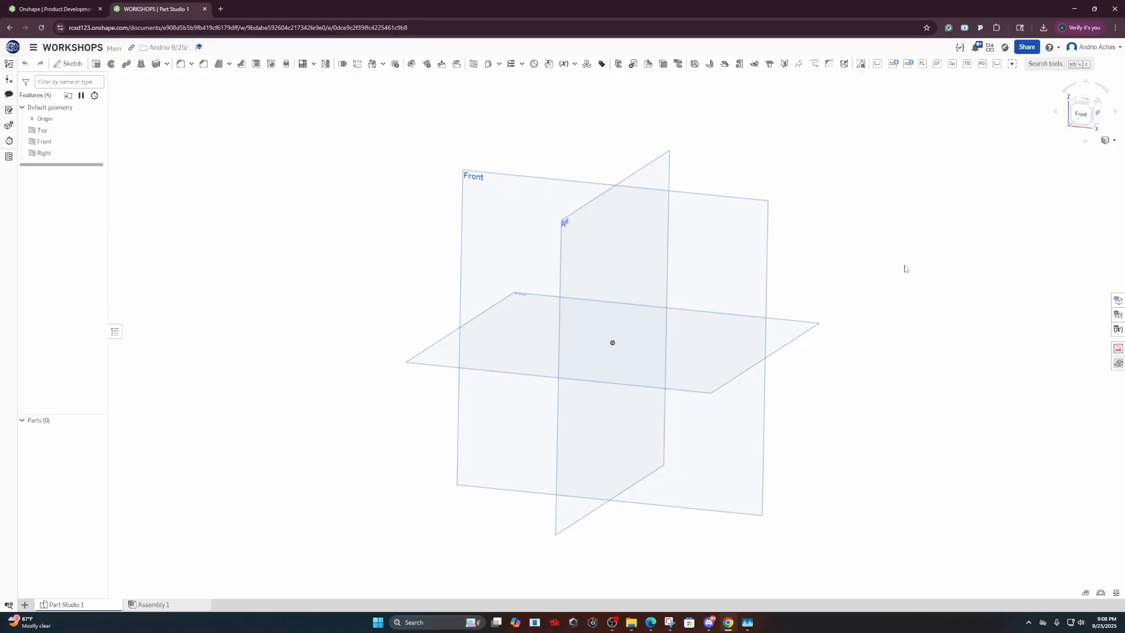
middle_drag(905, 268, 946, 285)
middle_drag(841, 273, 724, 265)
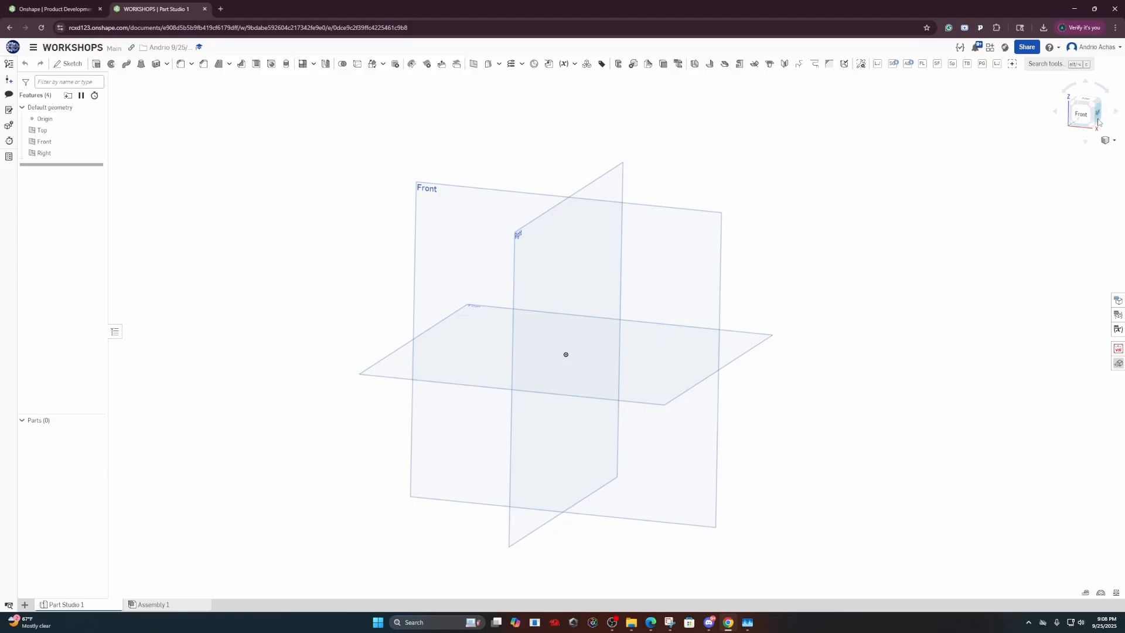
drag(1106, 120, 1082, 126)
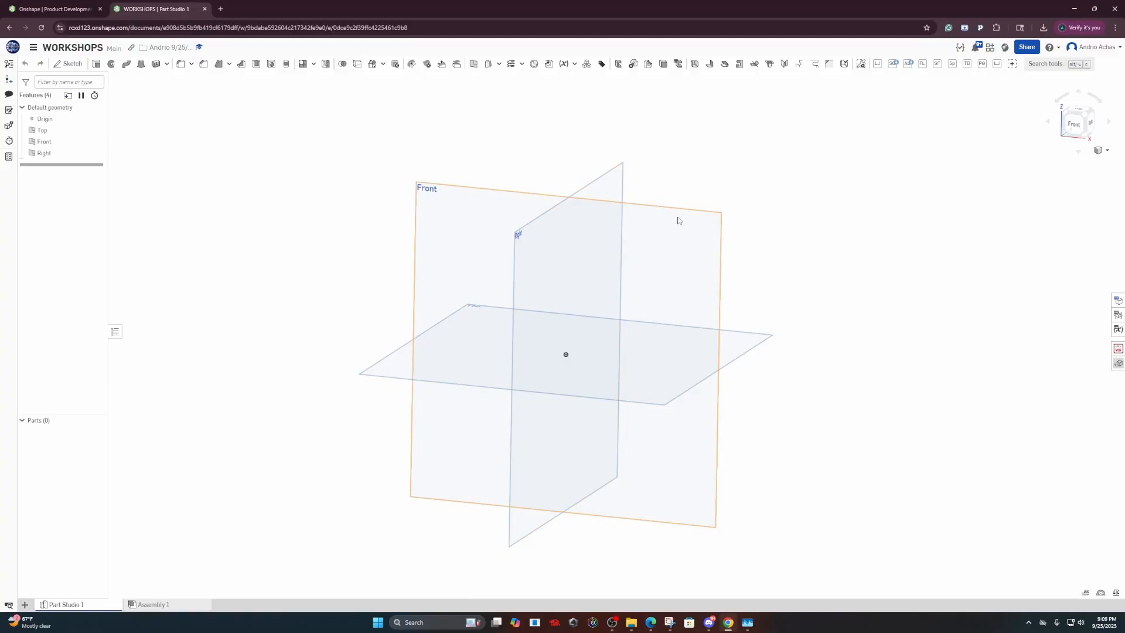
right_drag(879, 248, 899, 233)
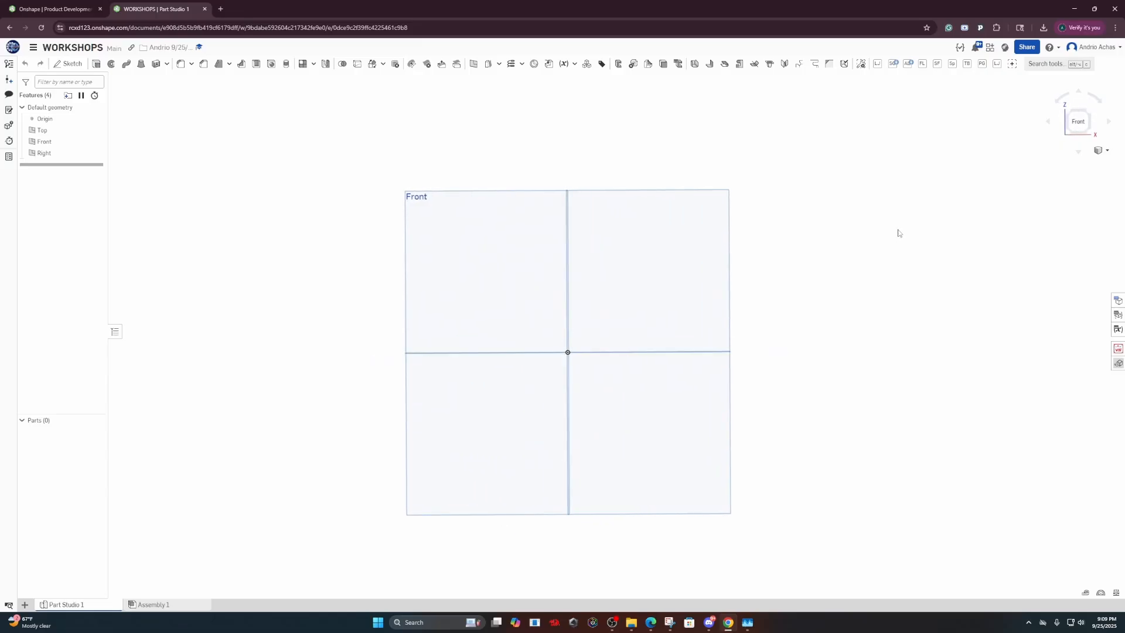
scroll(575, 204, down, 4)
scroll(580, 203, up, 13)
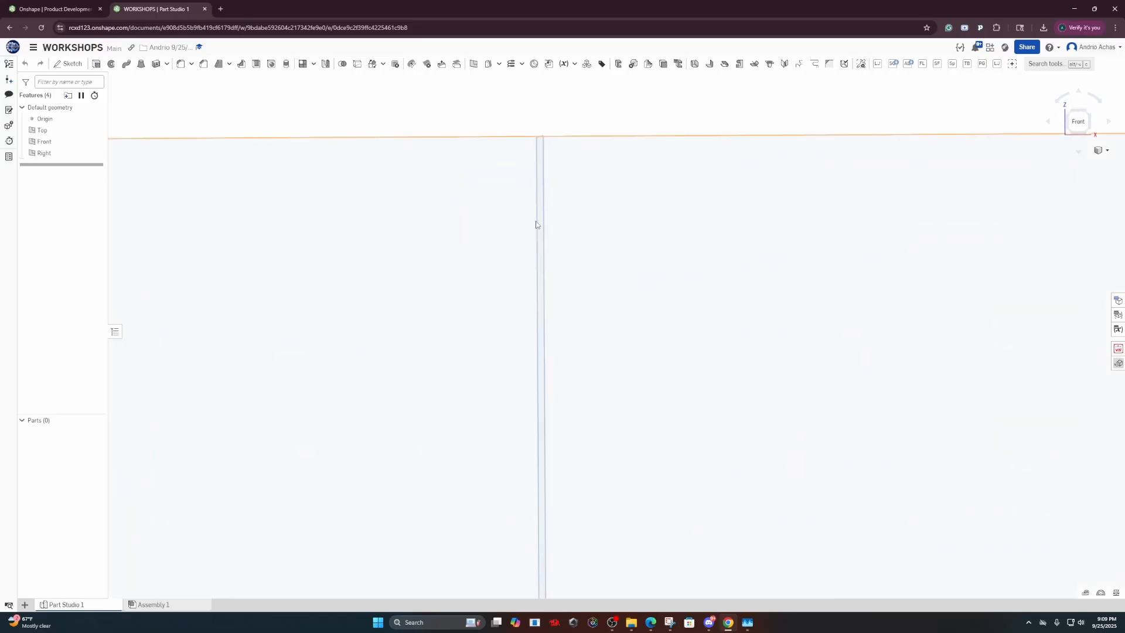
scroll(538, 219, down, 5)
scroll(538, 219, down, 2)
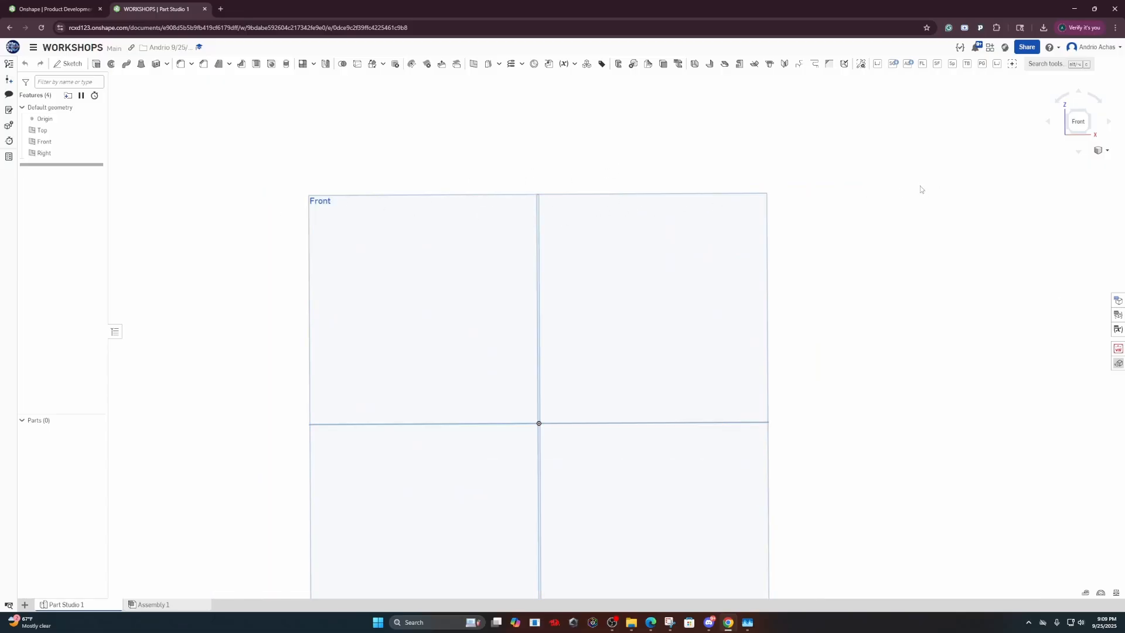
right_drag(895, 191, 875, 211)
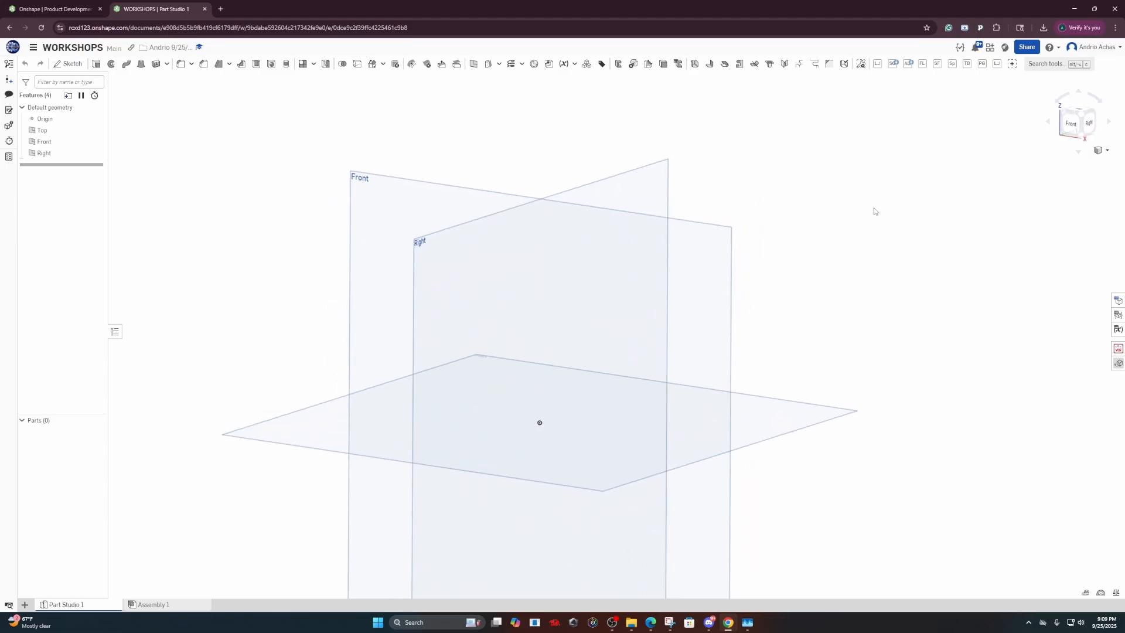
Look at the default planes from the Front view and from stepwise rotated orientations around it
click(1071, 124)
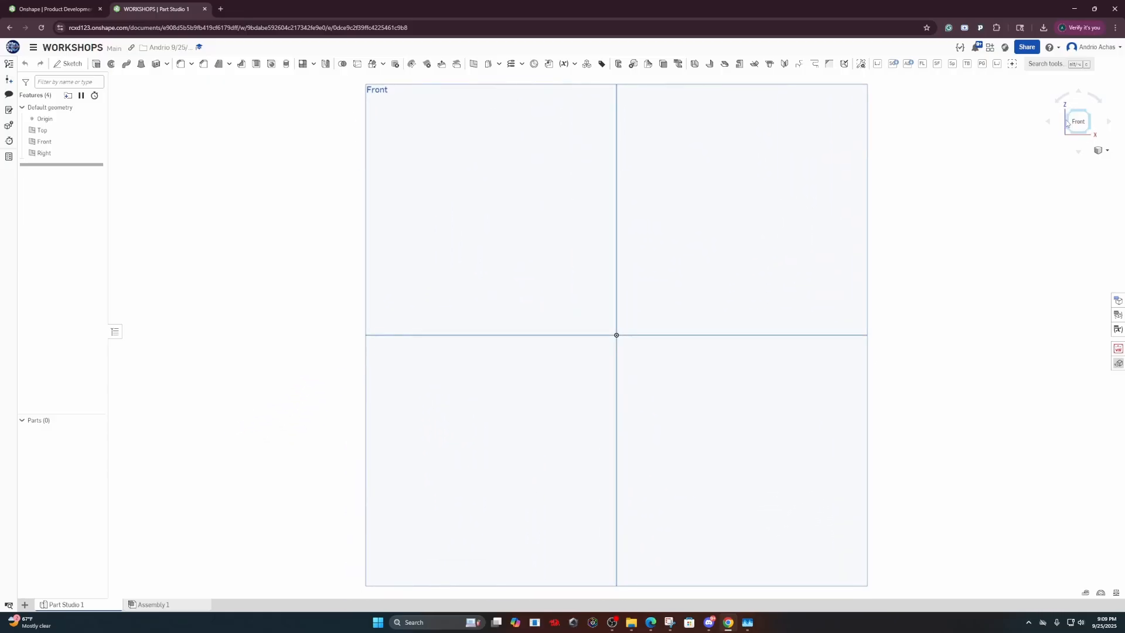
click(1049, 122)
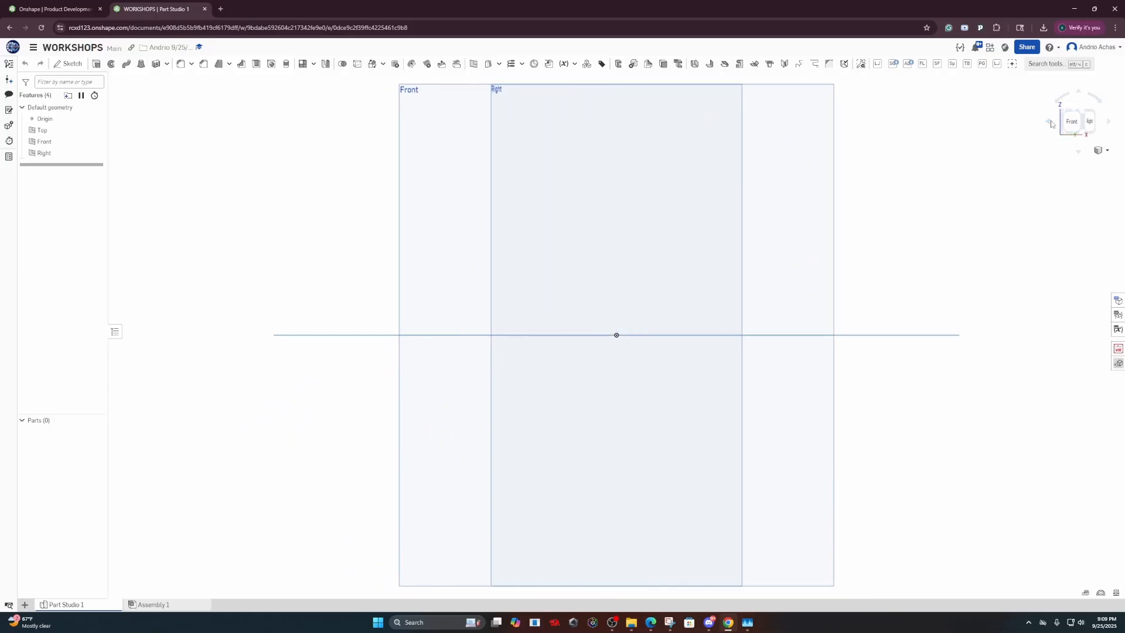
click(1109, 122)
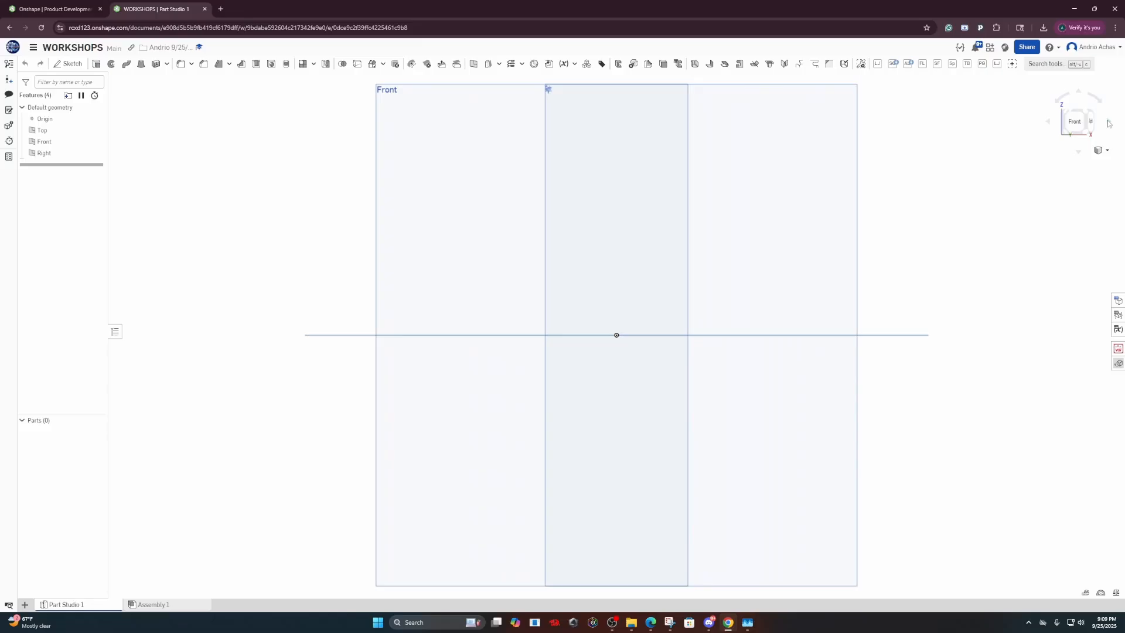
click(1080, 152)
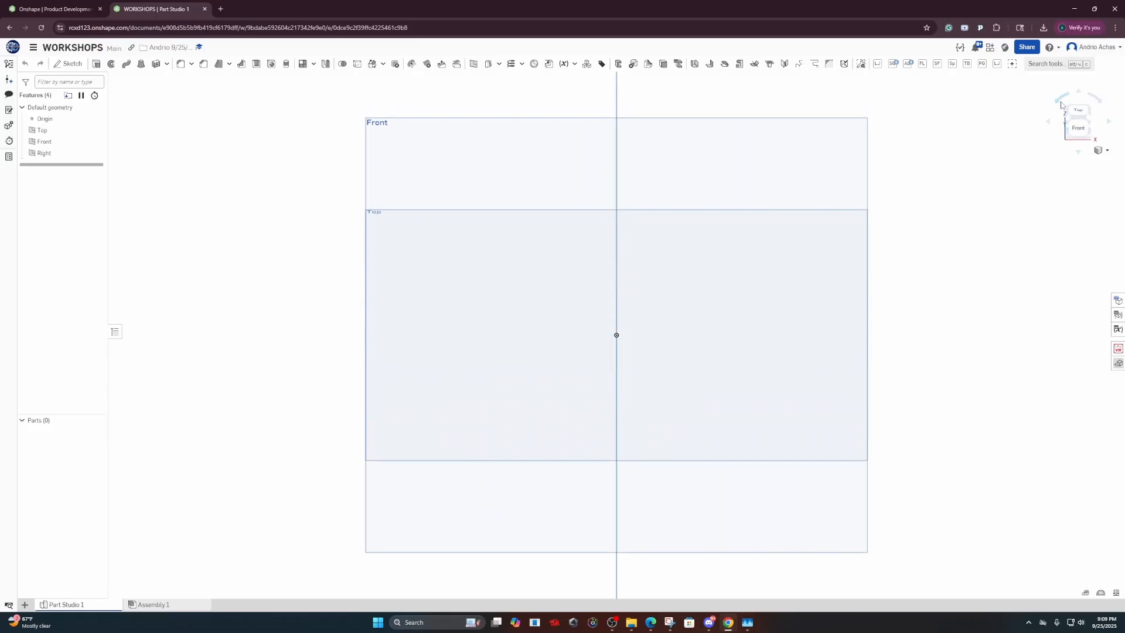
click(1062, 104)
click(1091, 97)
click(1079, 94)
click(1080, 152)
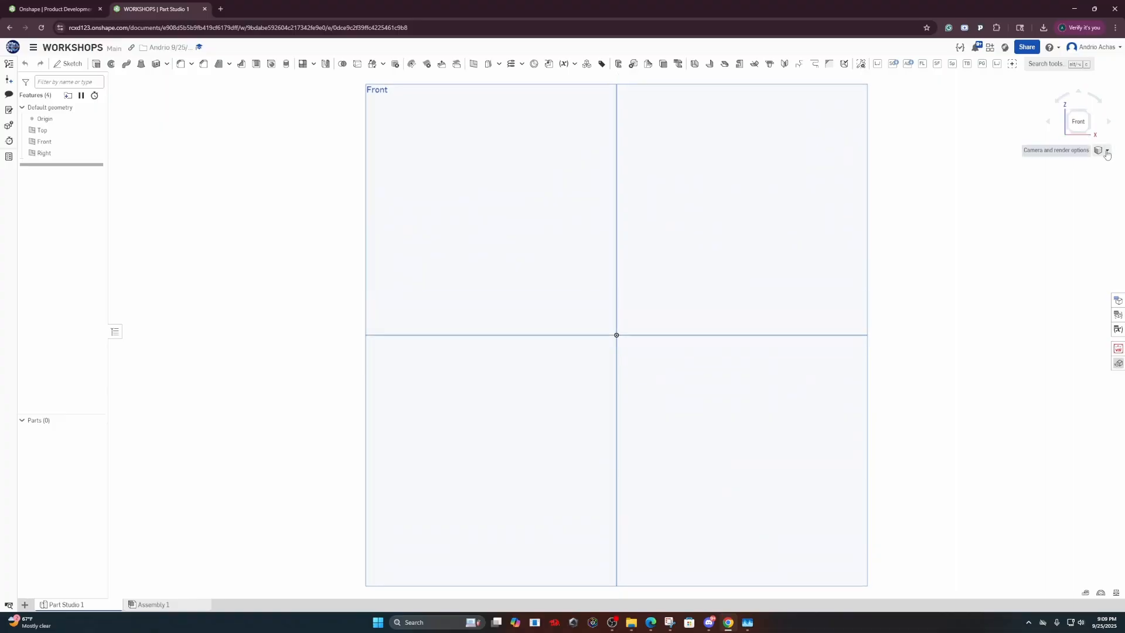
View the default planes in the dimetric and trimetric orientations and bring up the camera and render options
click(1107, 153)
click(982, 201)
right_drag(983, 209, 947, 220)
scroll(947, 220, down, 3)
click(1099, 150)
click(1046, 169)
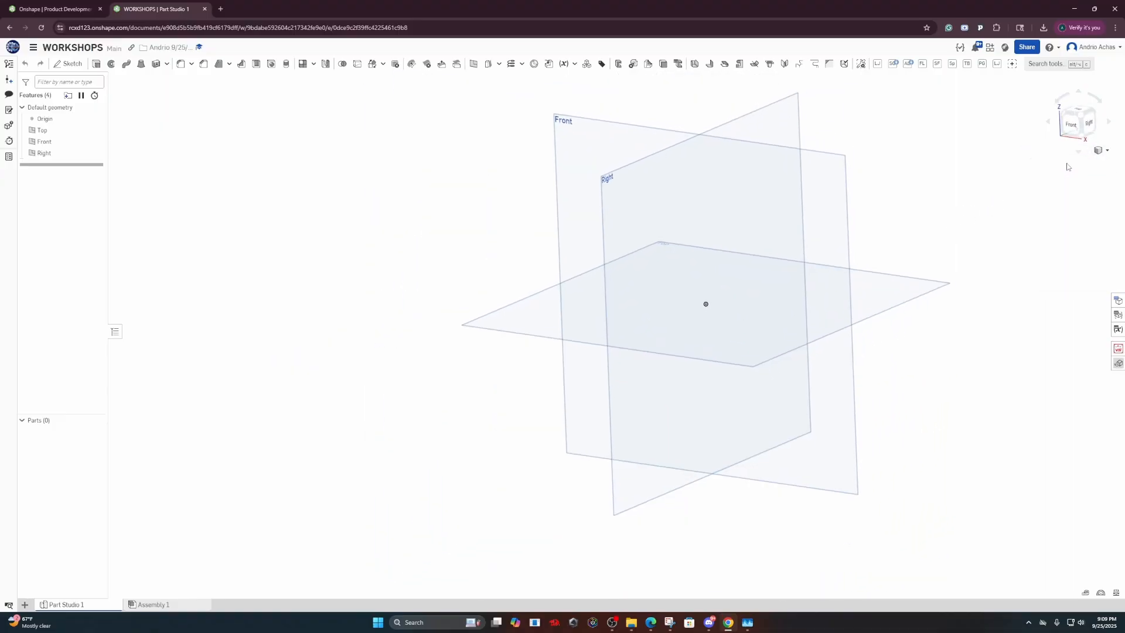
click(1098, 152)
click(1099, 174)
click(1098, 151)
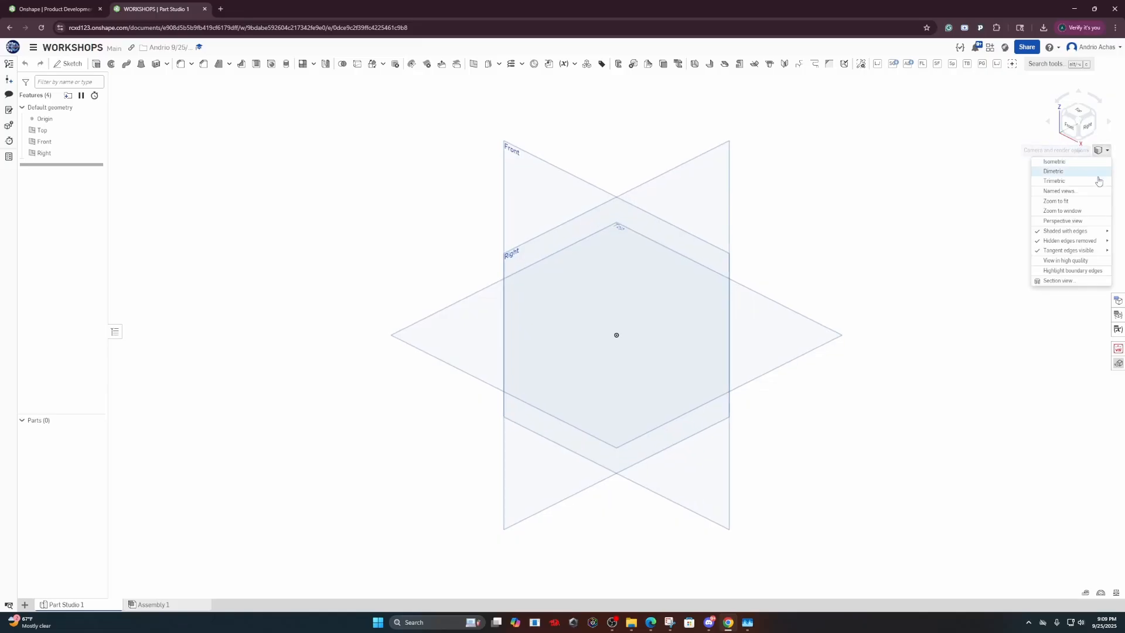
click(1099, 182)
click(1100, 150)
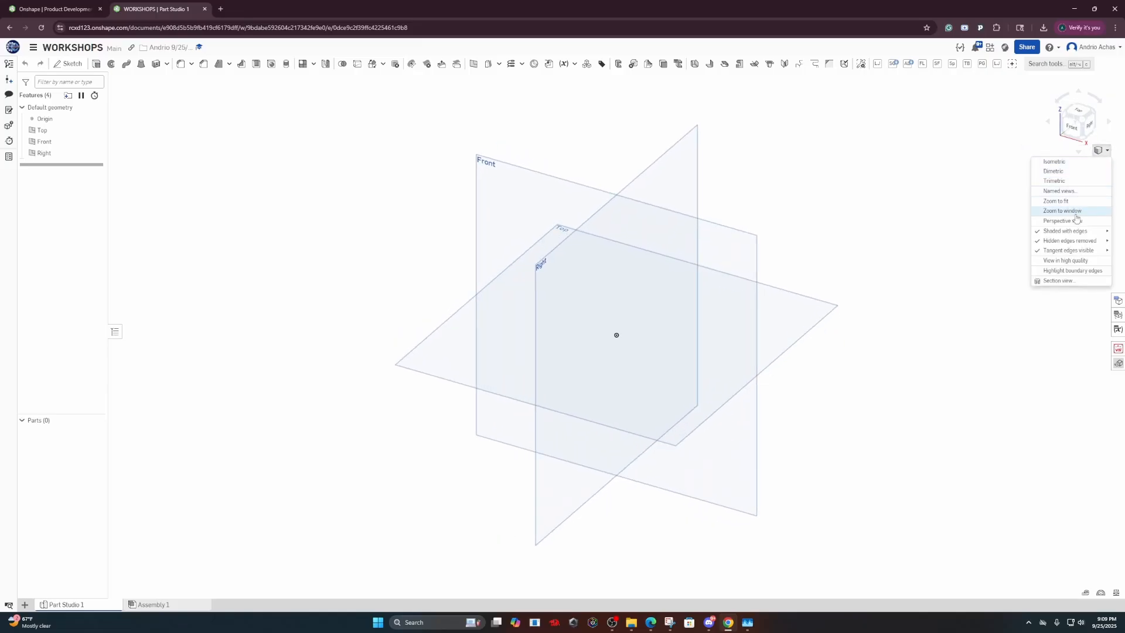
mouse_move(1068, 237)
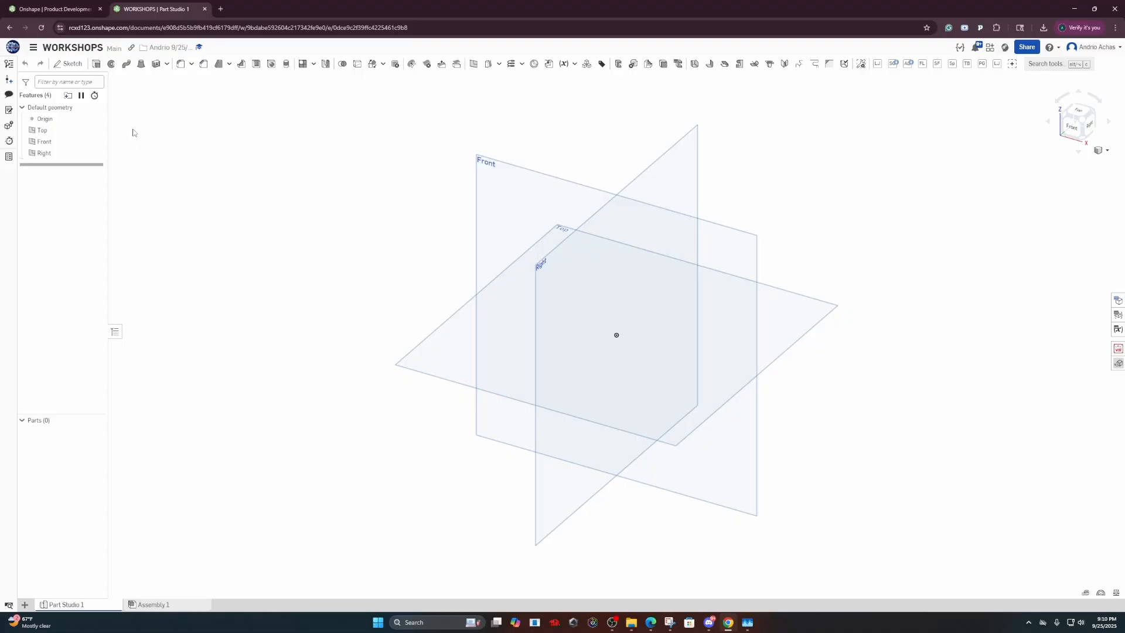
Start a new sketch on the Front plane
click(73, 65)
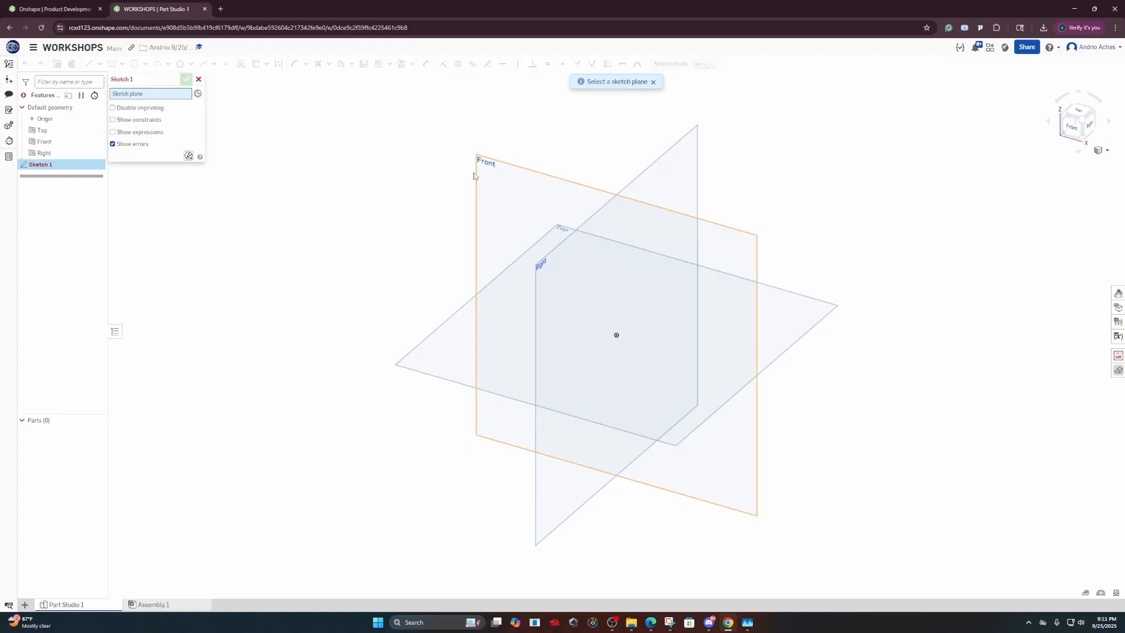
click(522, 193)
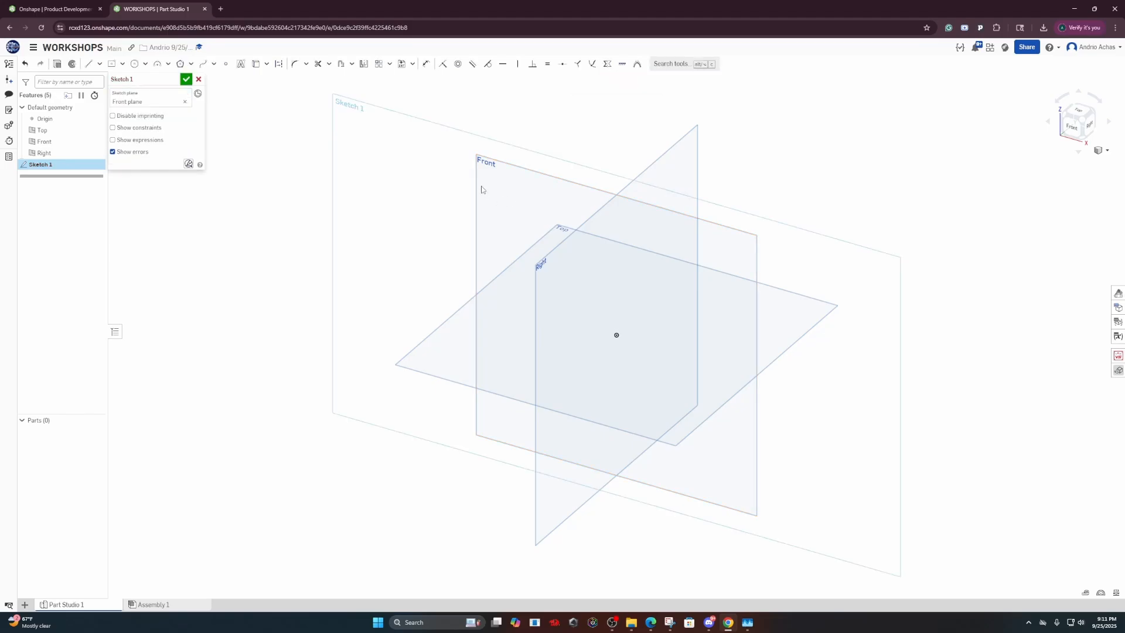
right_drag(509, 159, 525, 137)
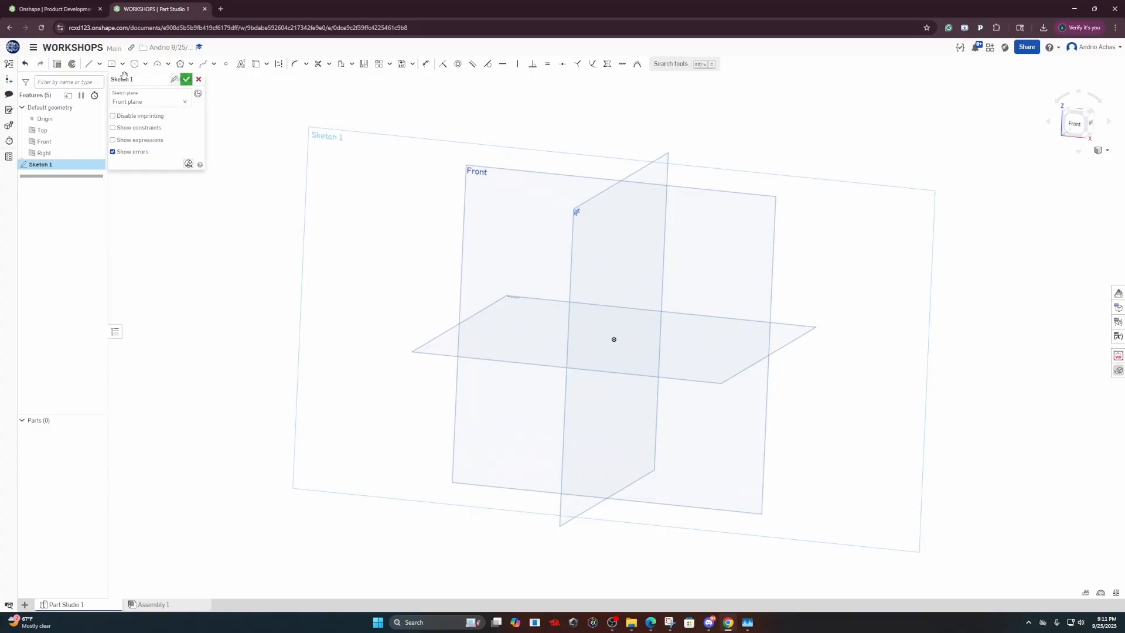
Draw a closed four-sided outline with the Line tool above the origin, about 1.6 wide at its upper edge and 1.4 at its lower edge
click(122, 63)
click(120, 81)
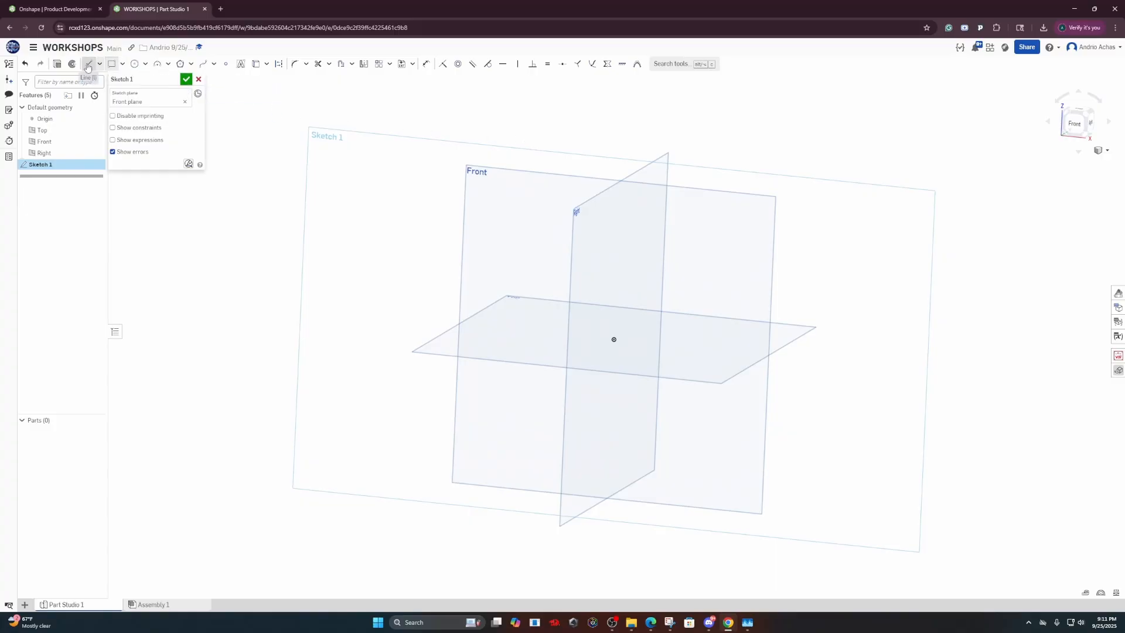
click(89, 63)
click(722, 217)
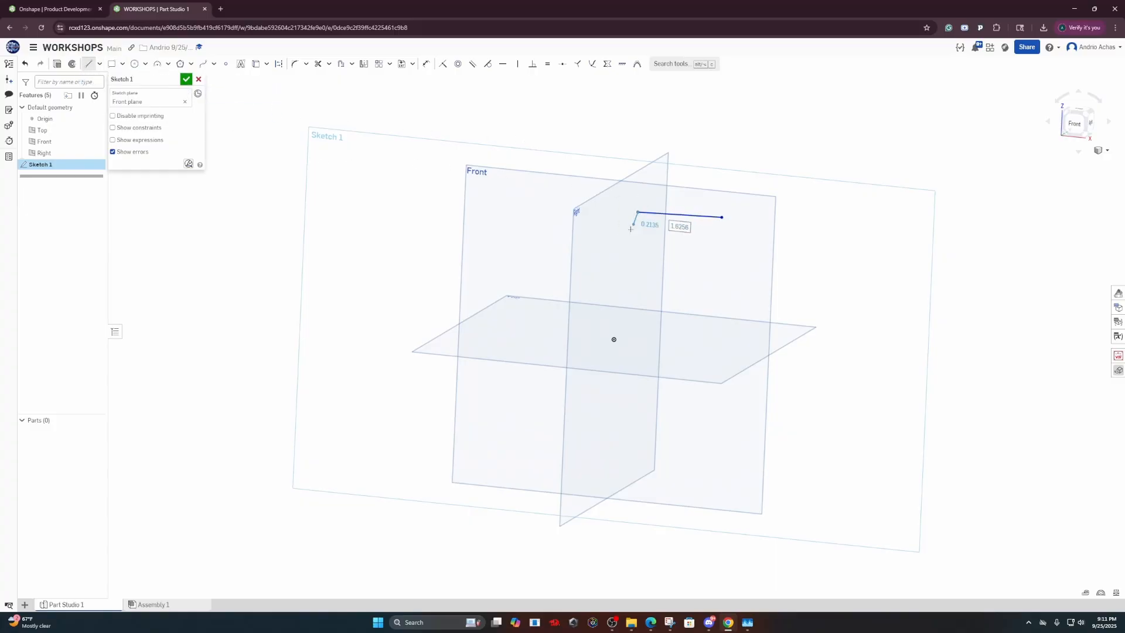
click(638, 212)
click(630, 267)
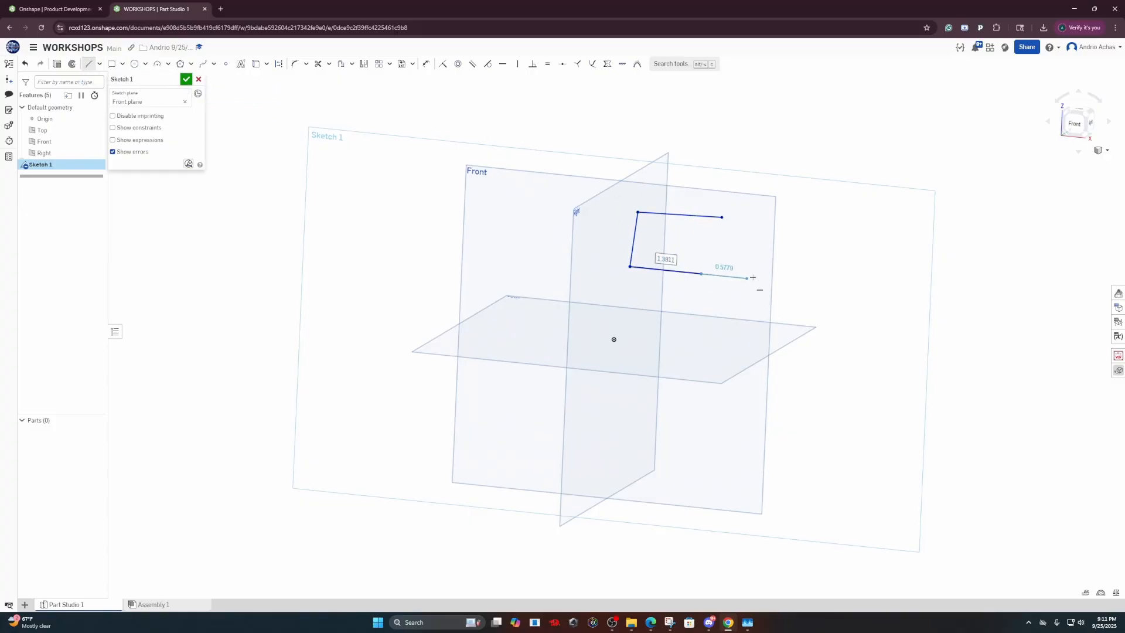
click(722, 217)
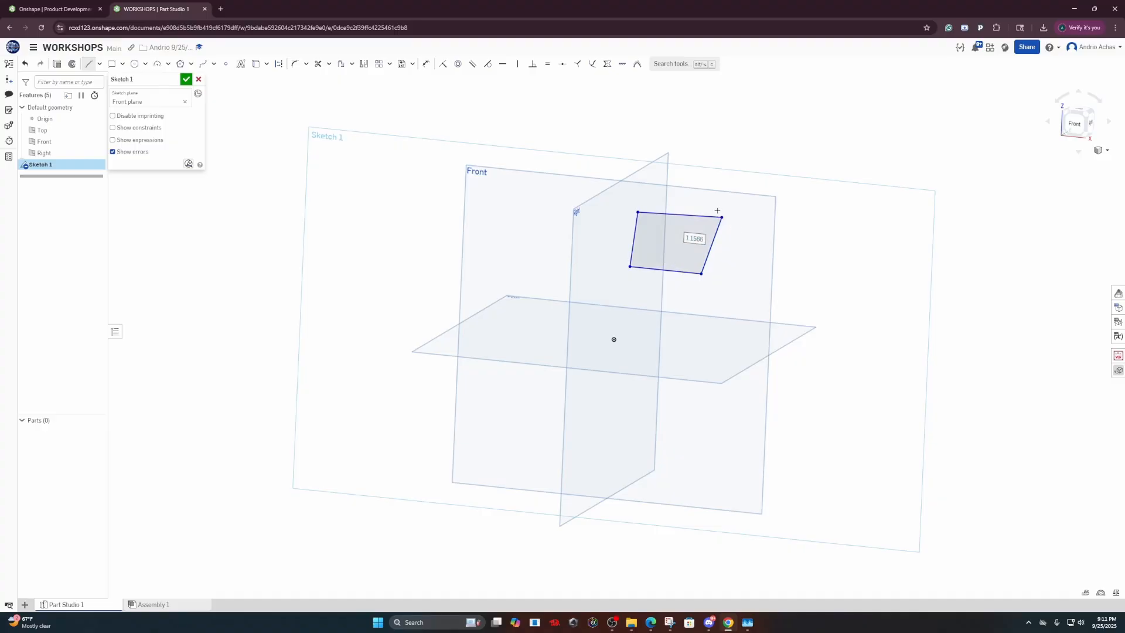
key(Escape)
Delete all lines of the four-sided outline from the sketch
key(n)
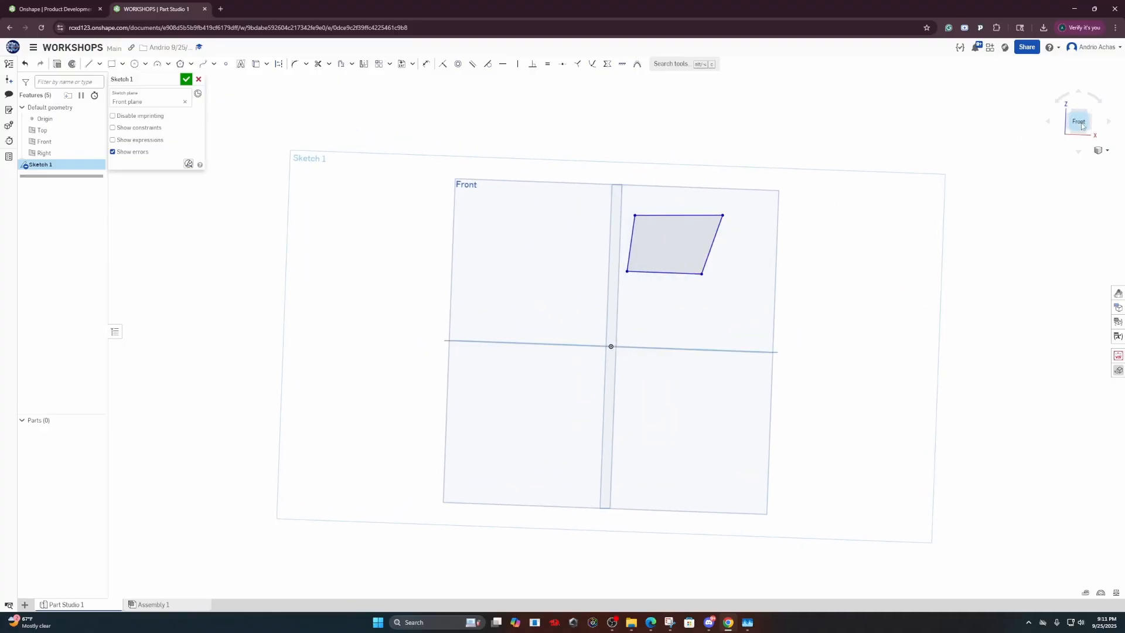
click(1082, 126)
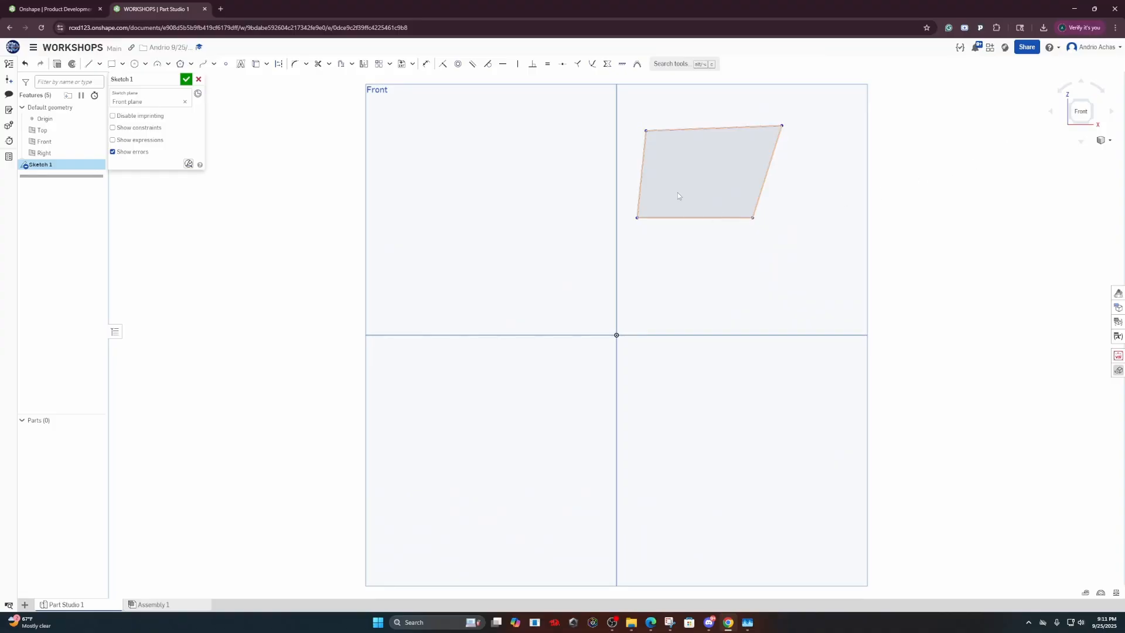
click(740, 153)
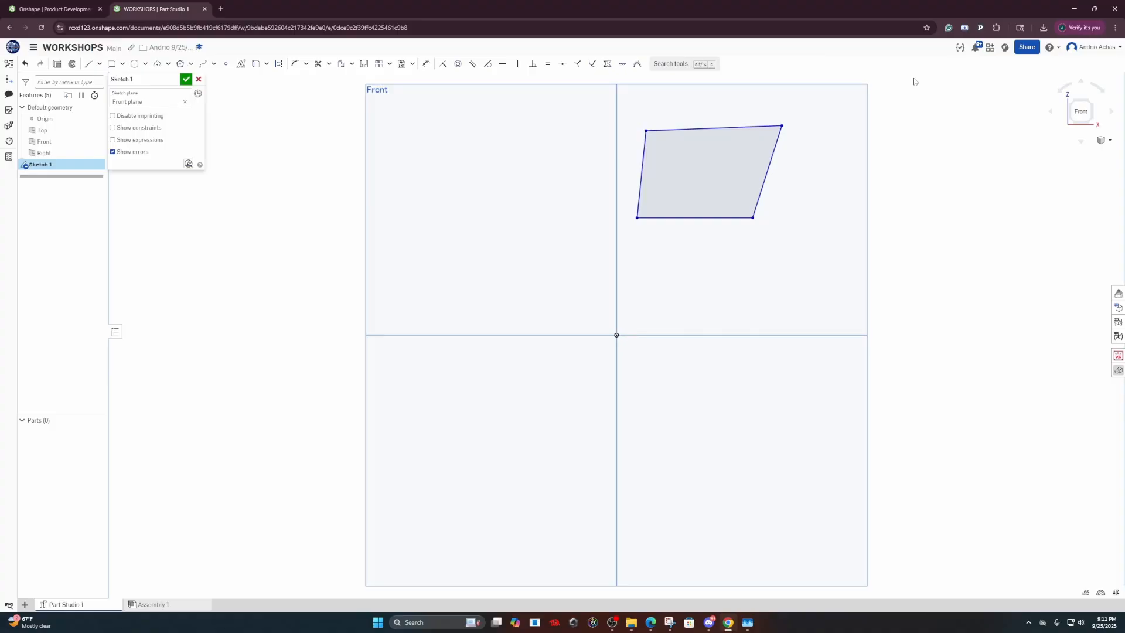
drag(914, 79, 502, 300)
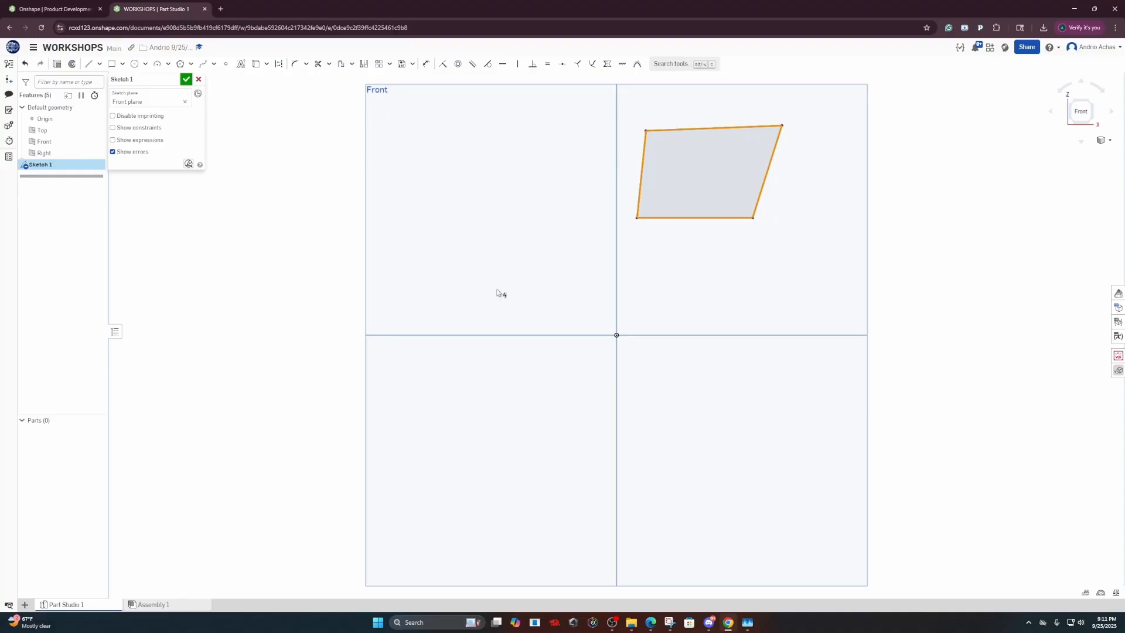
key(Delete)
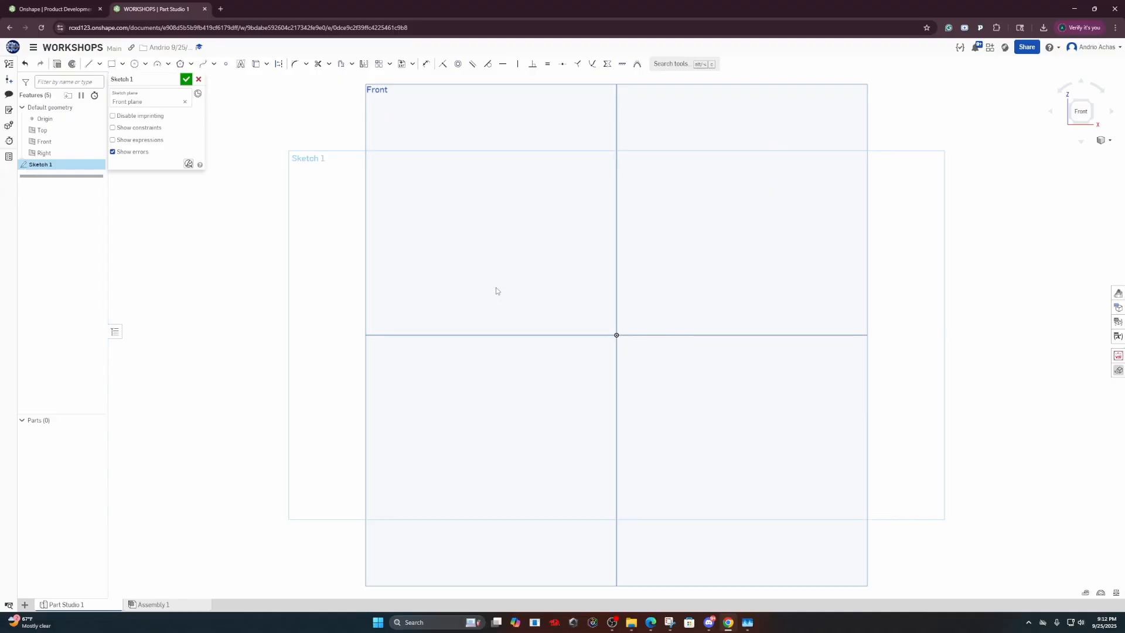
Draw a closed four-sided outline around the origin with the Line tool, about 2.71 wide at its upper edge and 2.84 at its lower edge
click(89, 66)
click(728, 194)
click(501, 193)
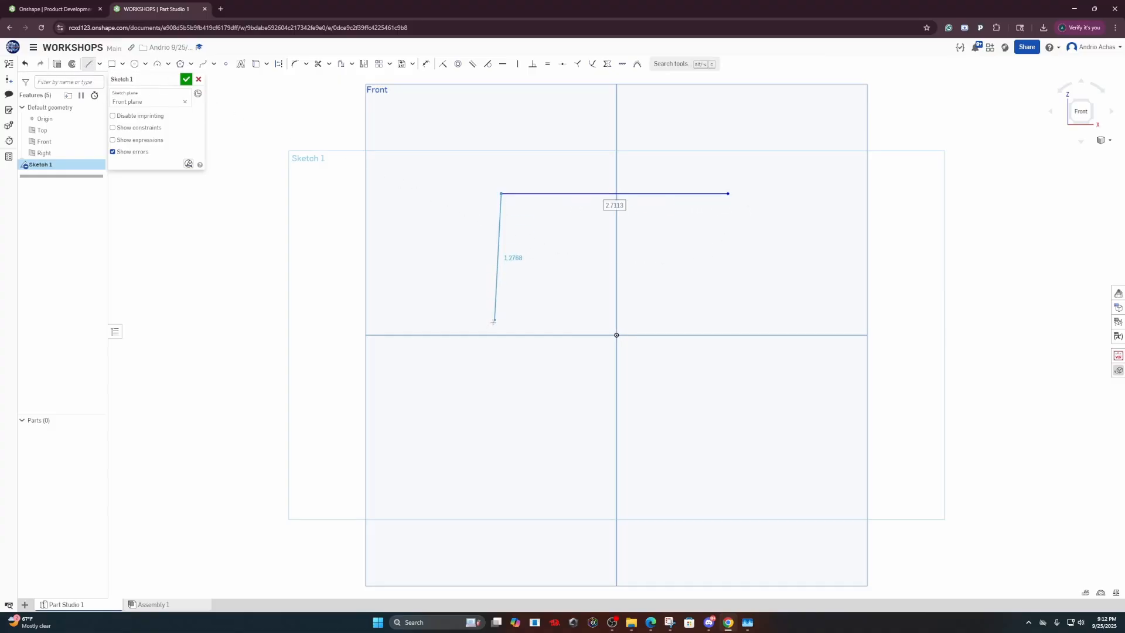
click(501, 400)
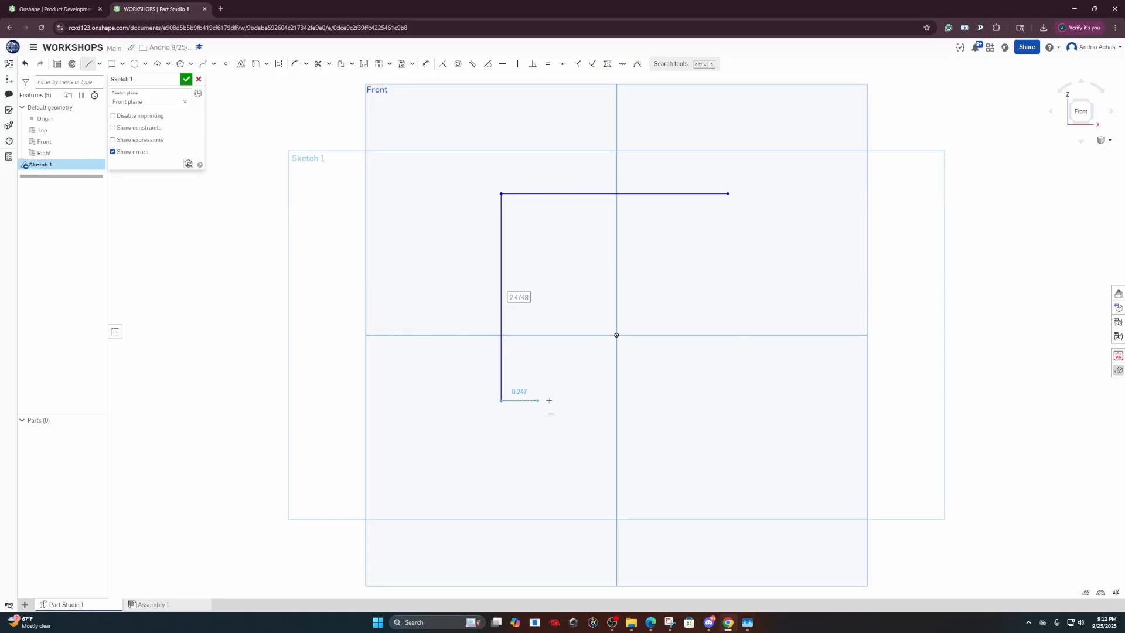
click(739, 400)
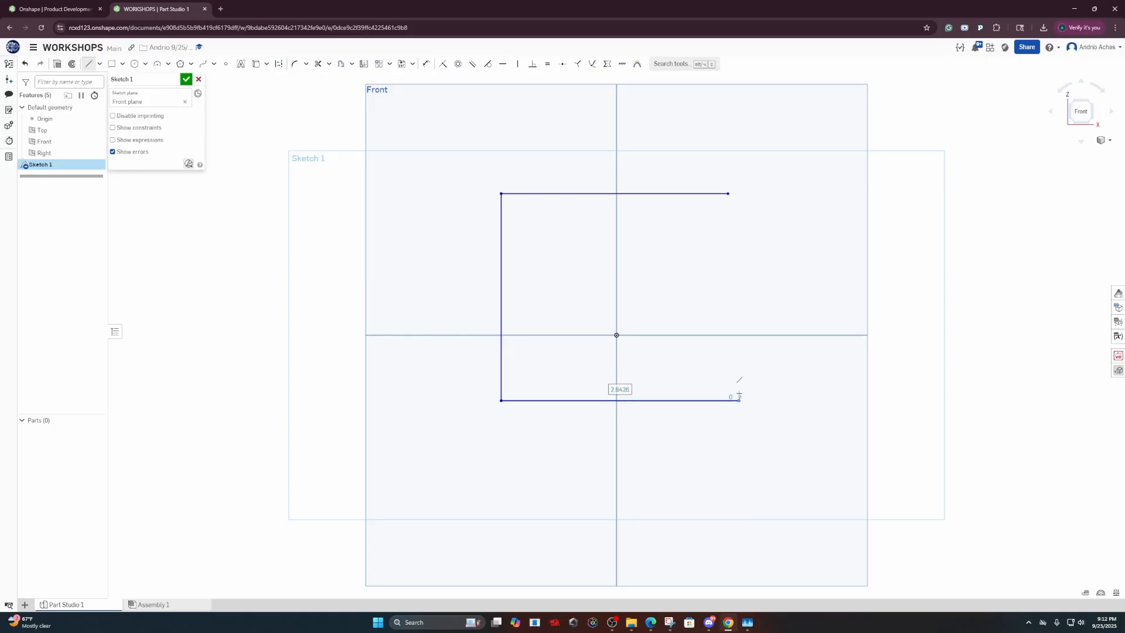
click(728, 194)
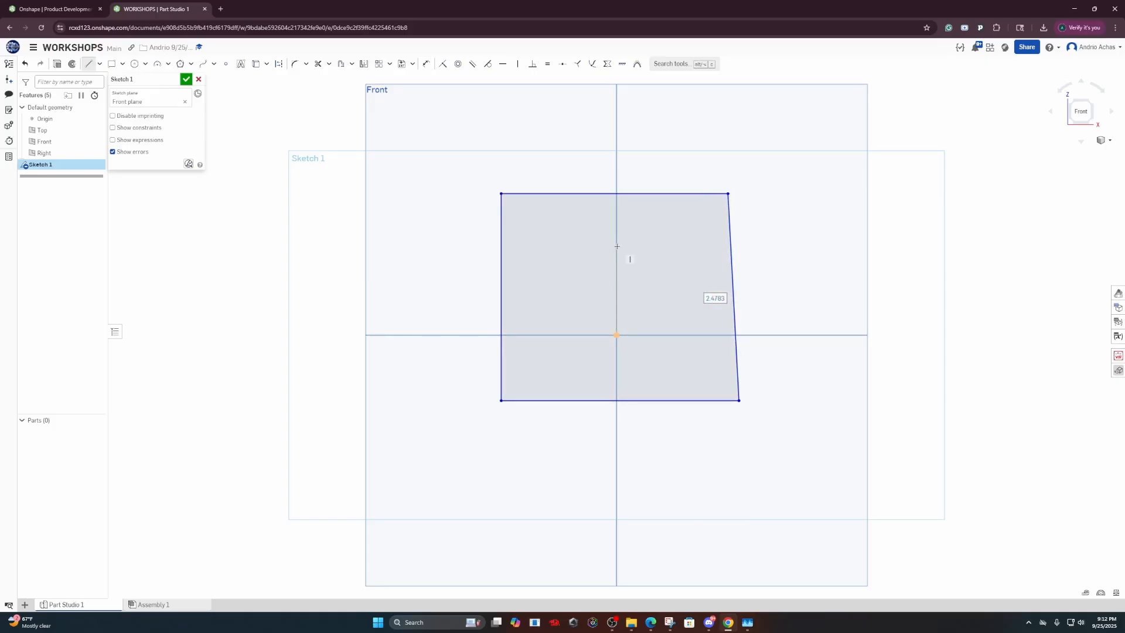
key(Escape)
Undo all four lines of the outline around the origin
key(ctrl+z)
key(ctrl+z)
key(ctrl+z)
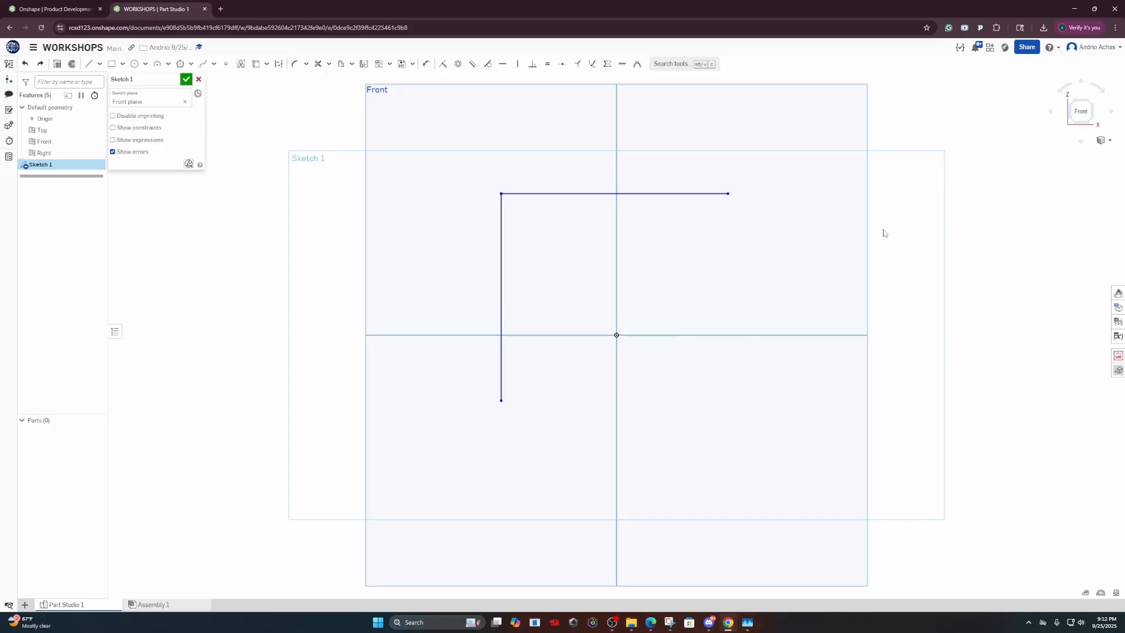
key(ctrl+z)
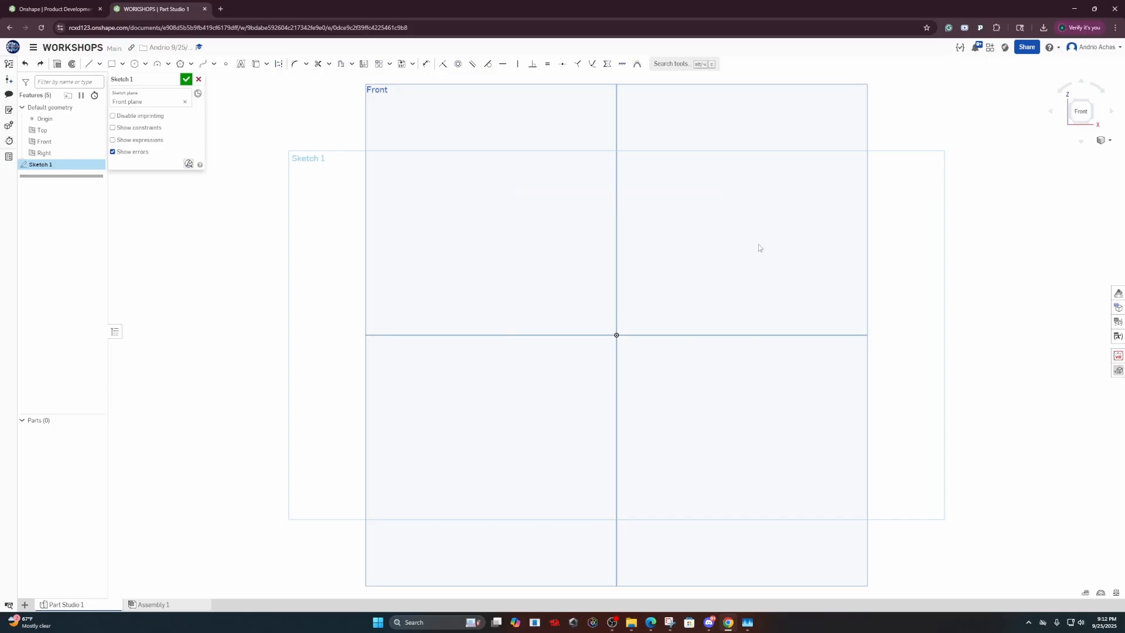
click(88, 63)
key(Escape)
scroll(619, 337, up, 5)
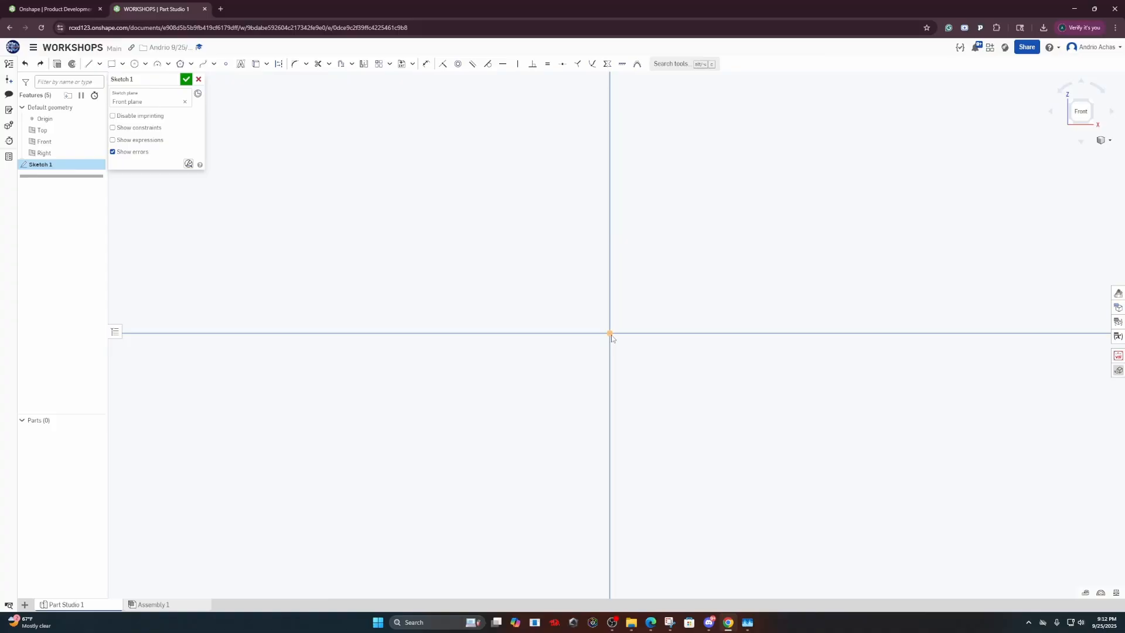
click(88, 63)
click(393, 198)
key(Escape)
Draw a closed rectangle with the Line tool, starting and ending at the origin, about 1.24 wide and 1.03 high
click(88, 66)
click(609, 333)
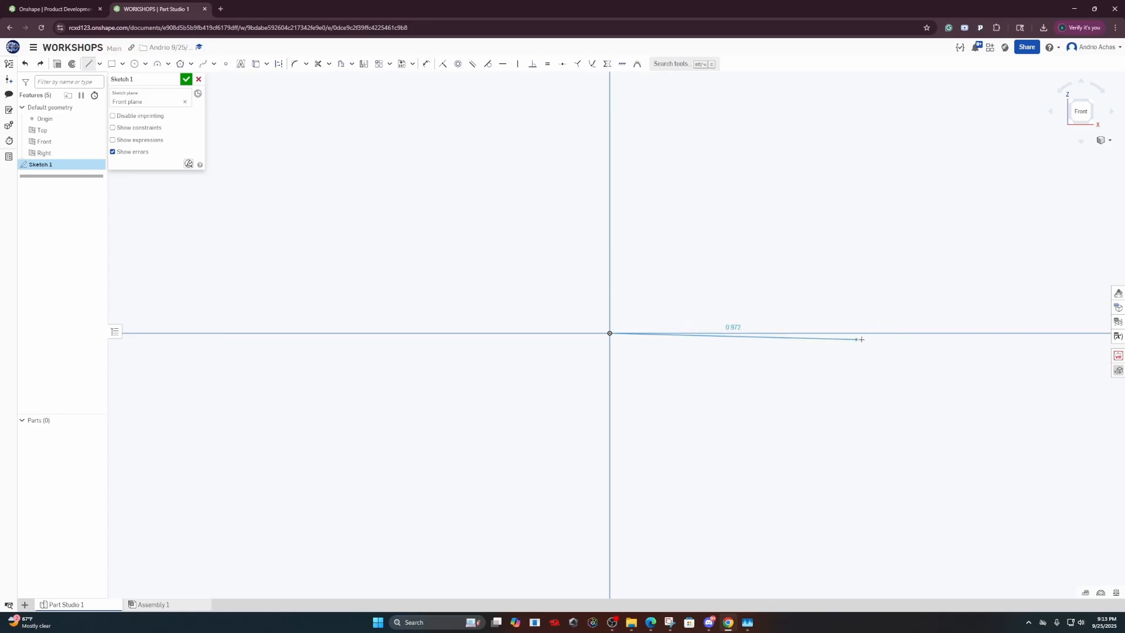
click(903, 334)
scroll(903, 333, up, 2)
scroll(902, 334, down, 4)
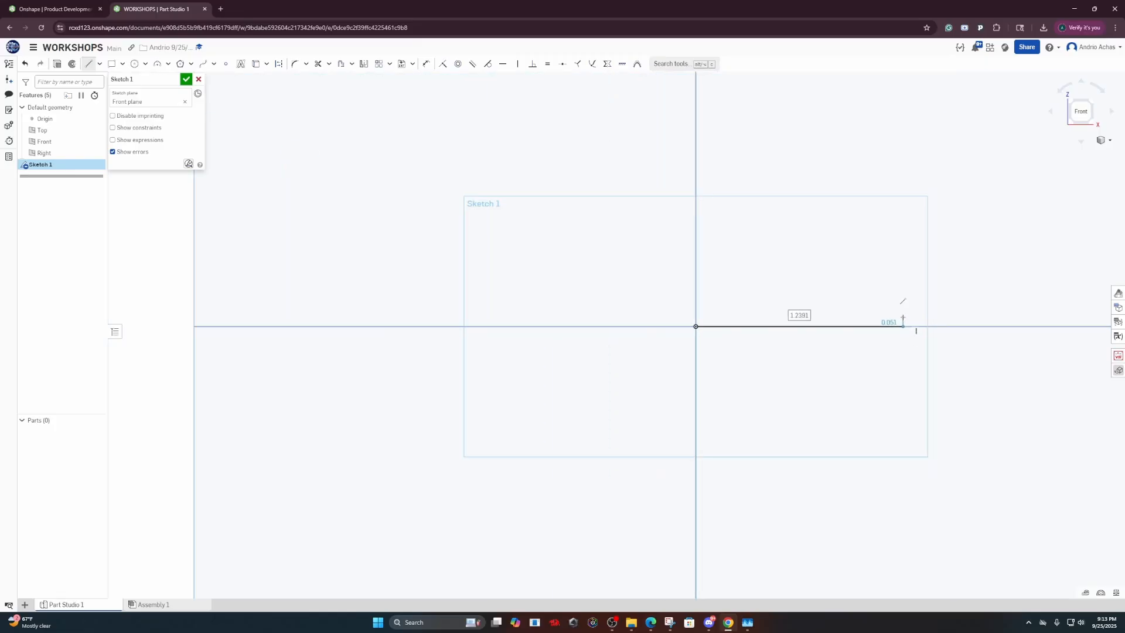
scroll(902, 333, up, 3)
scroll(902, 305, down, 3)
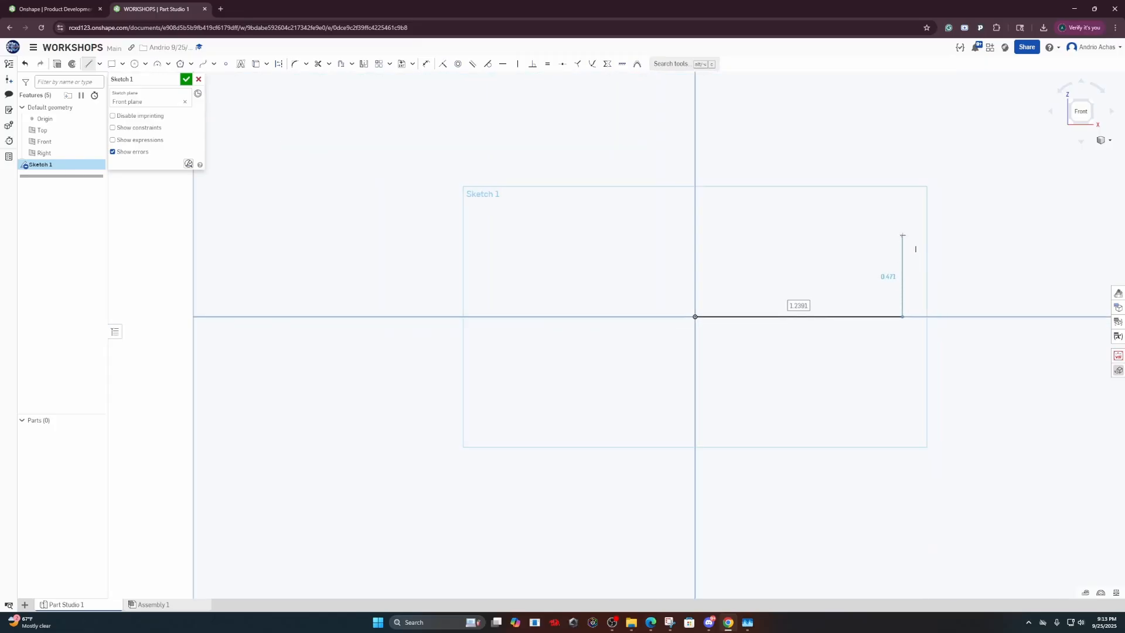
click(903, 144)
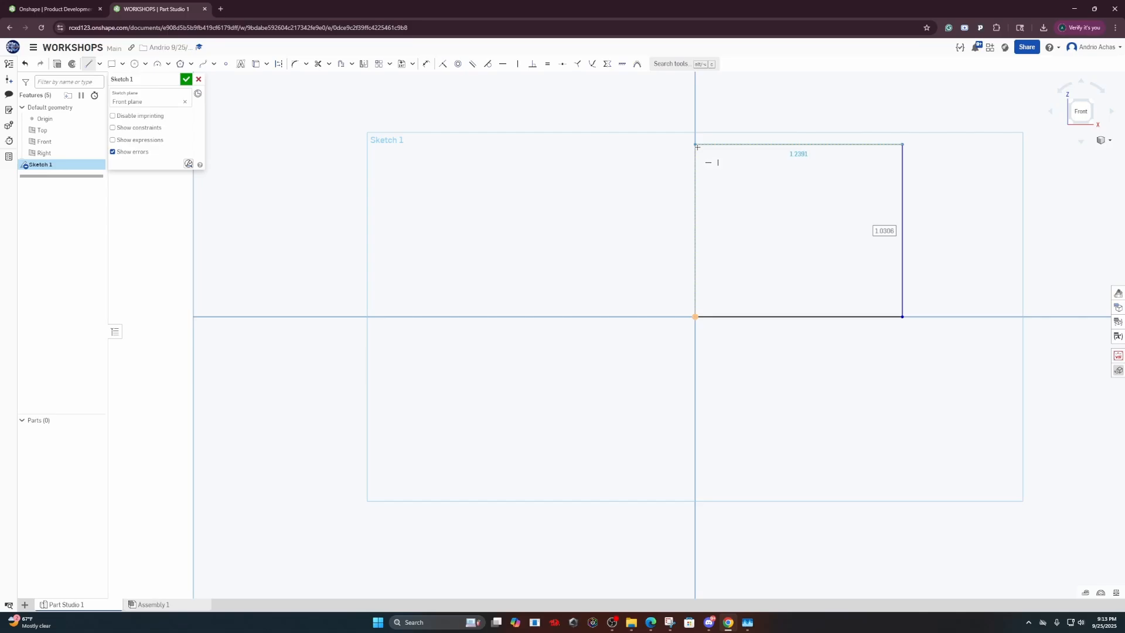
scroll(697, 147, up, 1)
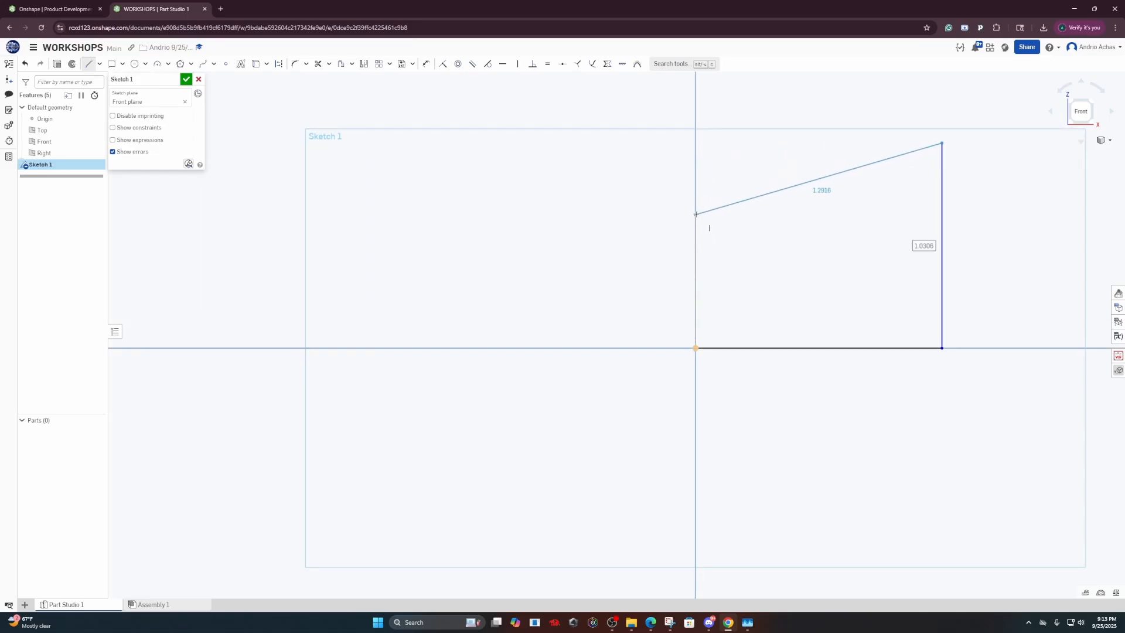
click(696, 143)
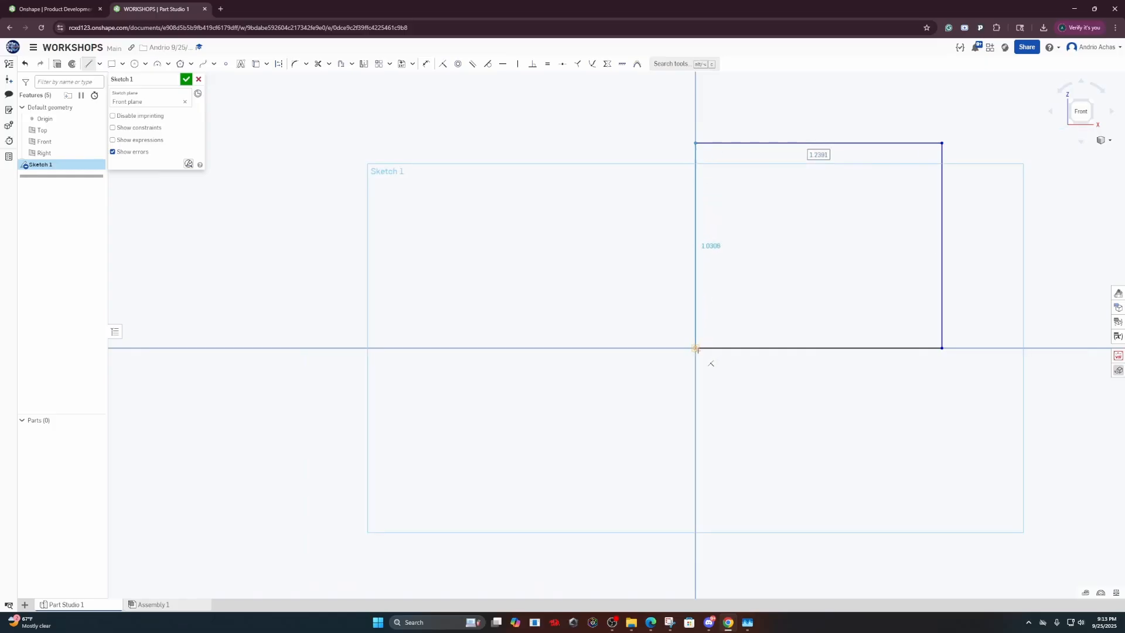
click(696, 348)
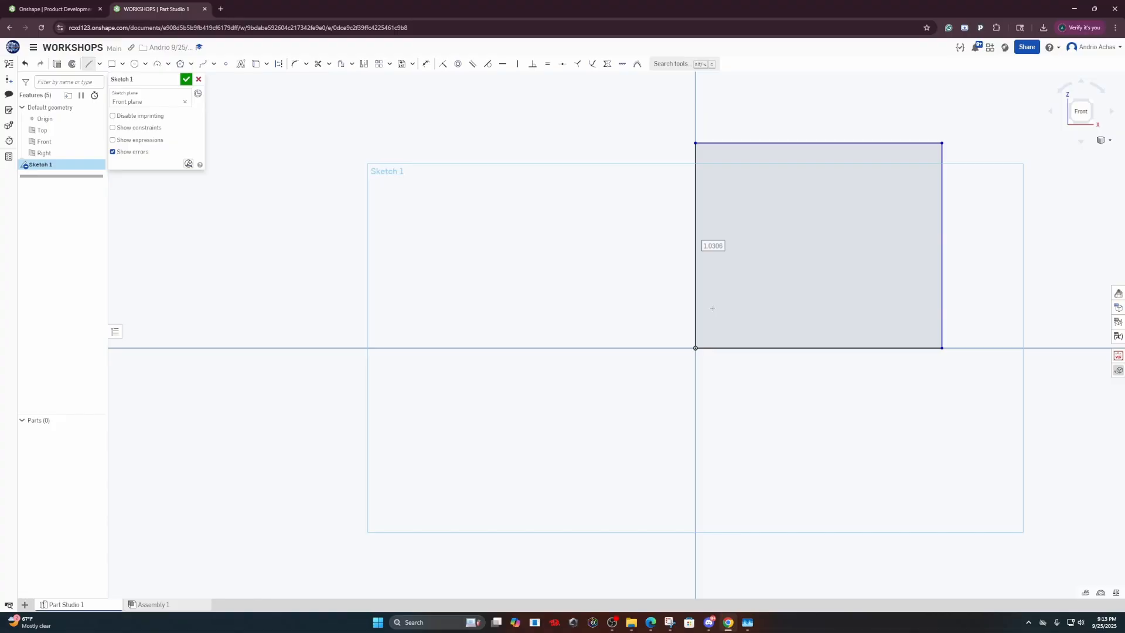
key(Escape)
scroll(736, 311, up, 3)
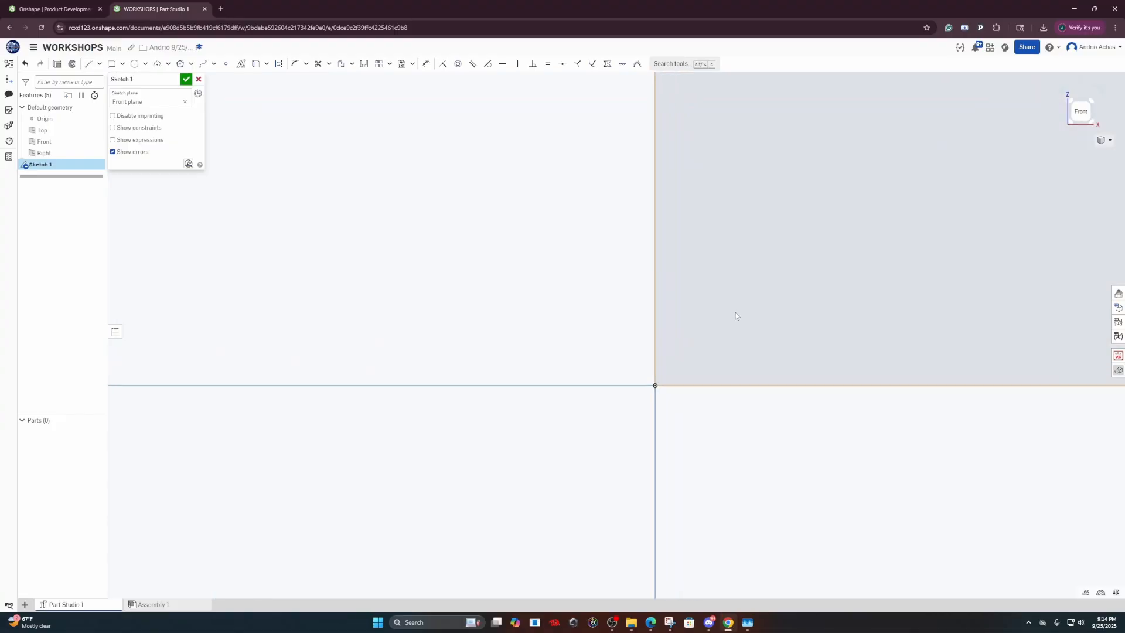
scroll(736, 310, down, 8)
scroll(805, 273, up, 5)
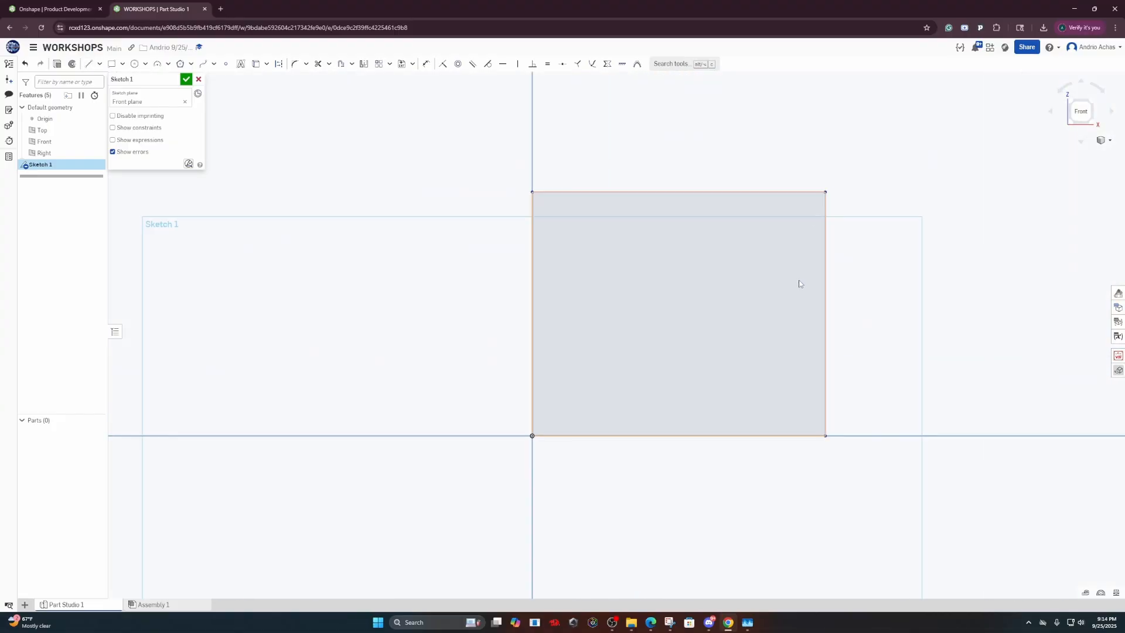
scroll(799, 283, down, 3)
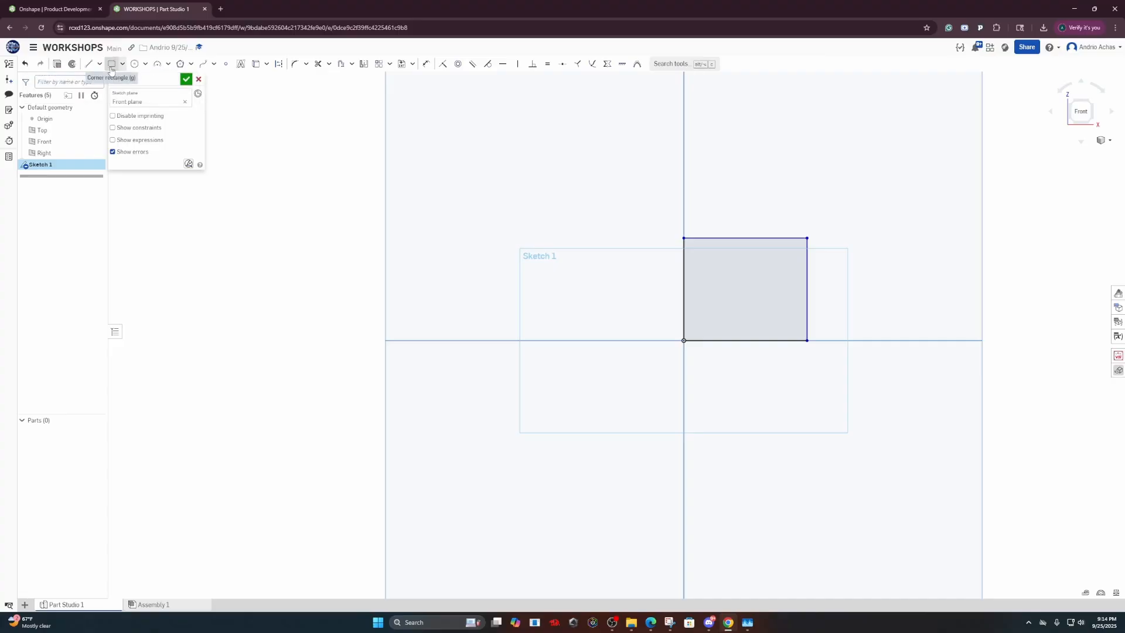
click(121, 64)
click(142, 110)
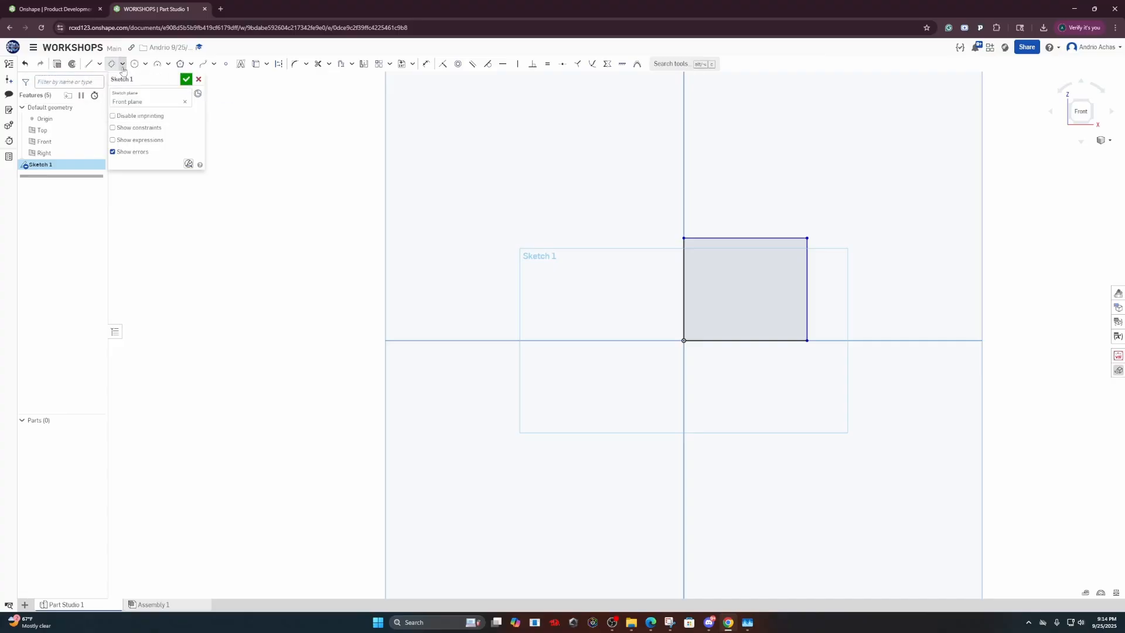
click(122, 65)
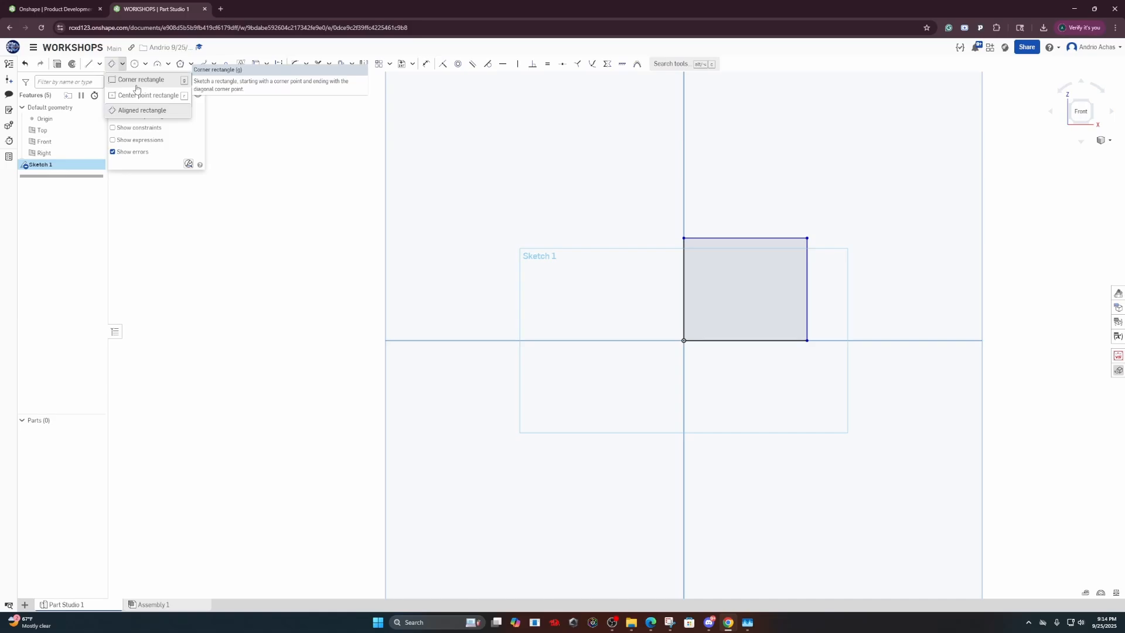
click(136, 87)
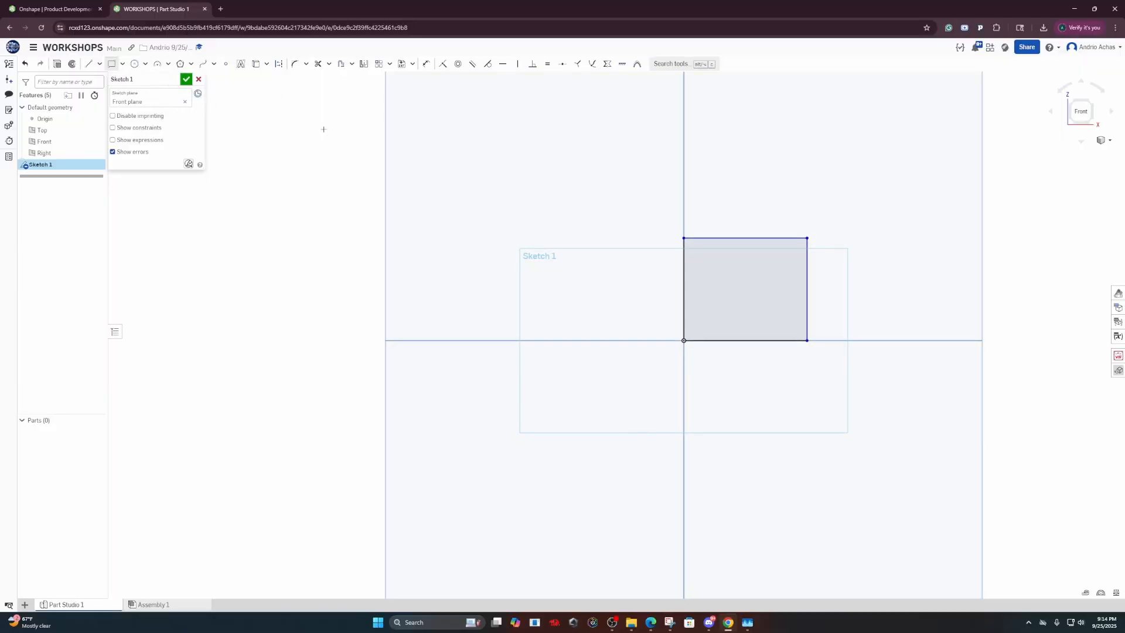
key(Escape)
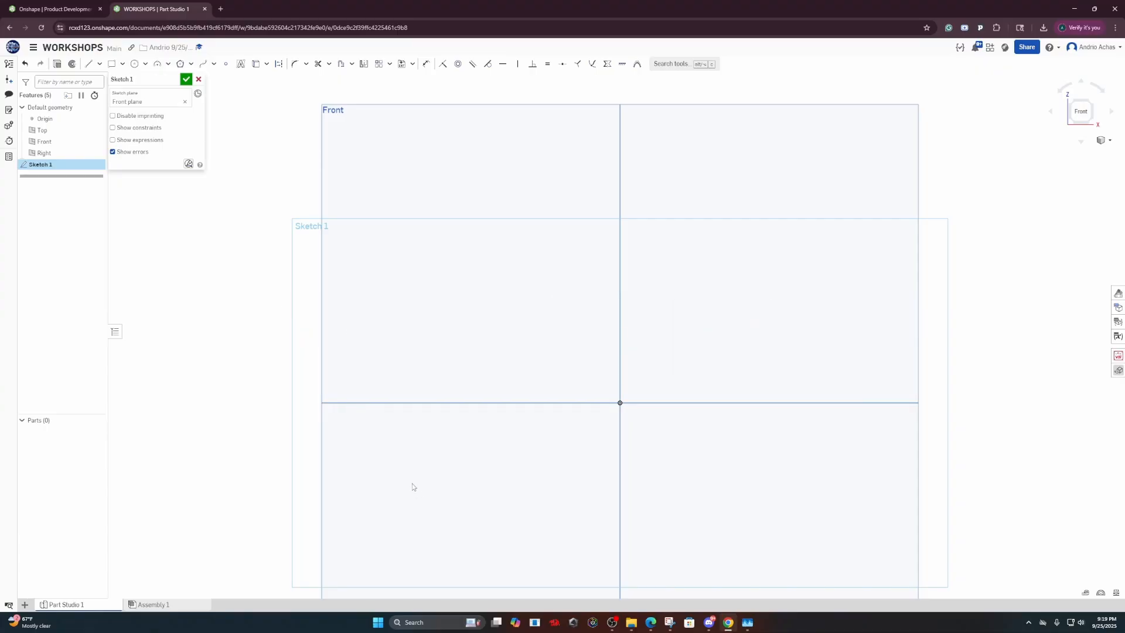
Draw a center point rectangle centred on the origin, about 2.06 wide and 2.13 high
click(123, 65)
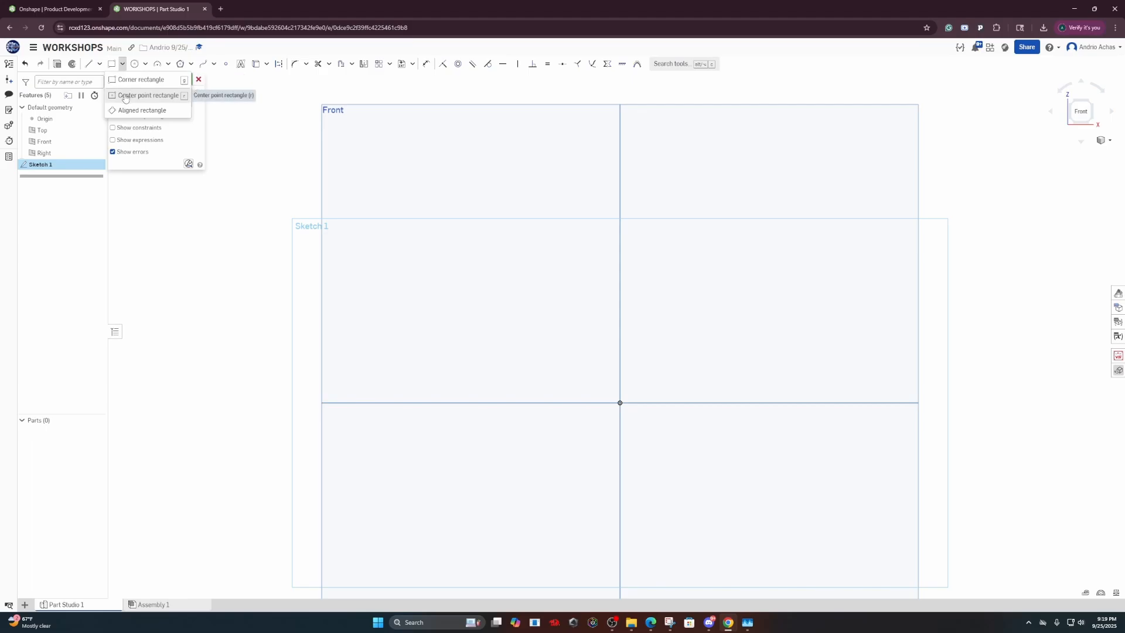
click(125, 96)
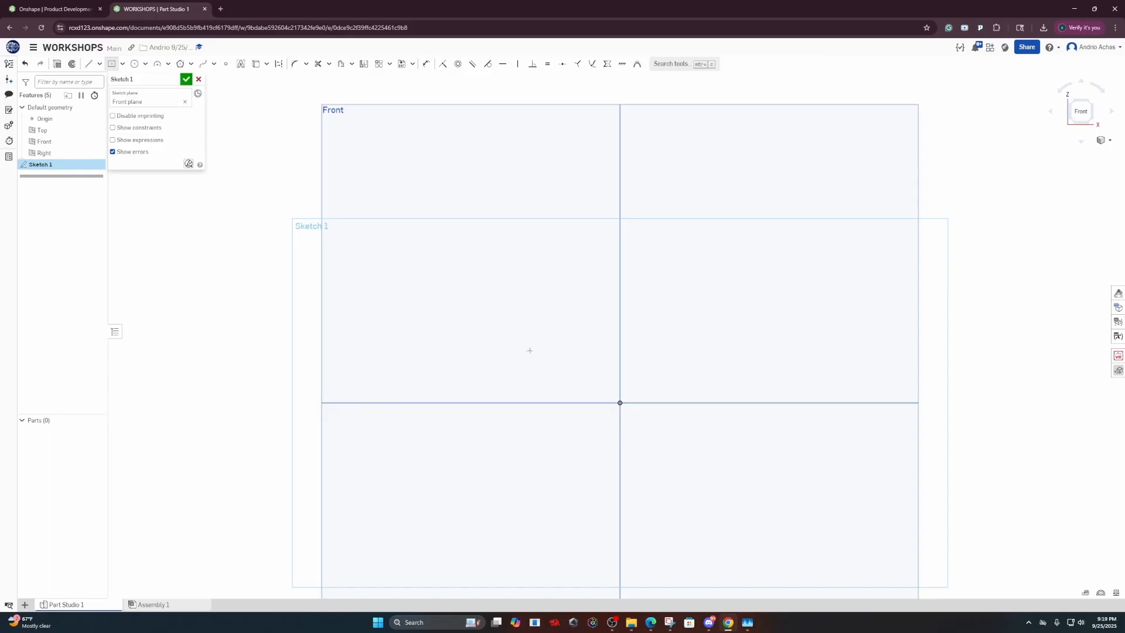
scroll(606, 396, up, 5)
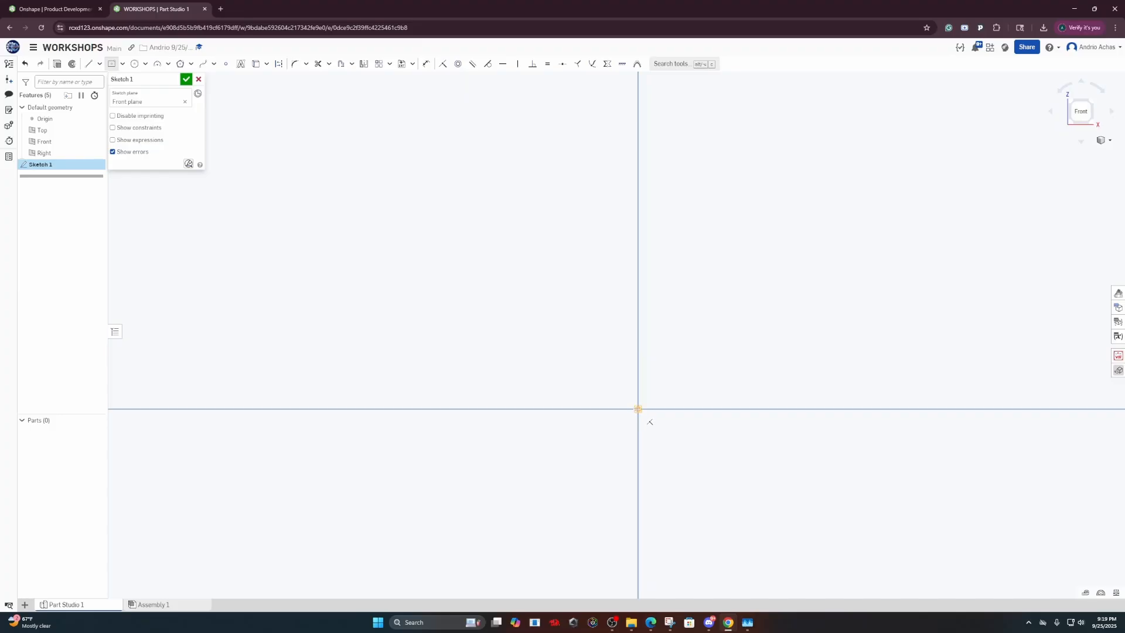
click(638, 409)
scroll(662, 357, down, 3)
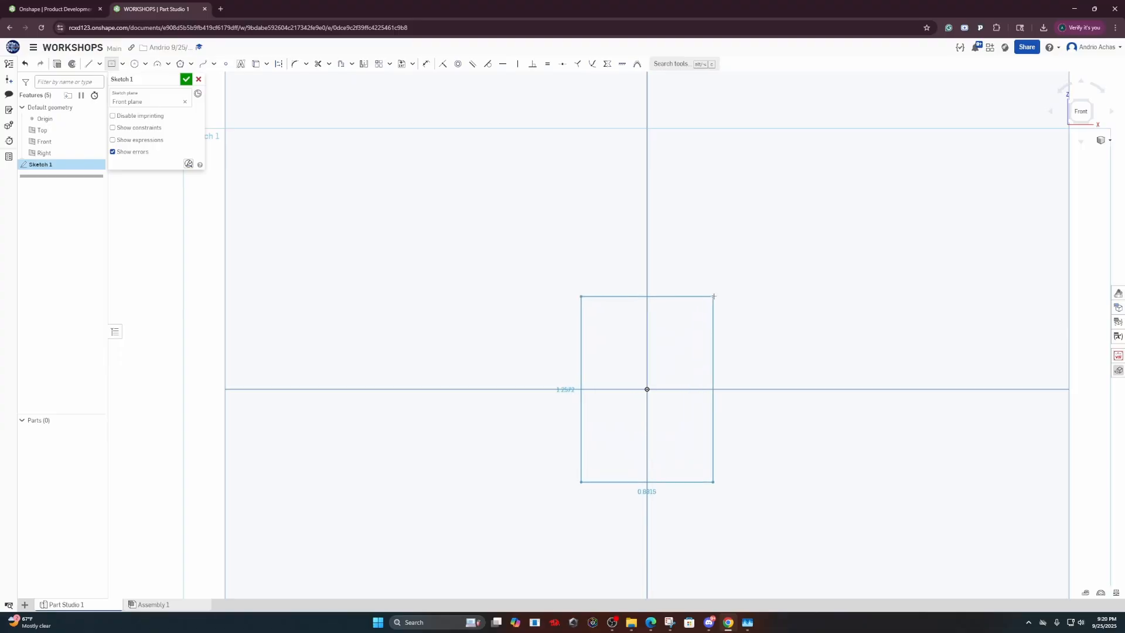
click(791, 239)
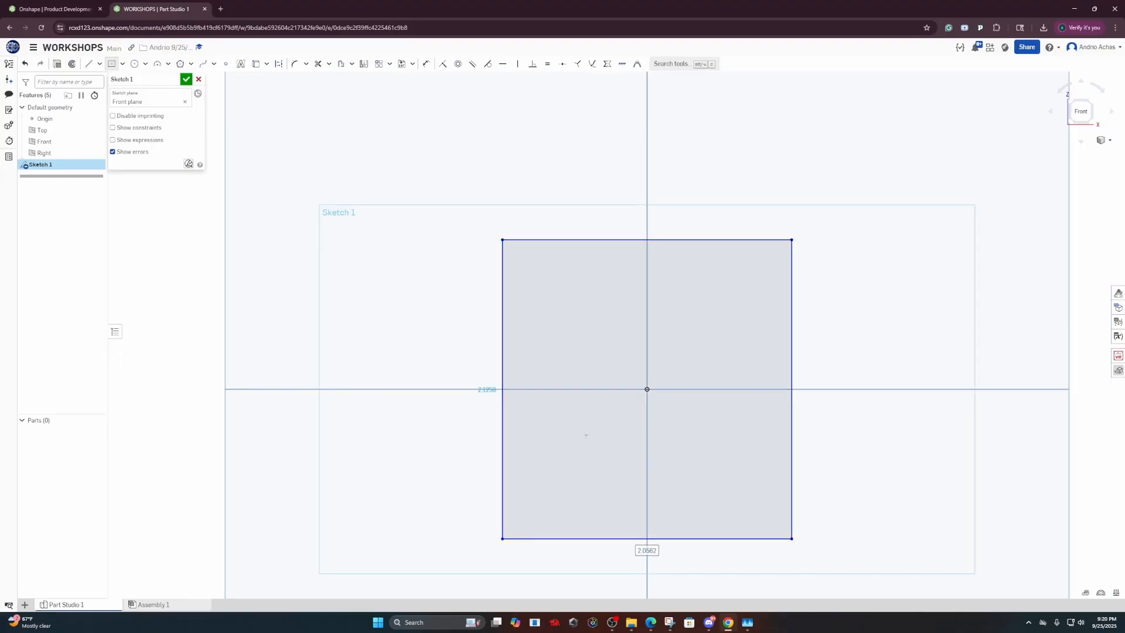
Set the rectangle's height and width to 2 each and place the width dimension above its upper edge
text(2)
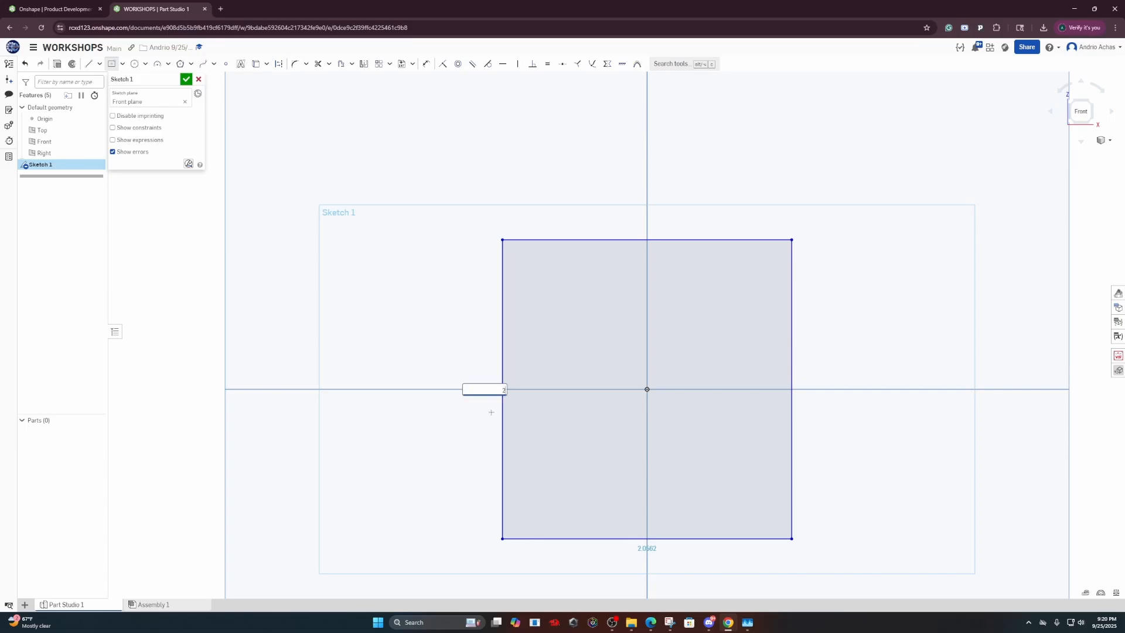
key(Tab)
text(2)
key(Return)
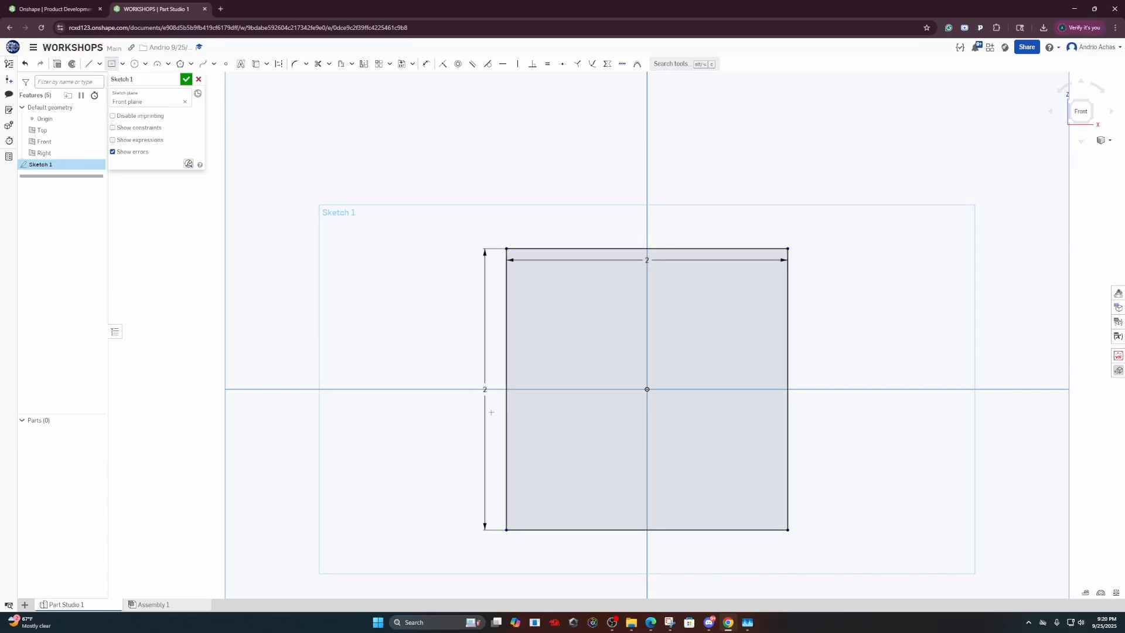
drag(648, 259, 647, 230)
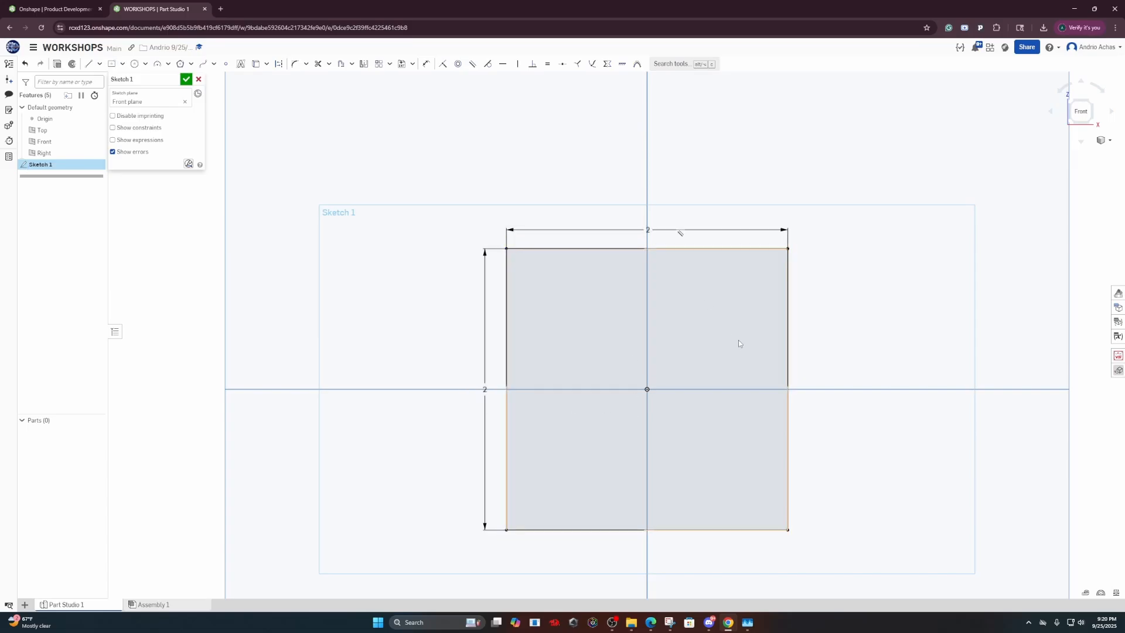
Finish the sketch of the square on the Front plane and accept it
scroll(753, 343, down, 5)
scroll(795, 349, up, 3)
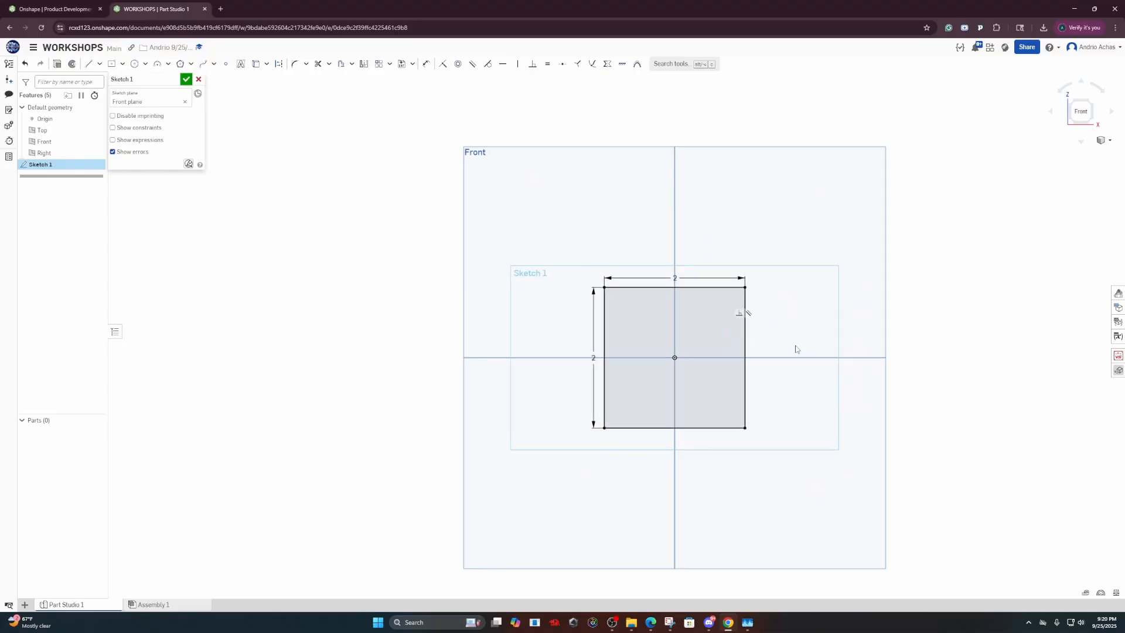
middle_drag(694, 348, 611, 351)
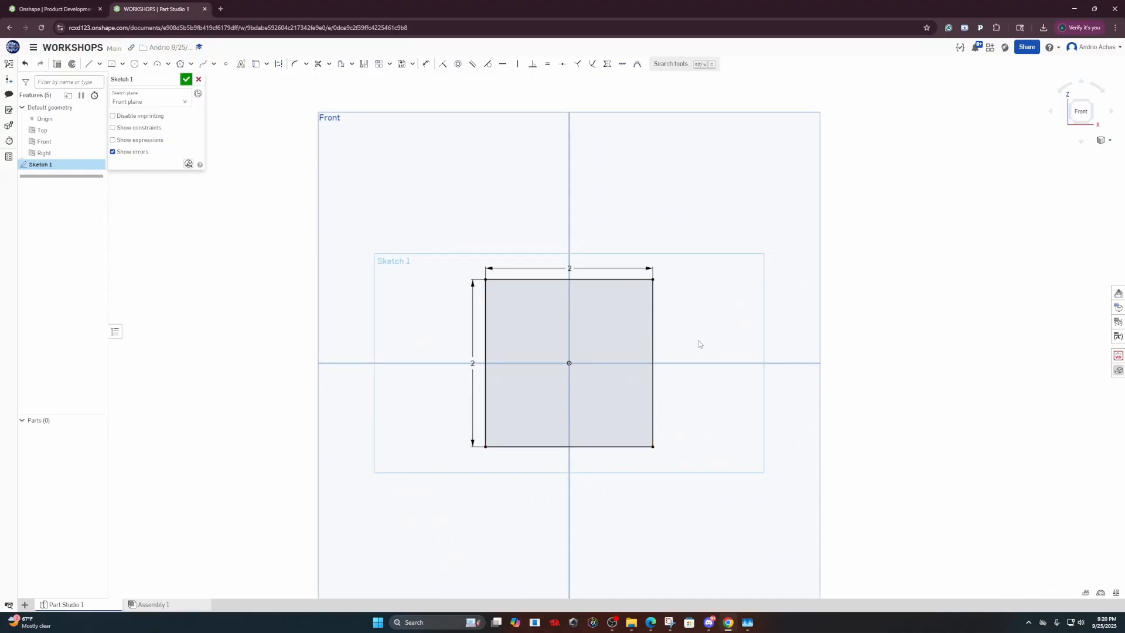
mouse_move(699, 343)
right_down()
mouse_move(674, 362)
mouse_move(698, 332)
mouse_move(804, 345)
mouse_move(722, 338)
right_up()
click(1083, 112)
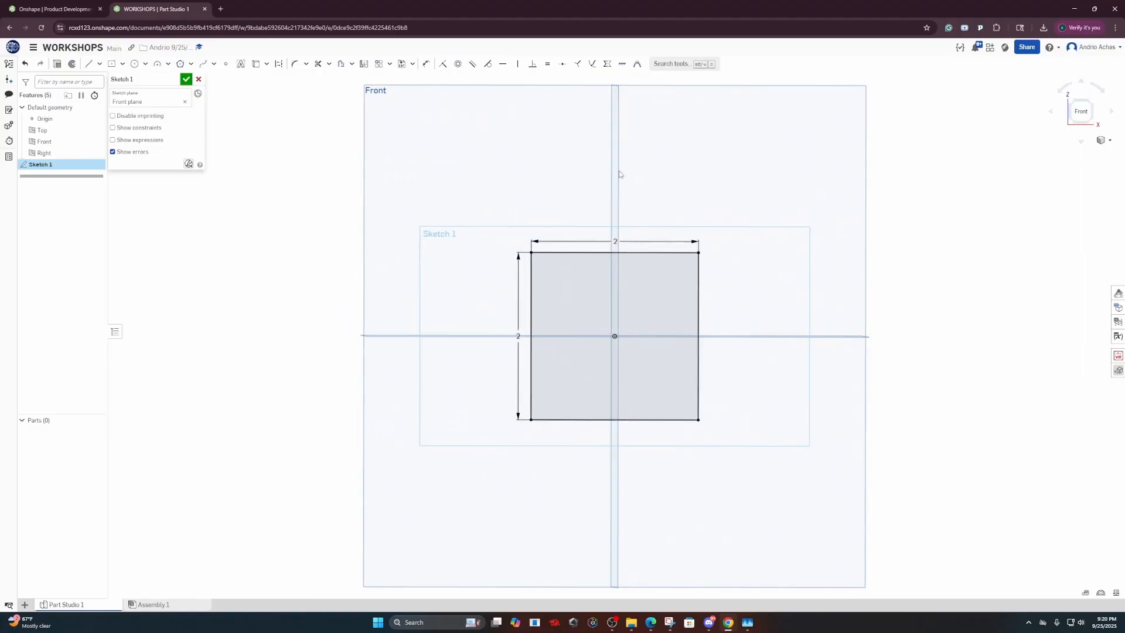
right_drag(706, 276, 654, 320)
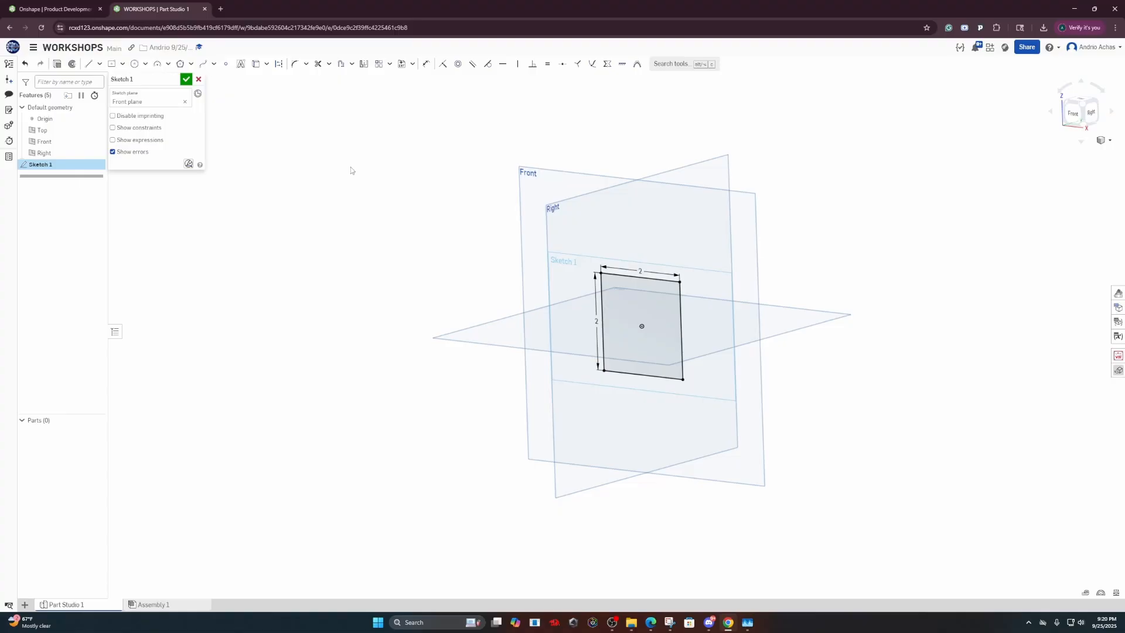
click(186, 79)
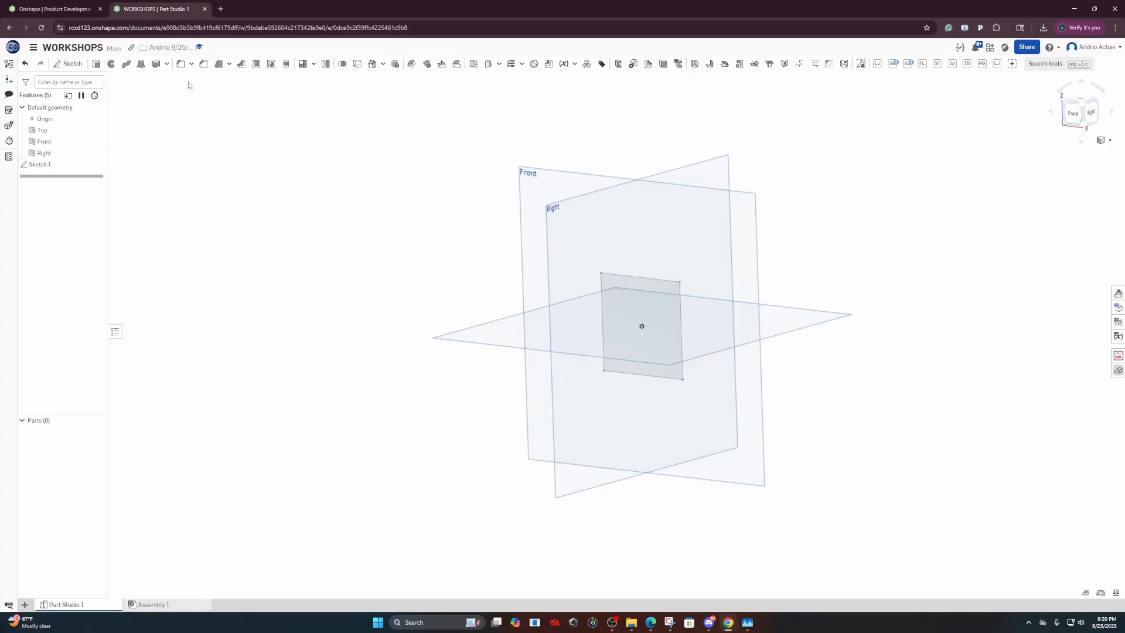
Start a new solid Extrude and pick the square's face on the Front plane as its profile
click(96, 65)
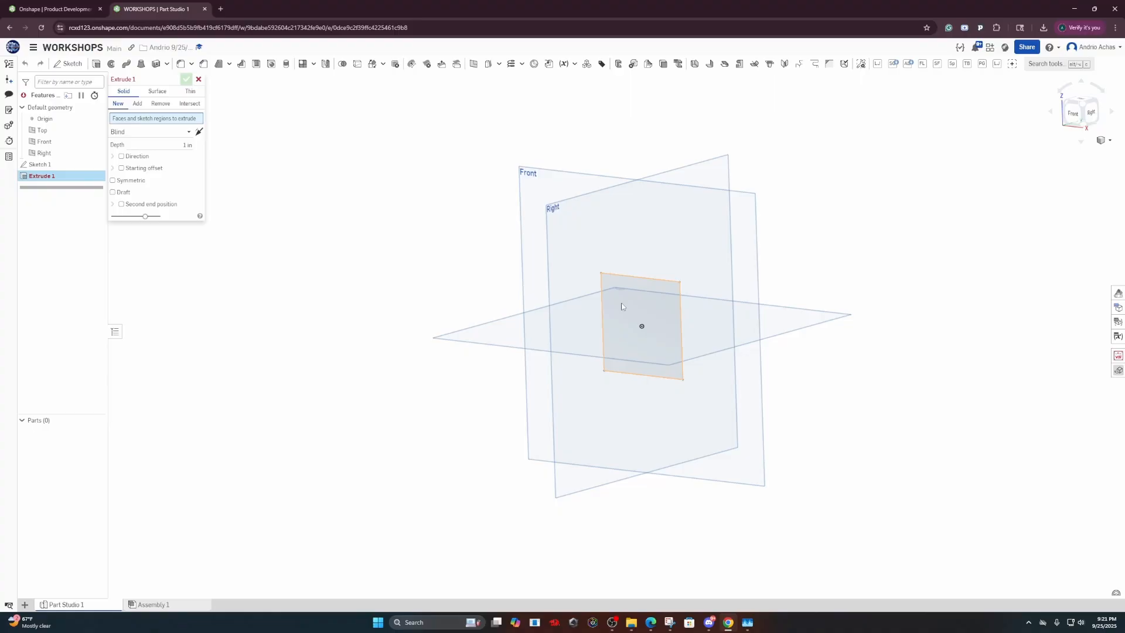
scroll(645, 316, down, 3)
scroll(646, 315, up, 5)
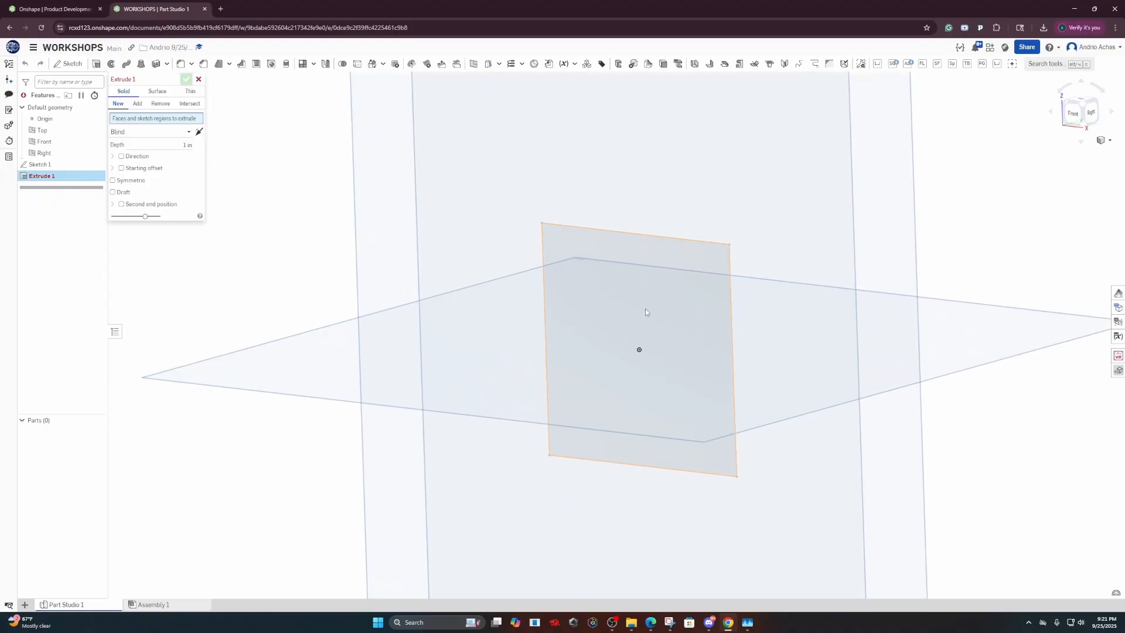
right_drag(664, 307, 711, 334)
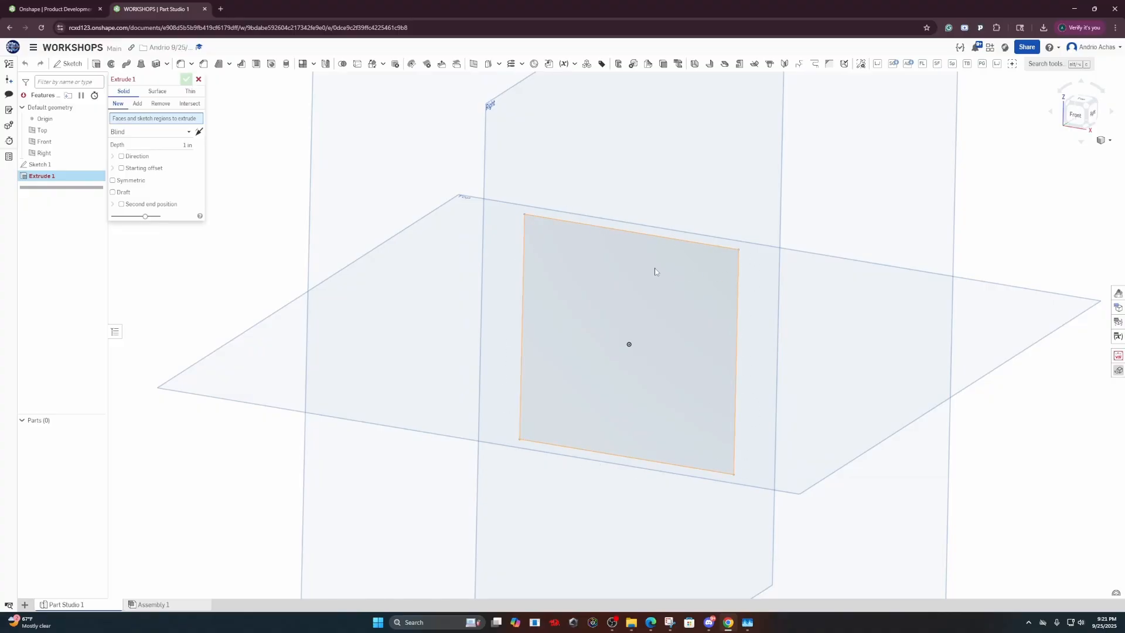
right_drag(625, 334, 608, 317)
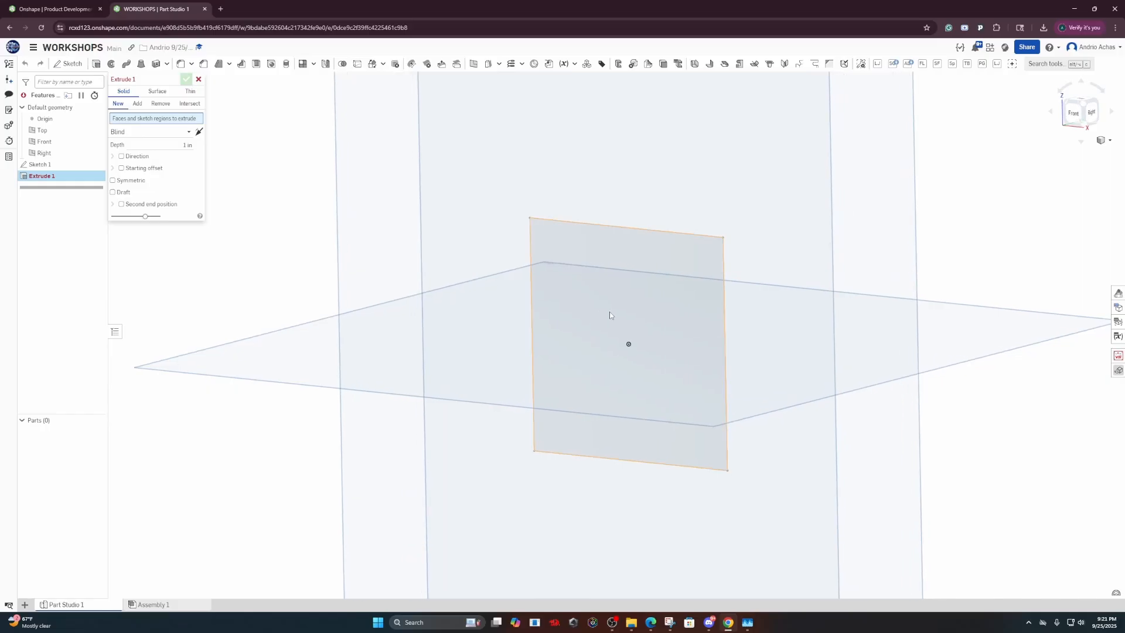
click(657, 290)
right_drag(642, 353, 597, 329)
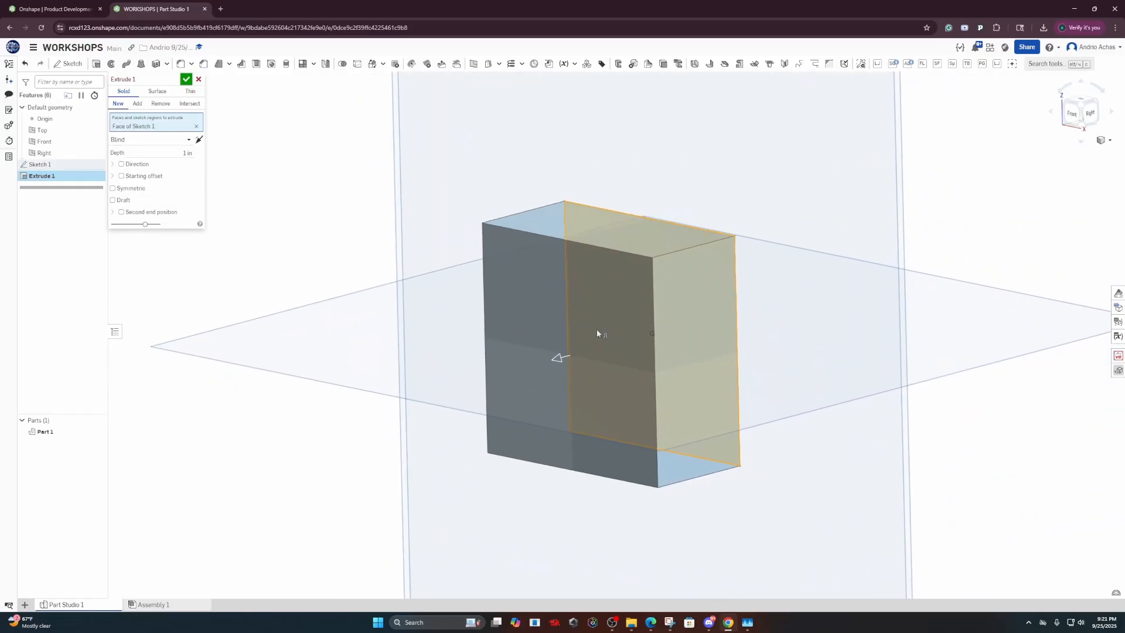
Replace the extrude's selected face with the whole Sketch 1
click(197, 125)
scroll(633, 344, down, 3)
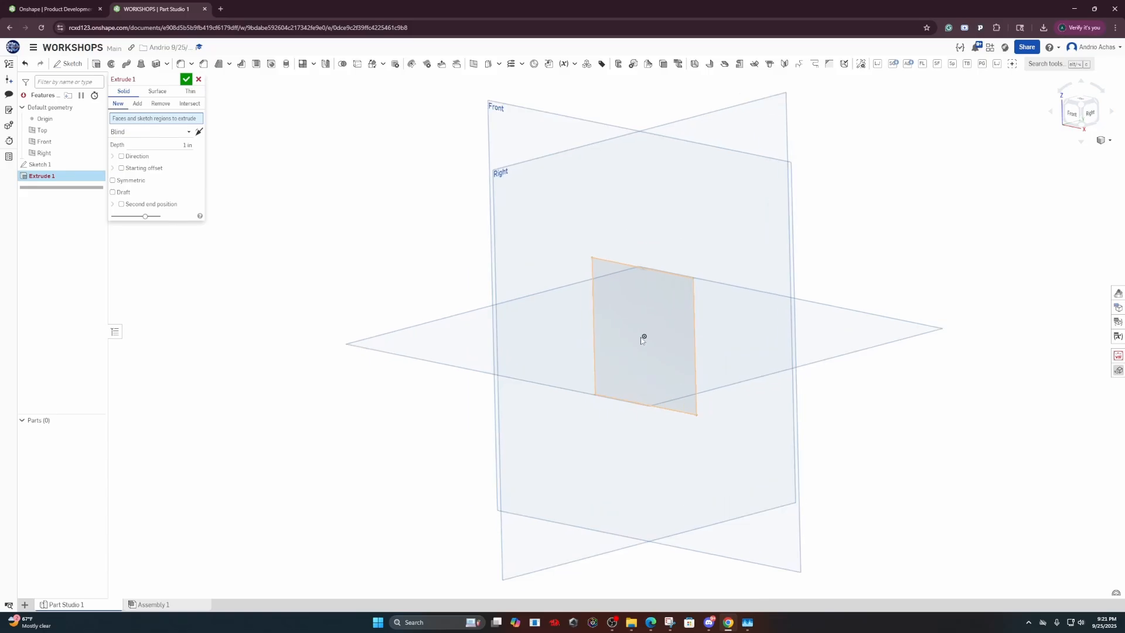
right_drag(633, 341, 679, 339)
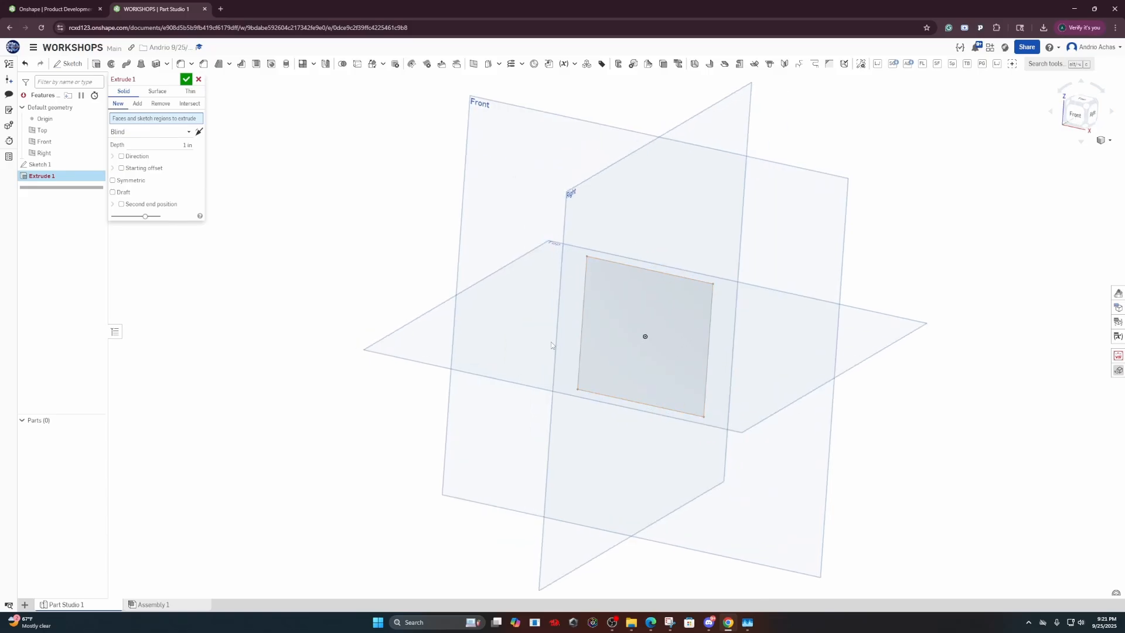
click(55, 166)
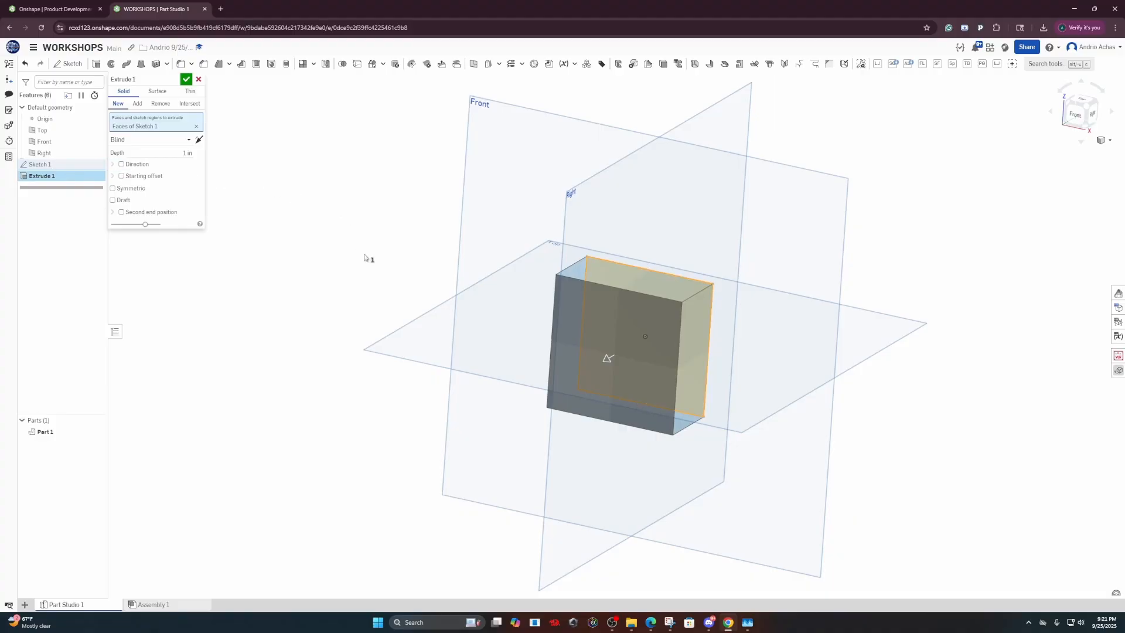
right_drag(364, 254, 228, 225)
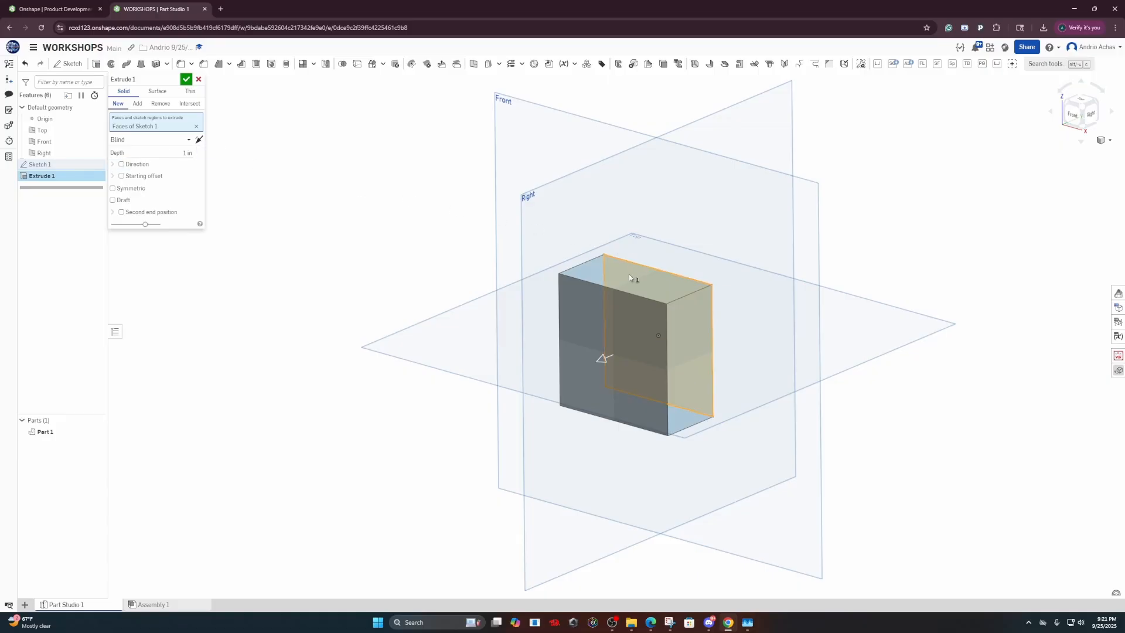
Clear the sketch selection, pick the square's face as the extrude profile again and set the depth to 2 in
click(196, 126)
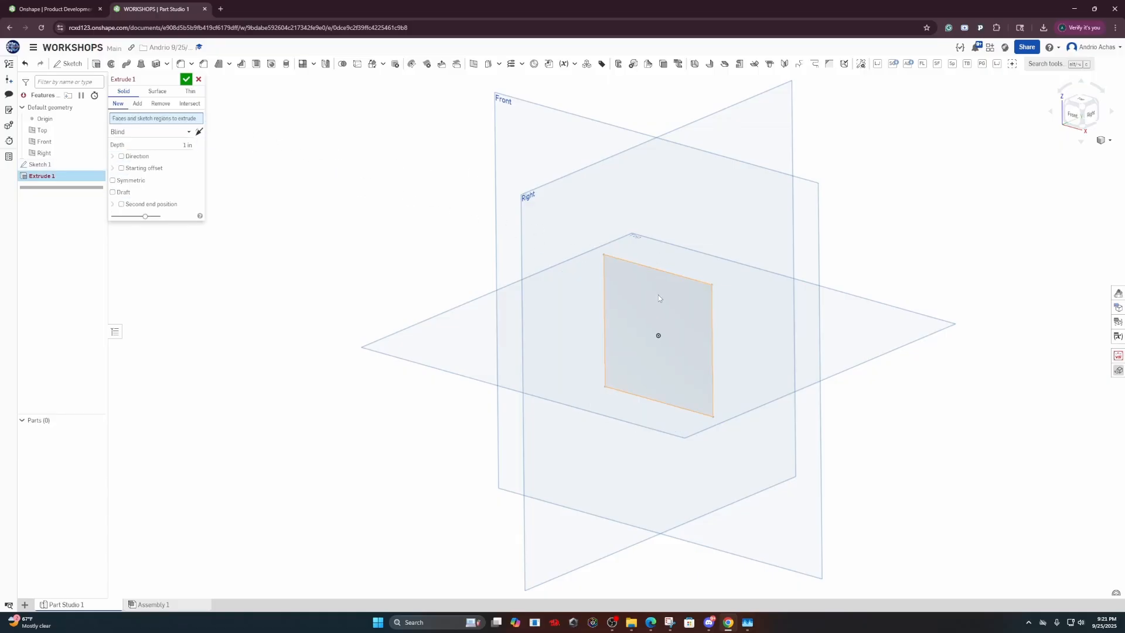
click(659, 296)
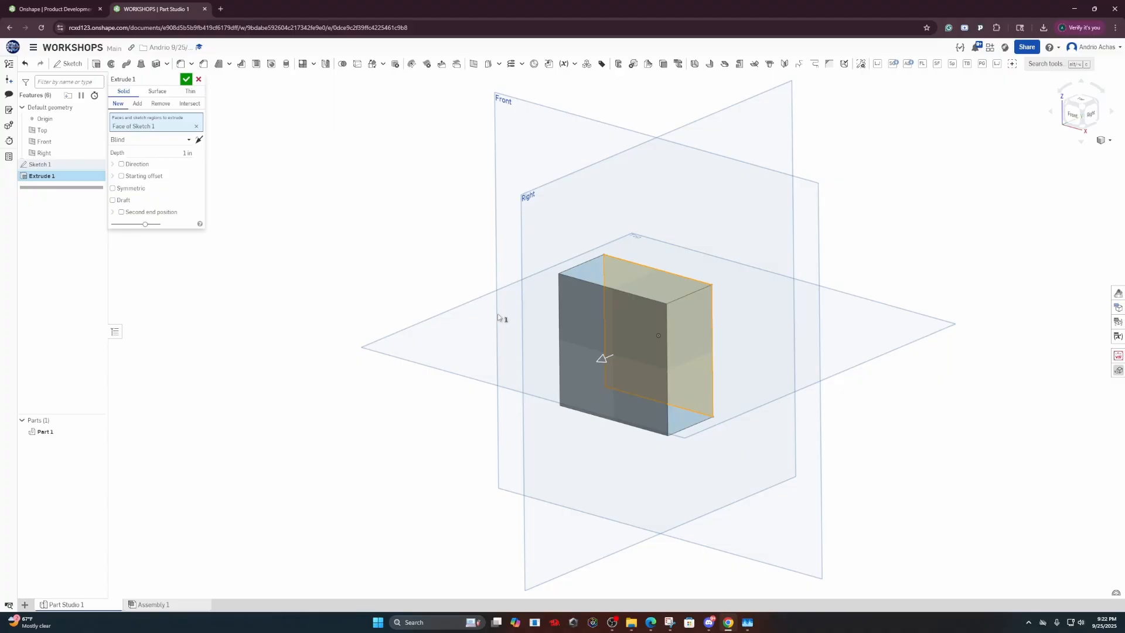
right_drag(613, 359, 622, 359)
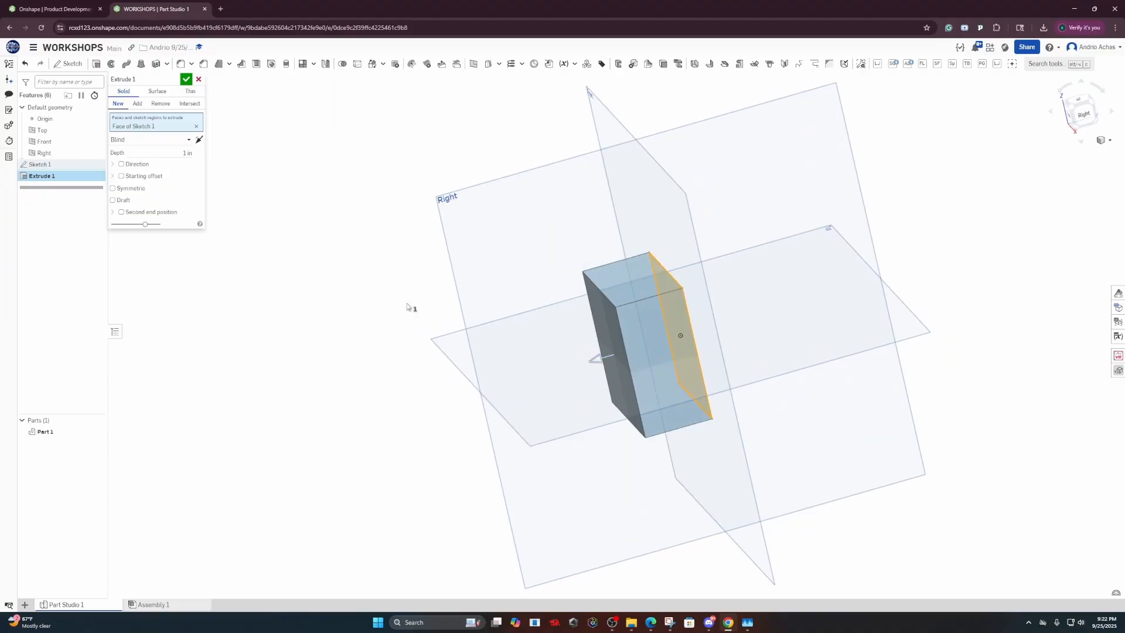
click(174, 155)
key(Up)
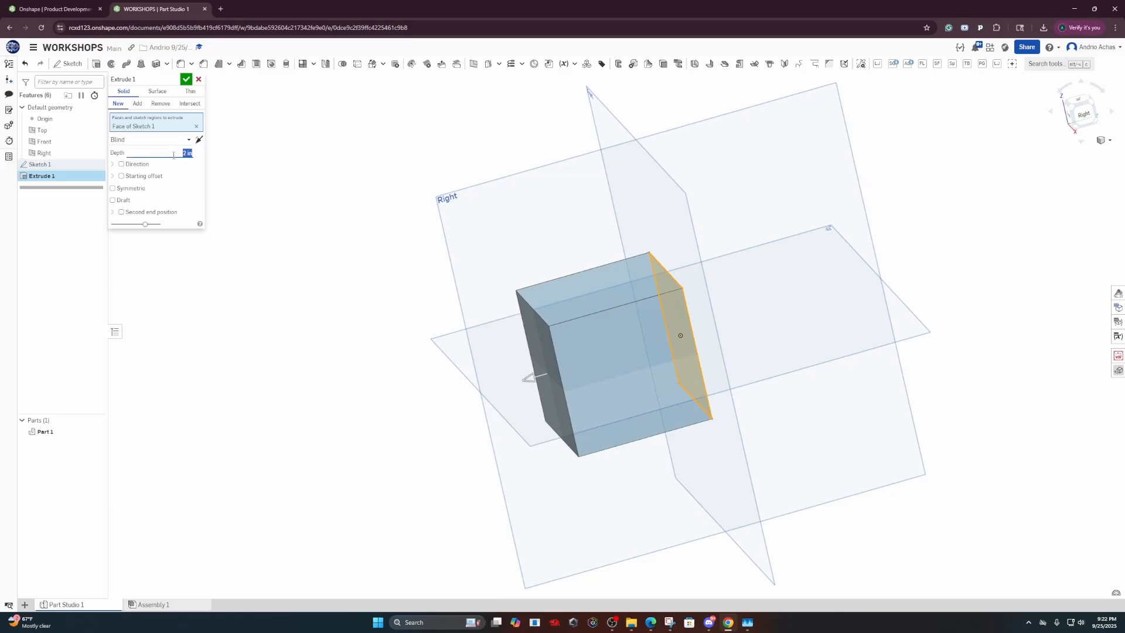
Flip the extrude to the opposite side of the Front plane and back again
right_drag(398, 346, 328, 333)
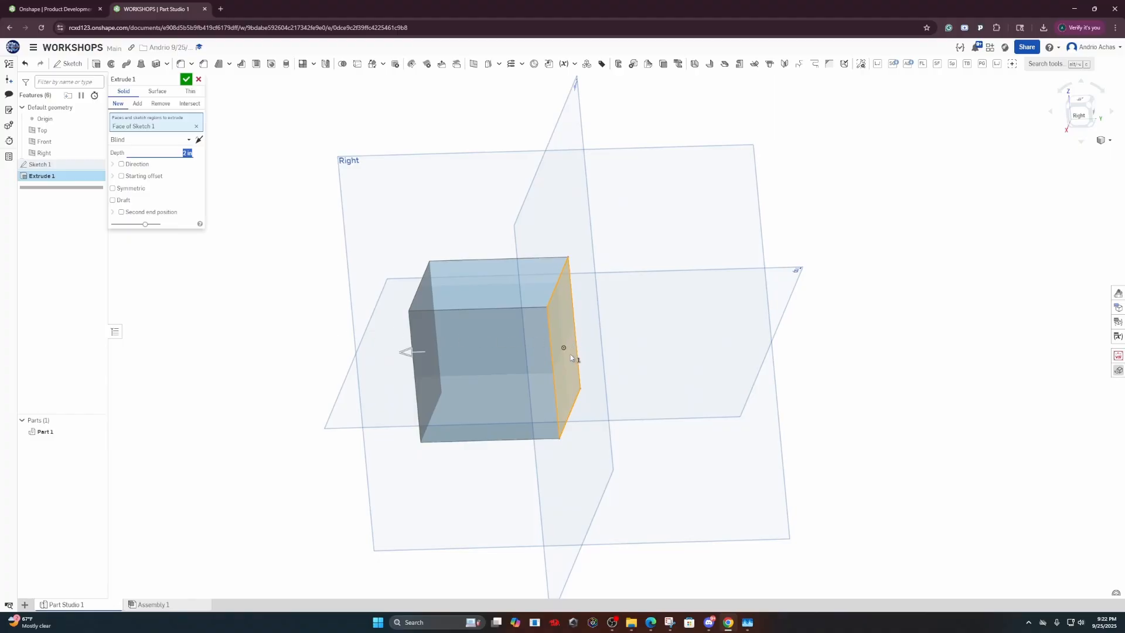
click(199, 140)
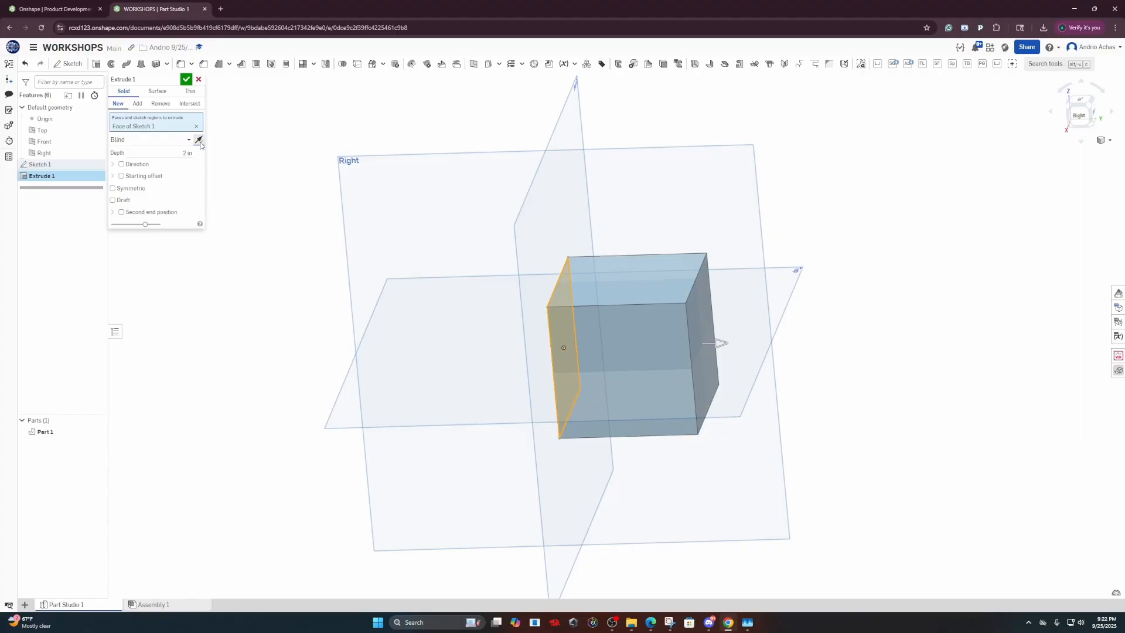
click(199, 141)
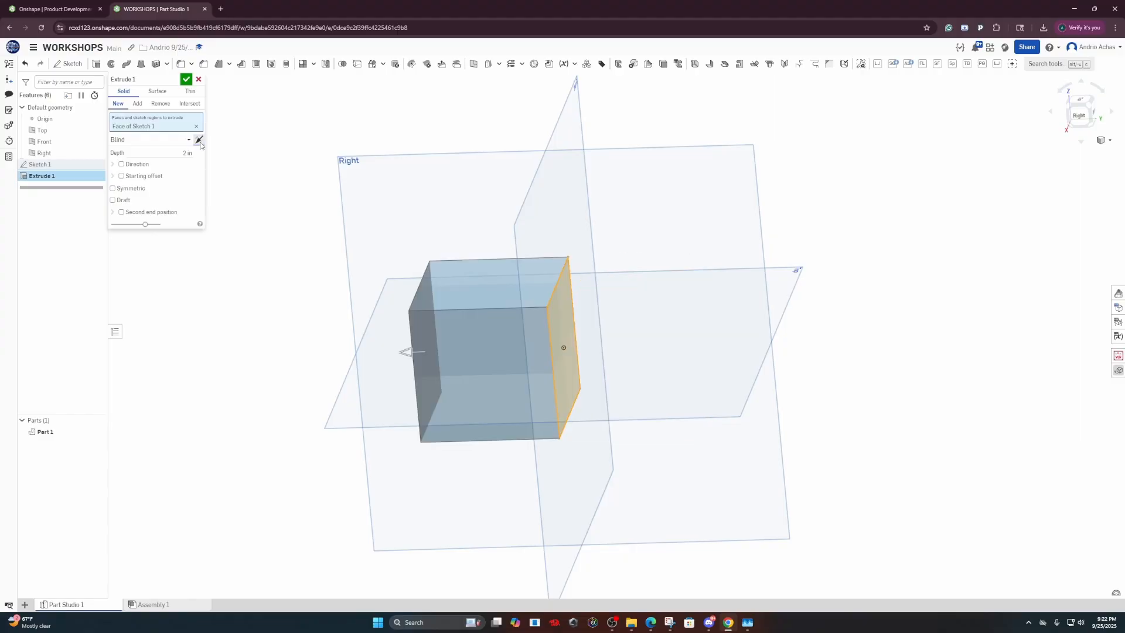
Make the extrude symmetric about the Front plane and accept it
click(135, 192)
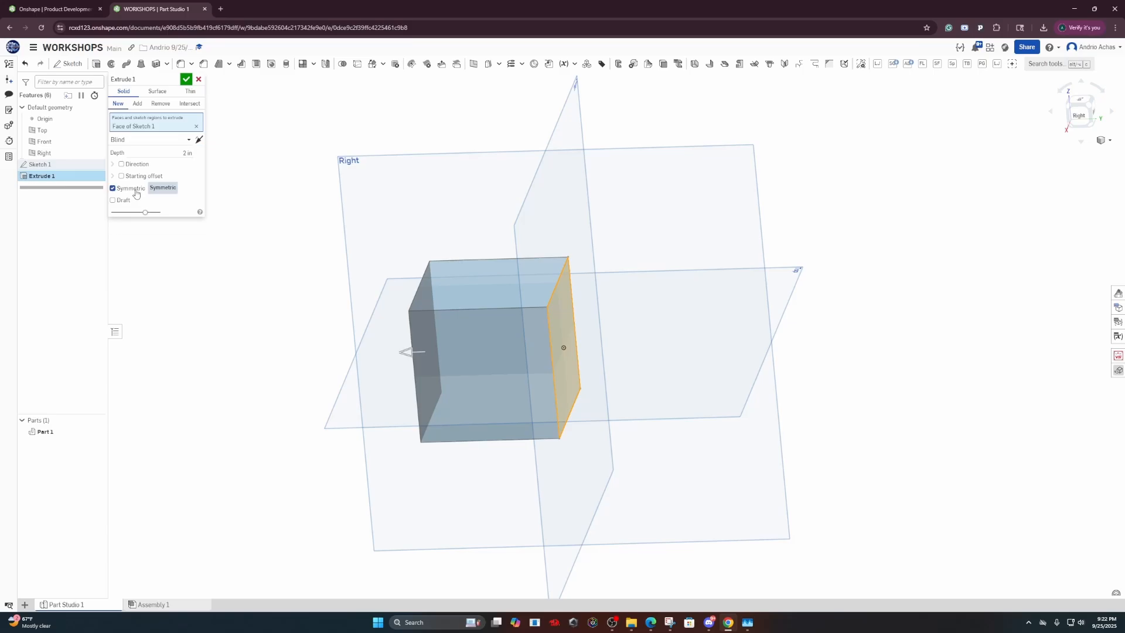
right_drag(507, 329, 541, 319)
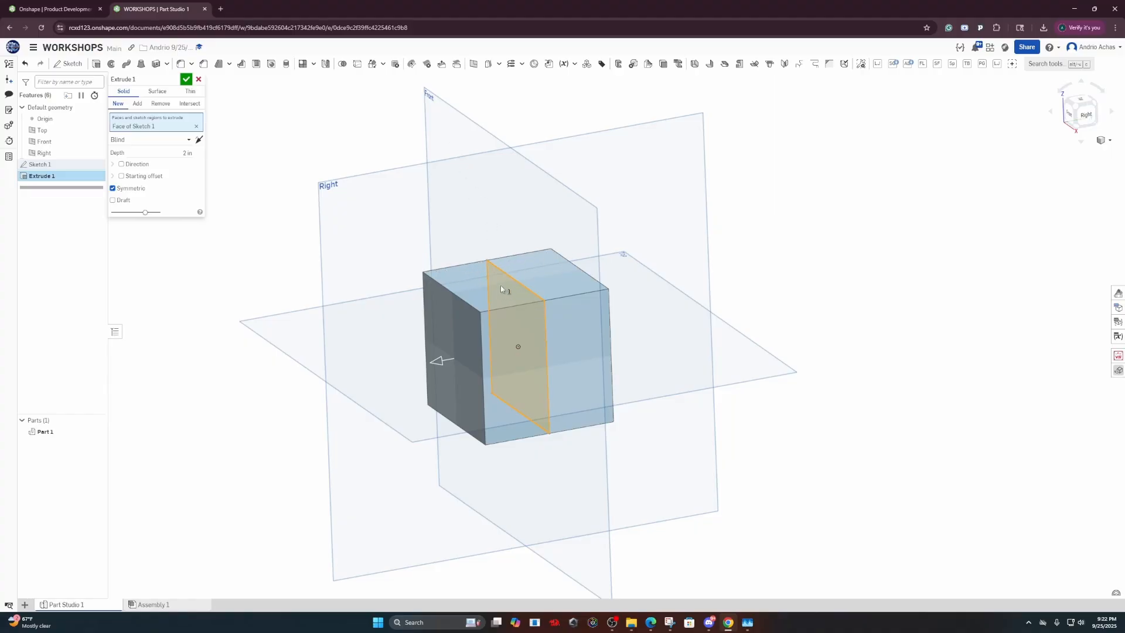
click(186, 79)
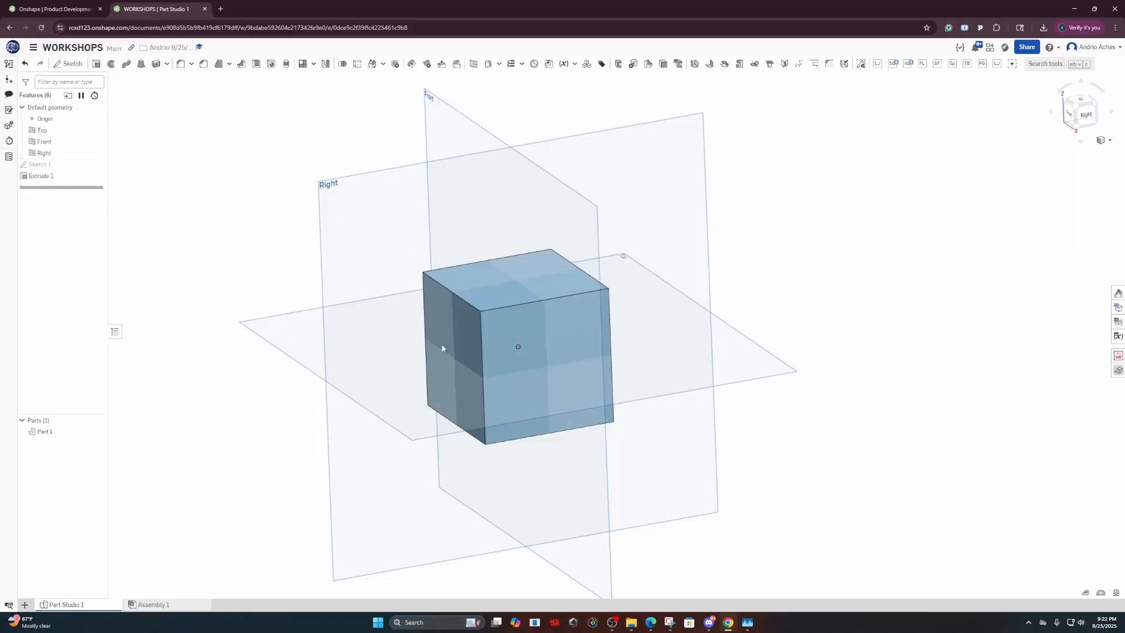
Hide the Top, Front and Right default planes around the cube
right_drag(440, 349, 476, 350)
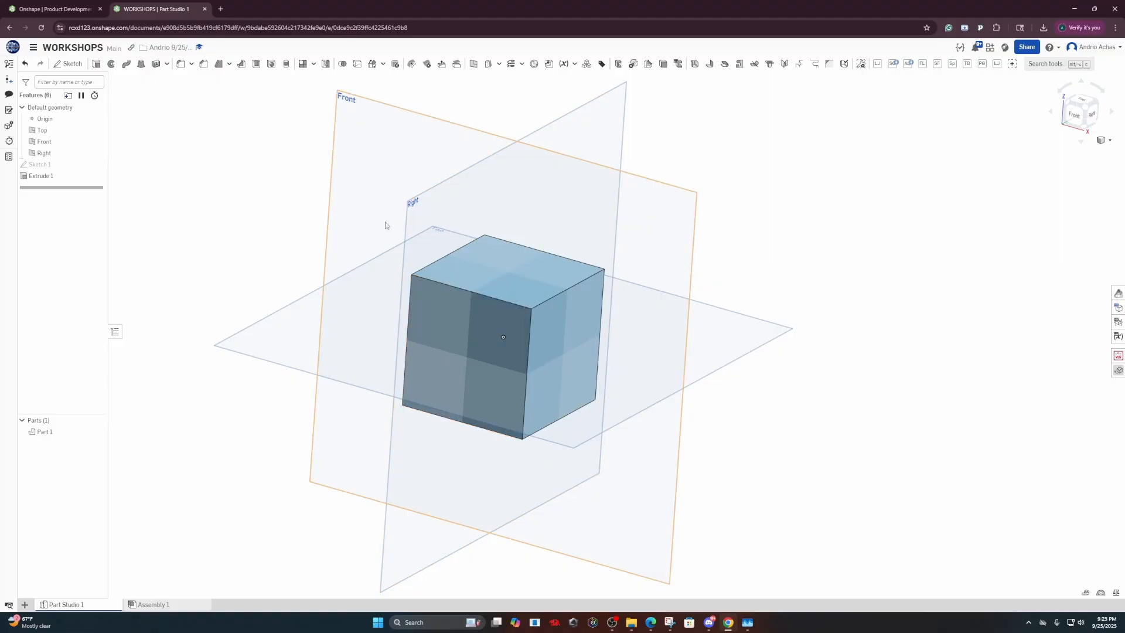
right_drag(338, 235, 318, 217)
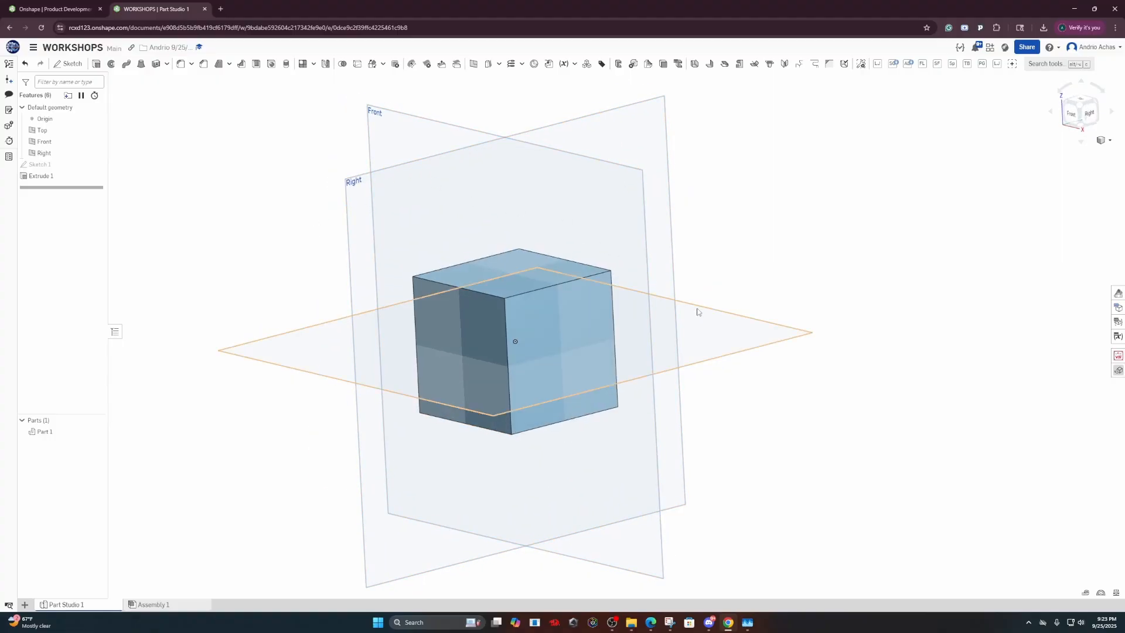
right_drag(732, 337, 764, 327)
scroll(654, 290, up, 4)
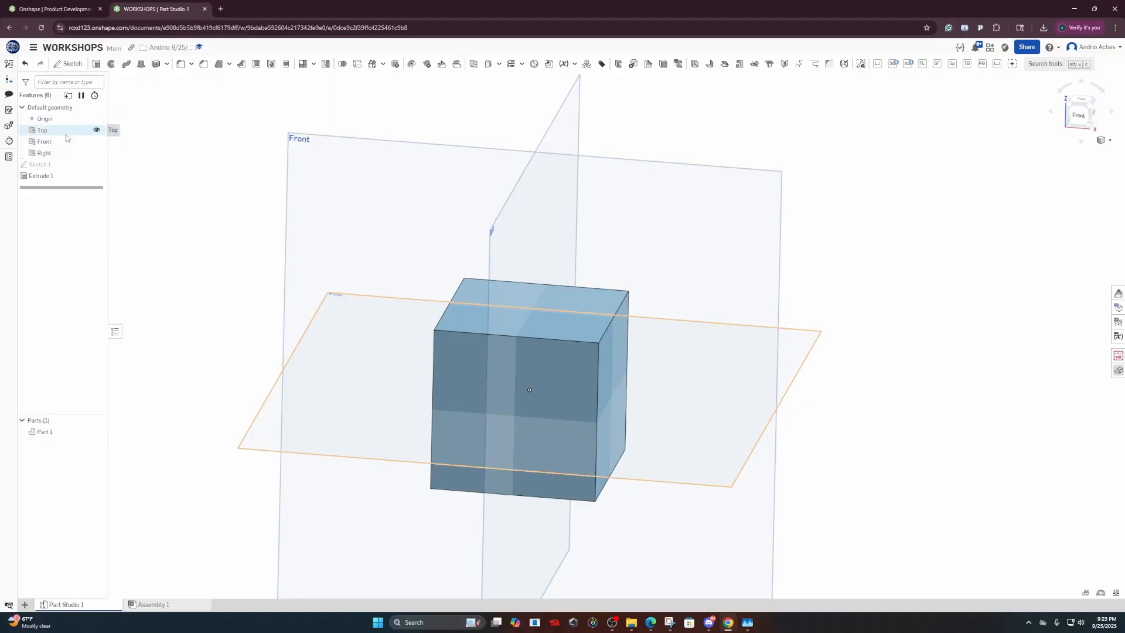
click(96, 131)
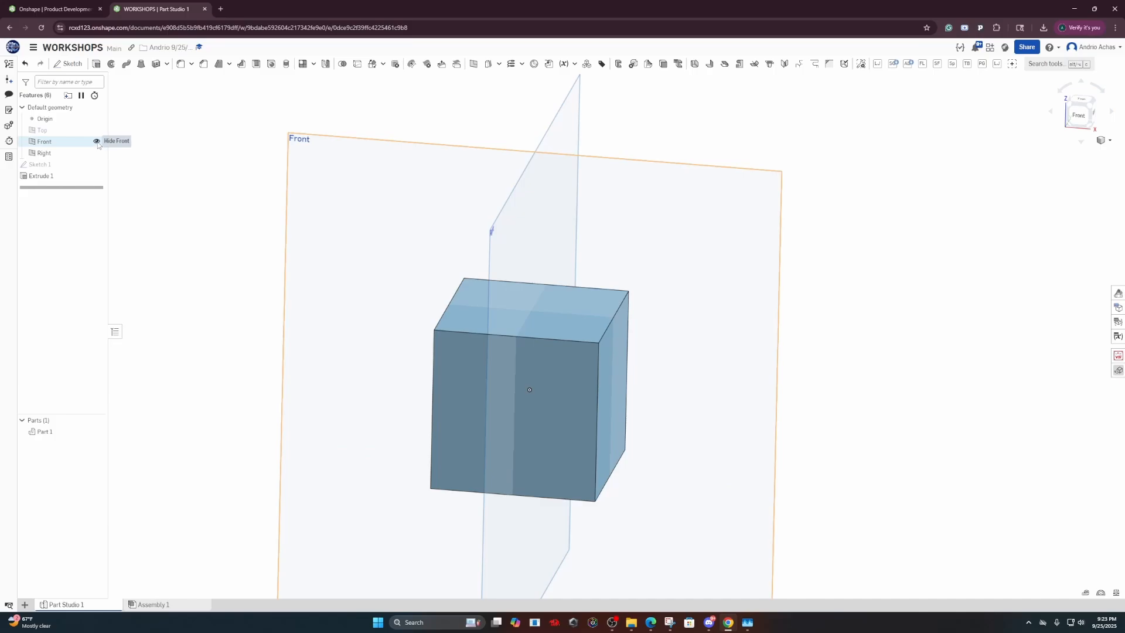
click(96, 141)
click(97, 153)
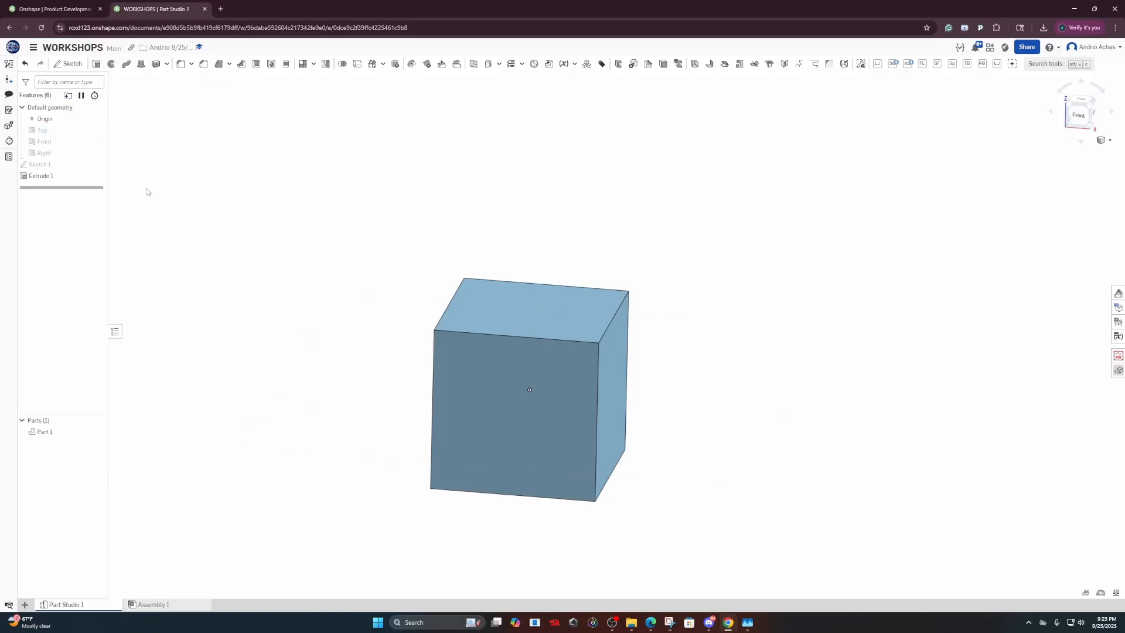
Examine the cube squarely from the front at several zoom levels
right_drag(567, 354, 572, 392)
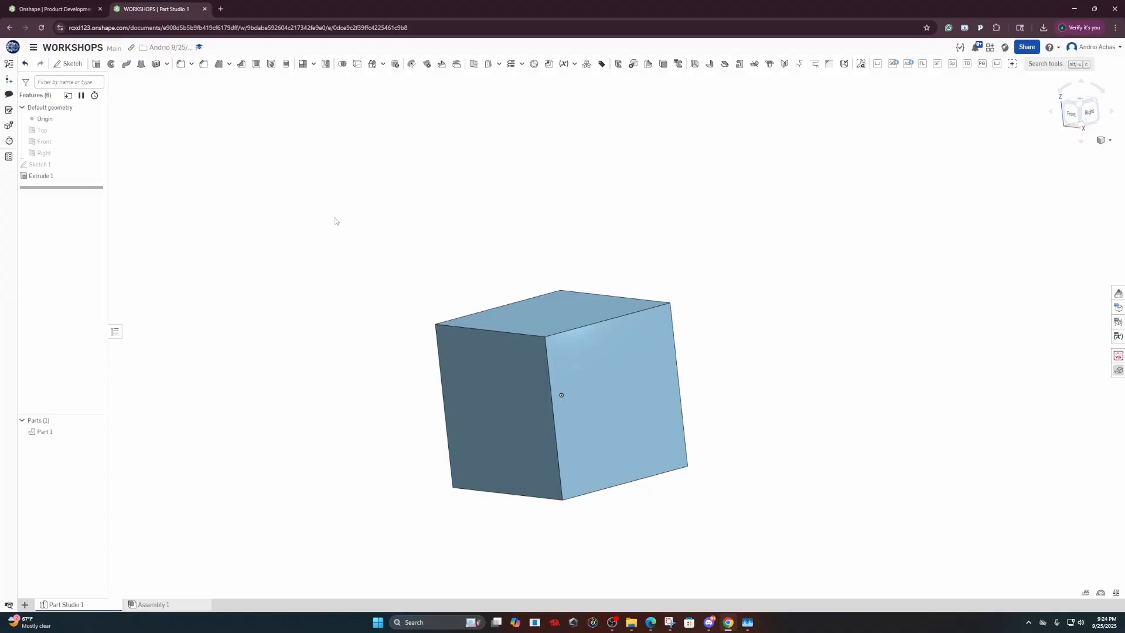
click(1073, 114)
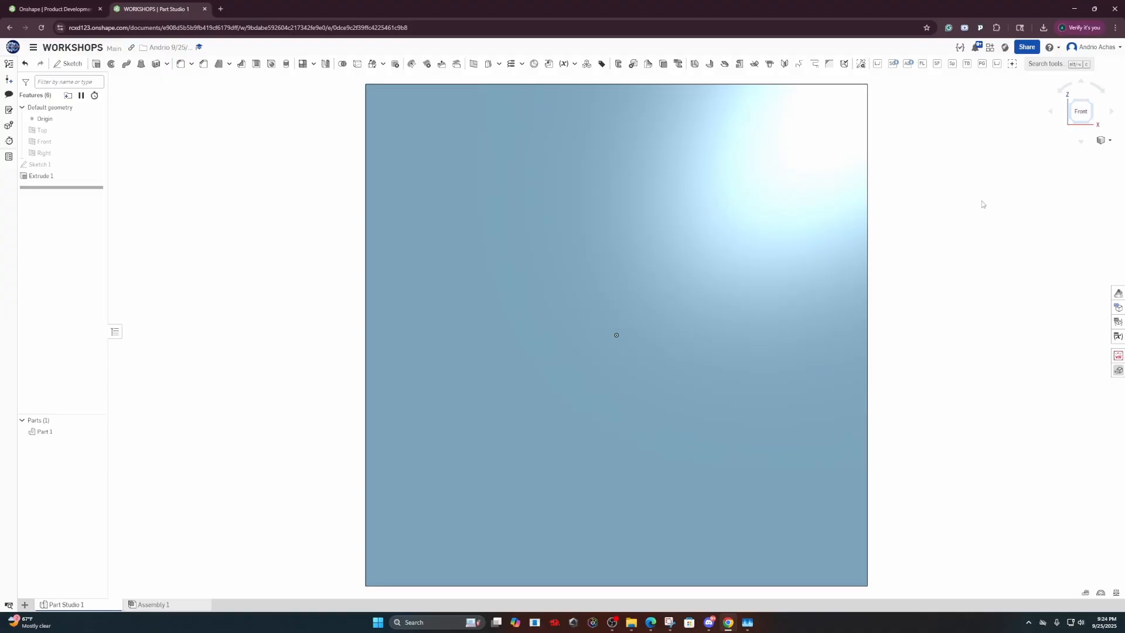
scroll(881, 288, down, 3)
scroll(592, 305, down, 2)
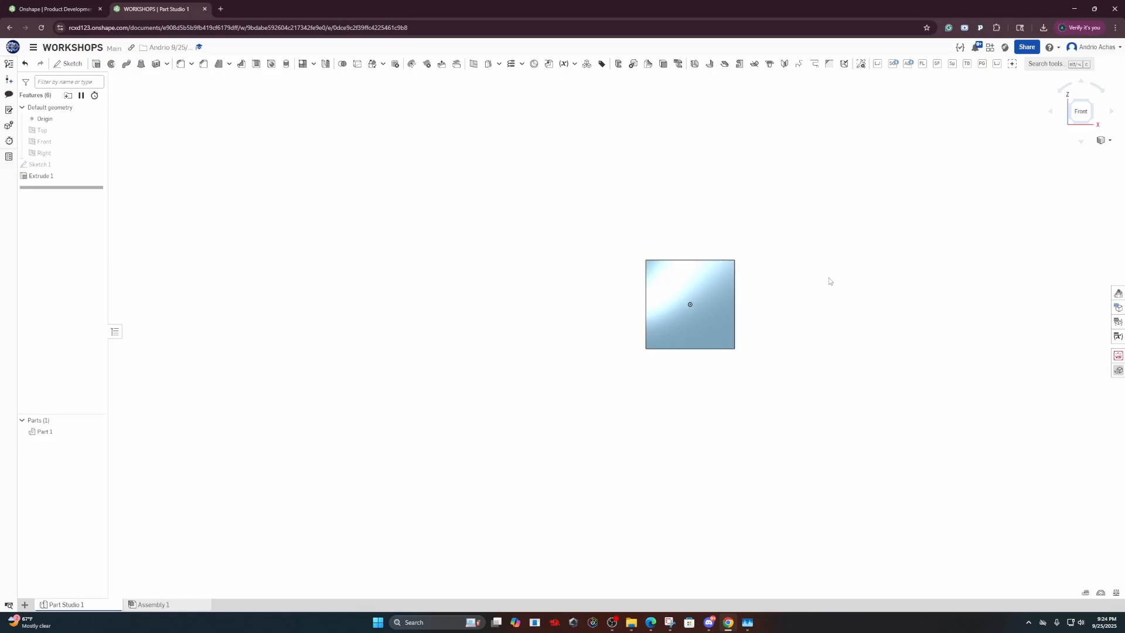
scroll(829, 281, up, 5)
scroll(832, 282, down, 4)
middle_drag(871, 288, 719, 287)
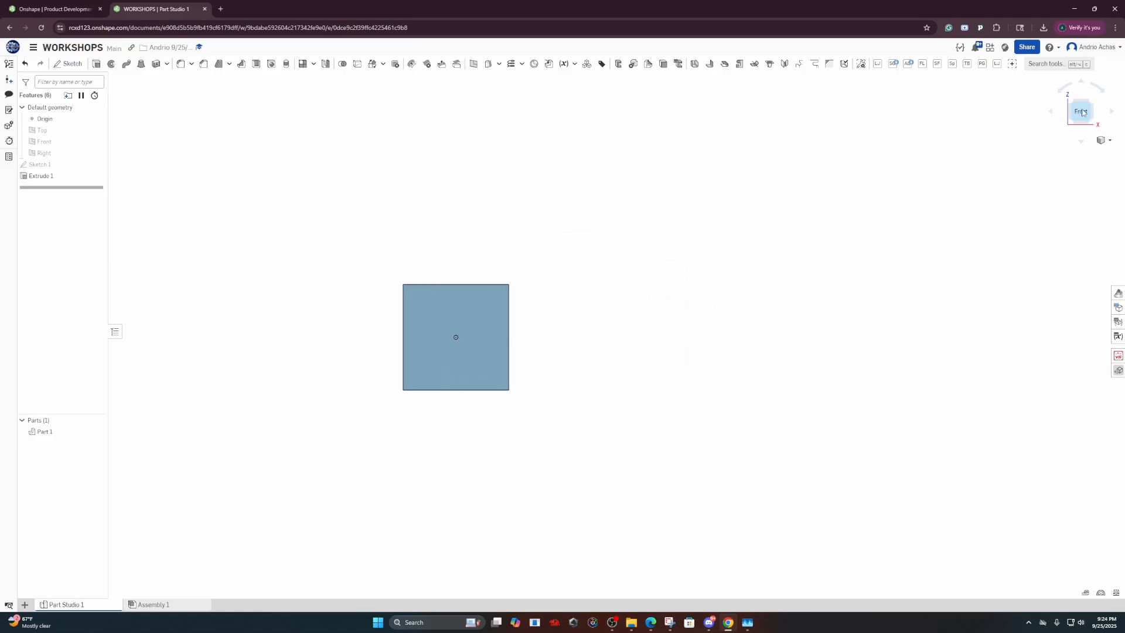
scroll(719, 287, up, 5)
scroll(892, 281, down, 3)
middle_drag(892, 281, 721, 309)
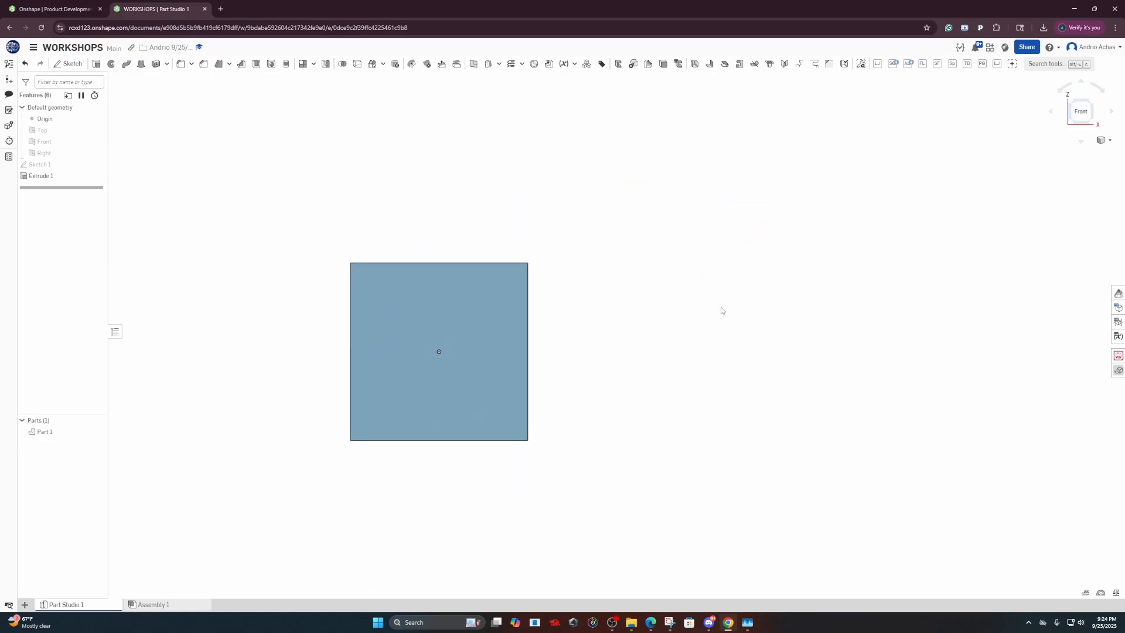
click(1081, 113)
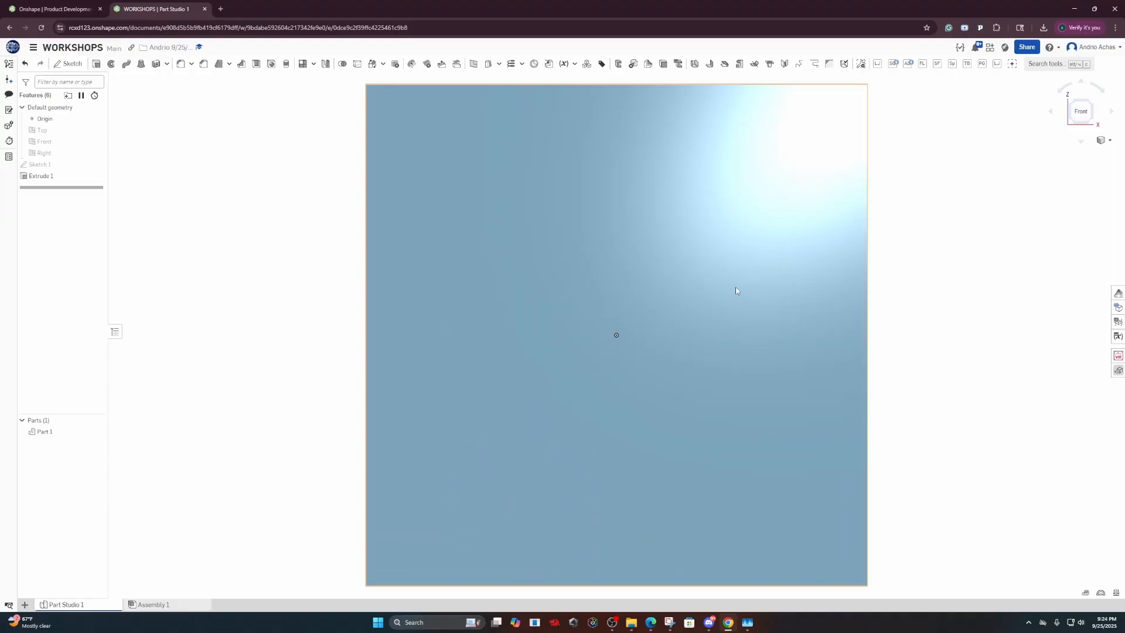
scroll(736, 290, down, 6)
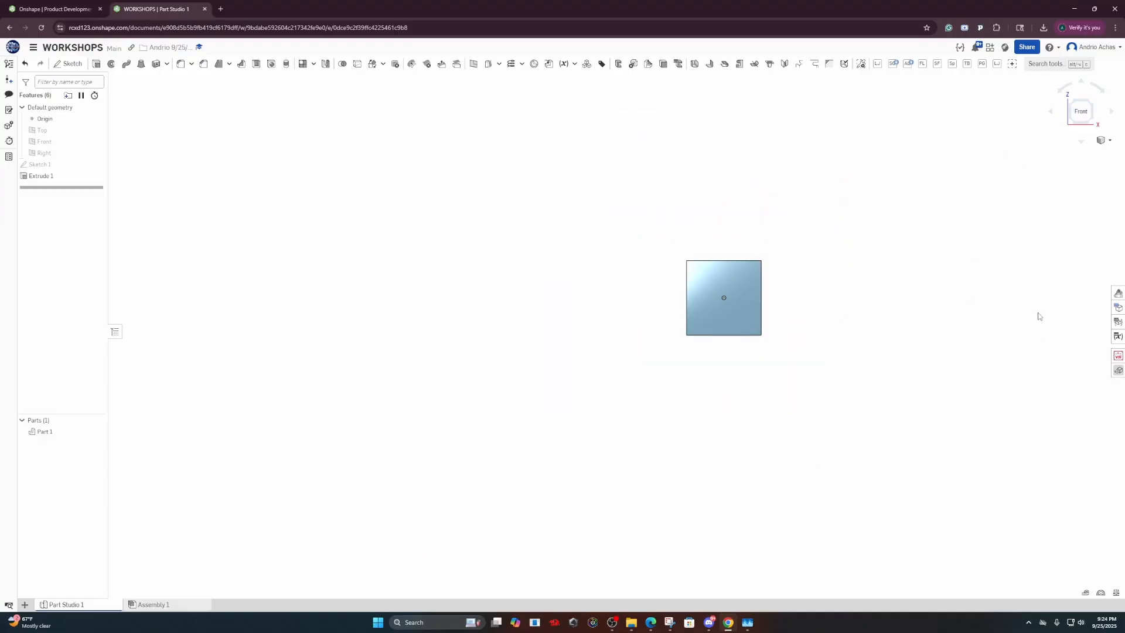
scroll(721, 321, up, 2)
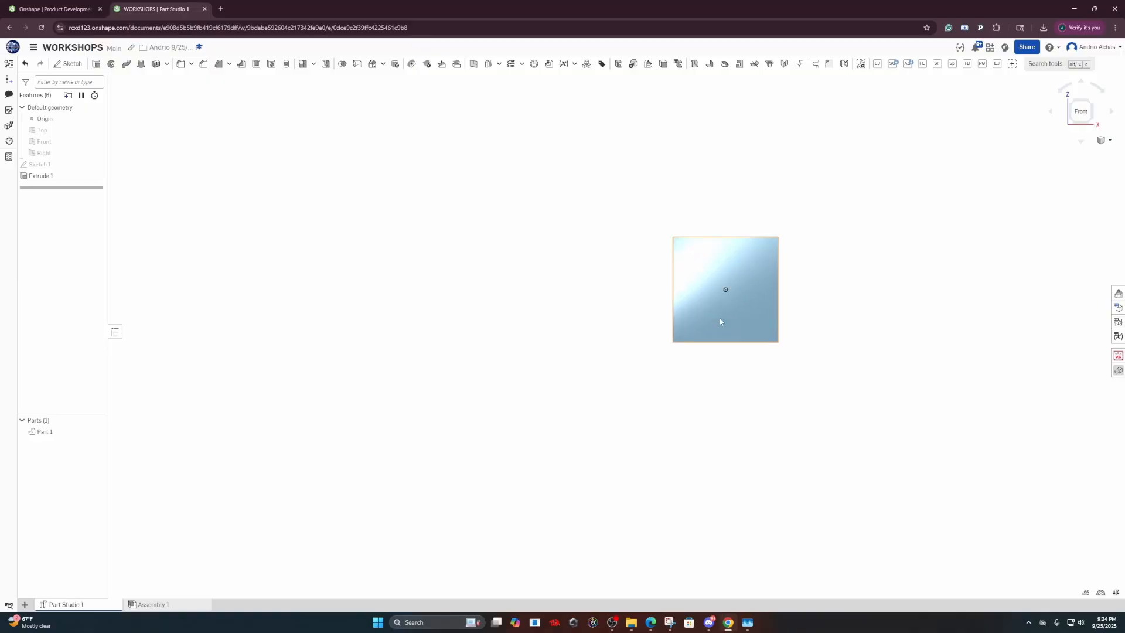
scroll(721, 321, up, 1)
middle_drag(843, 296, 677, 333)
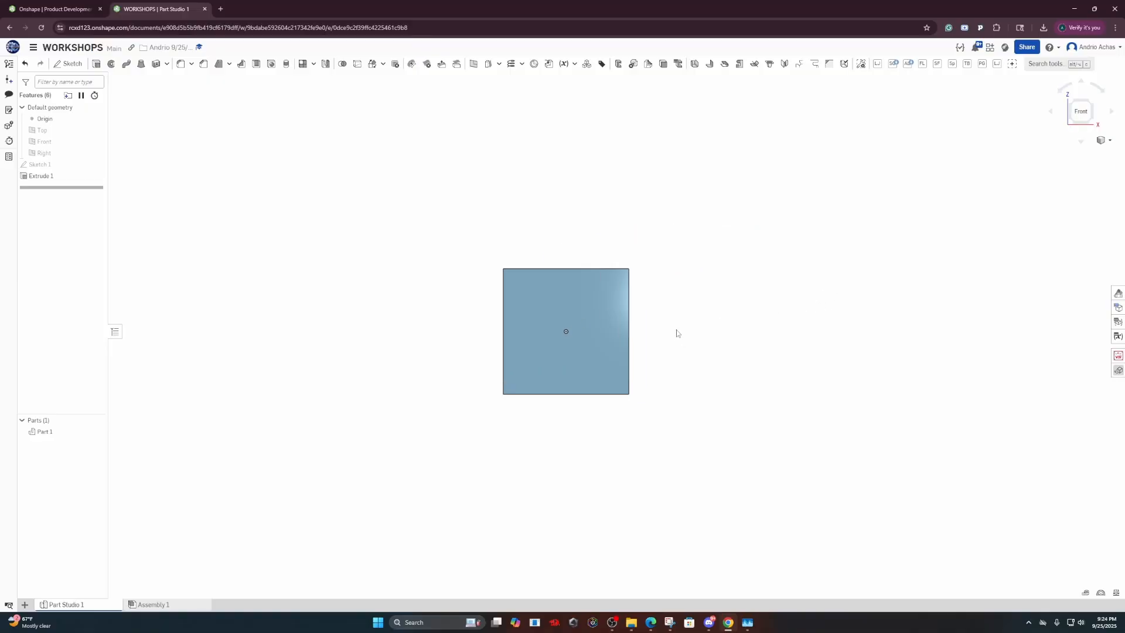
Start a sketch on the cube's top face and view it squarely from above
right_drag(677, 333, 660, 370)
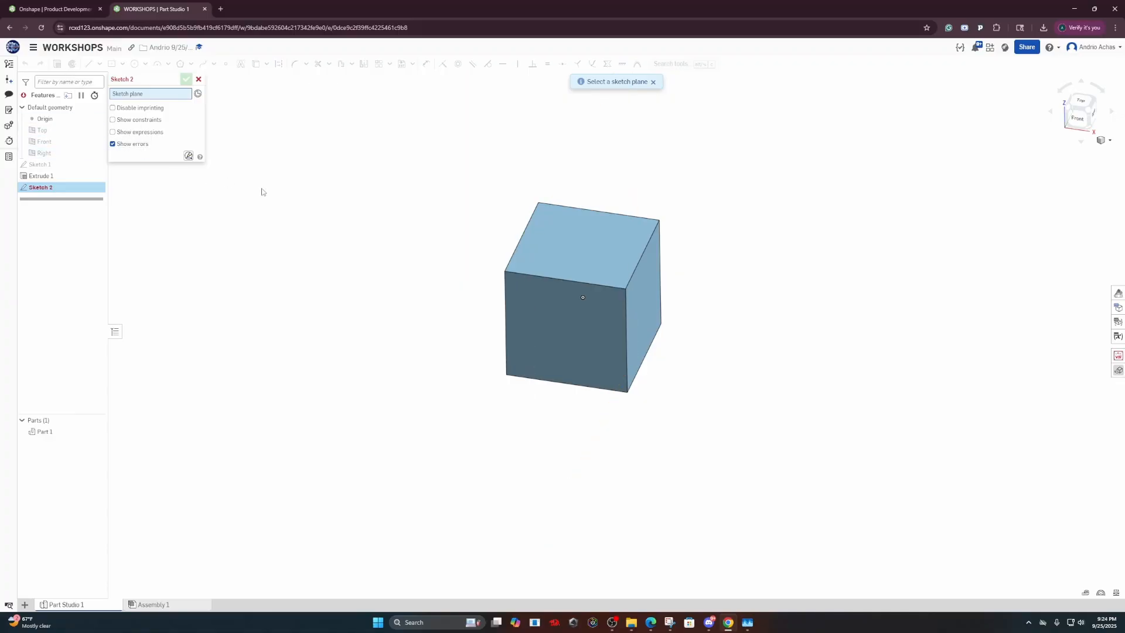
click(573, 260)
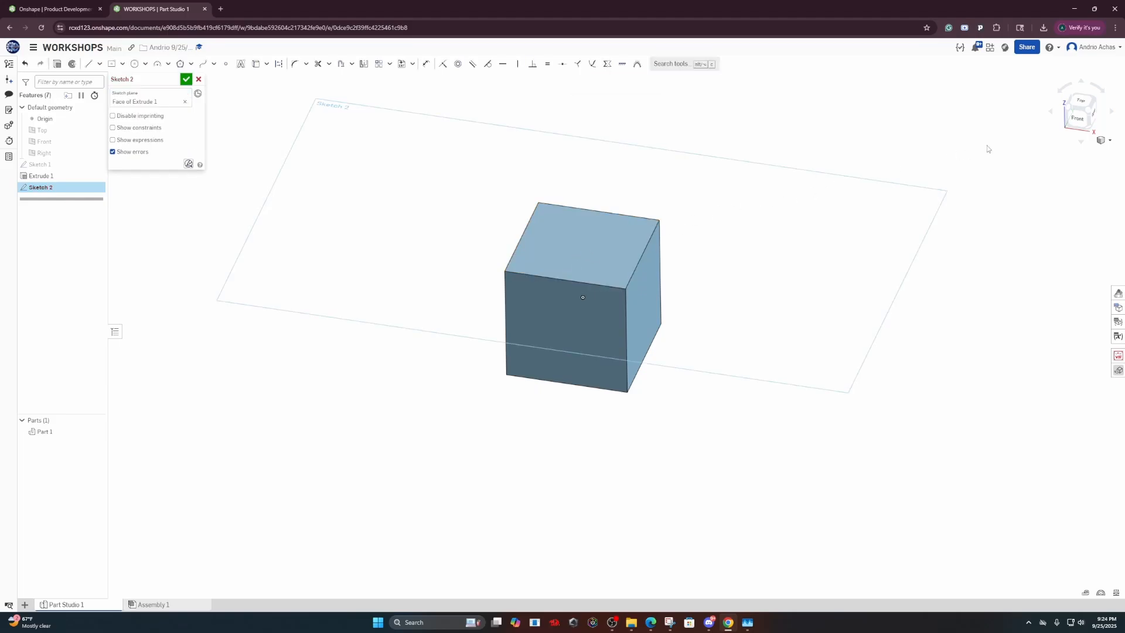
click(1079, 102)
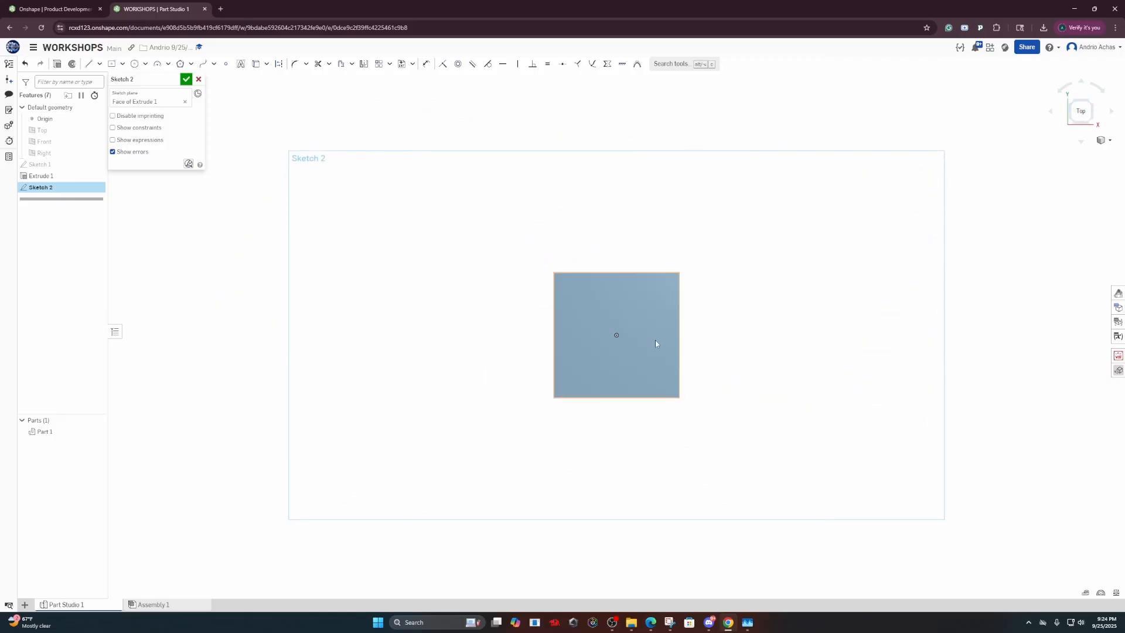
Sketch a 0.75 by 0.75 centre-point square at the origin on the top face and accept the sketch
scroll(655, 340, up, 5)
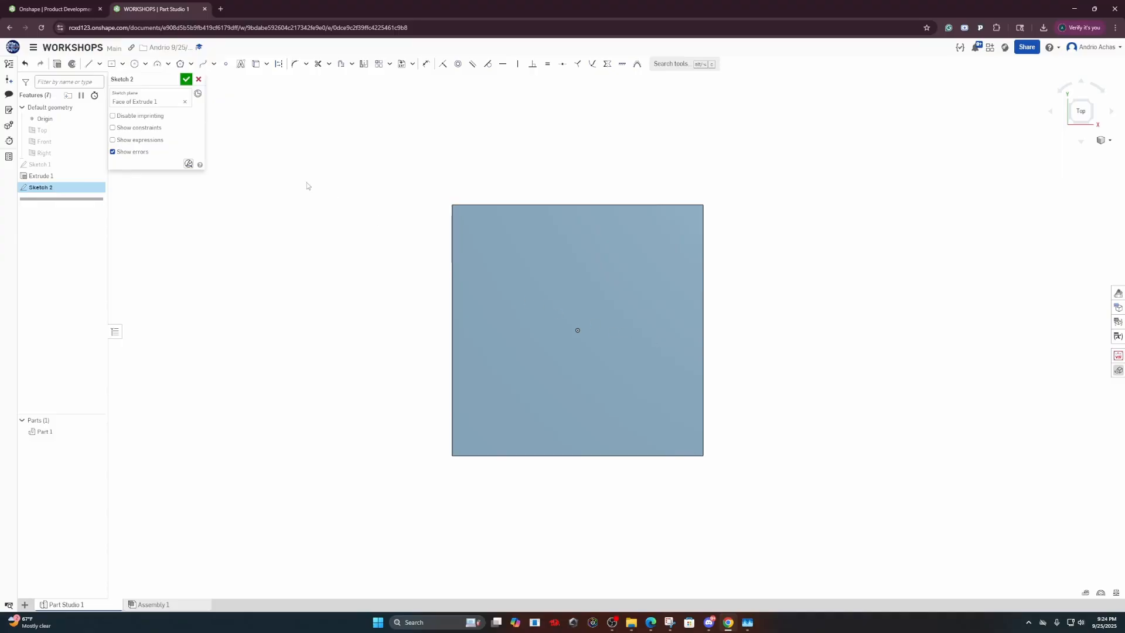
click(112, 66)
click(578, 330)
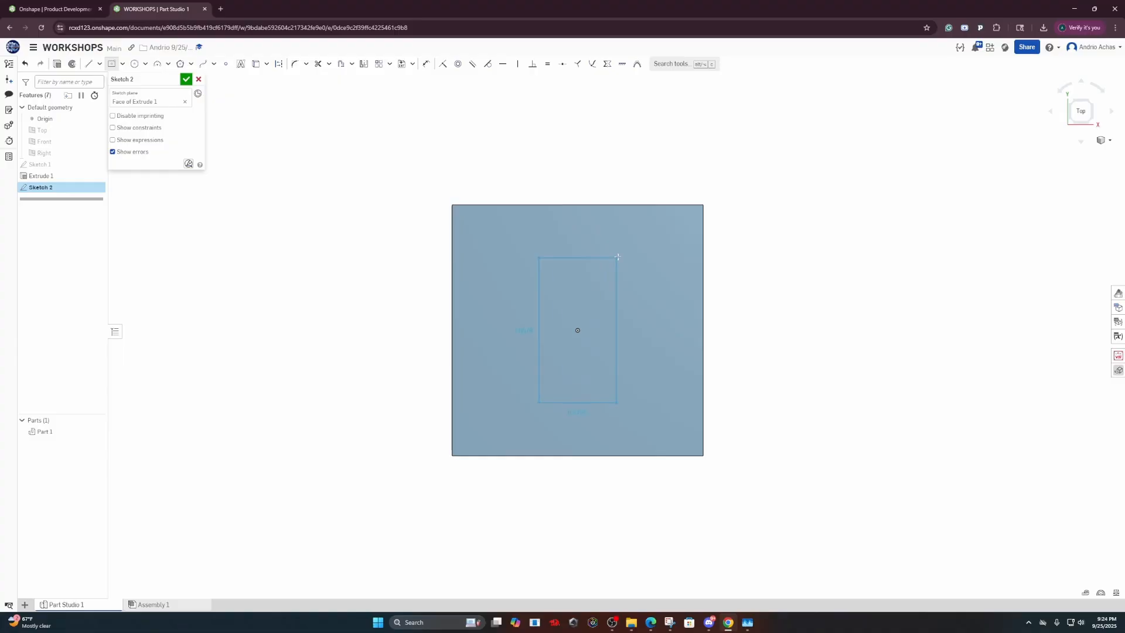
click(656, 238)
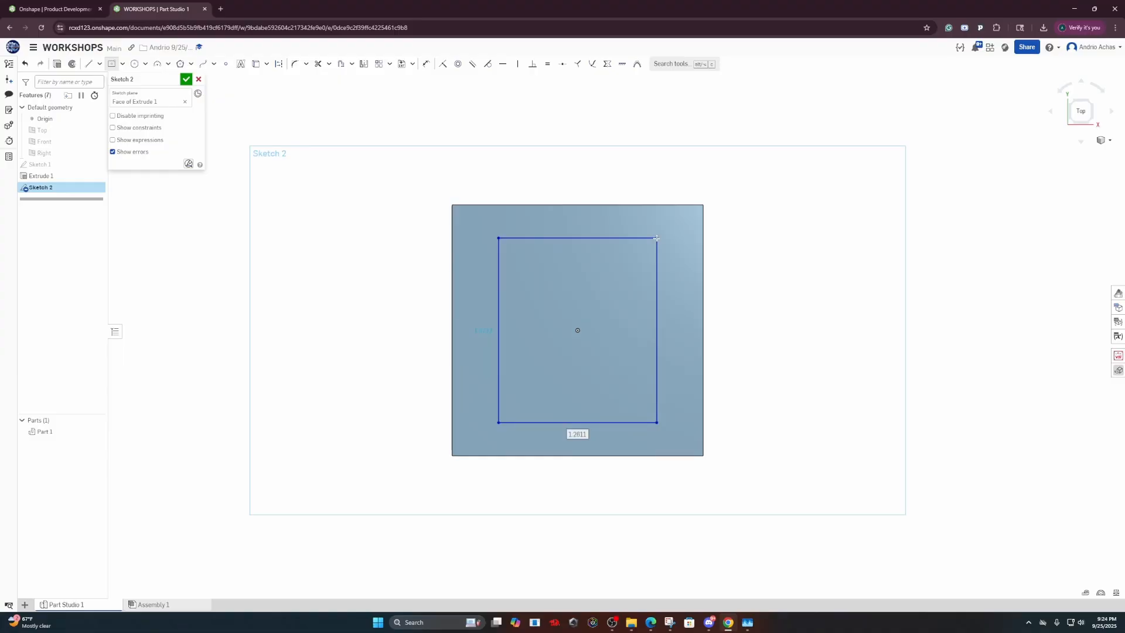
text(.75)
key(Tab)
text(.75)
key(Return)
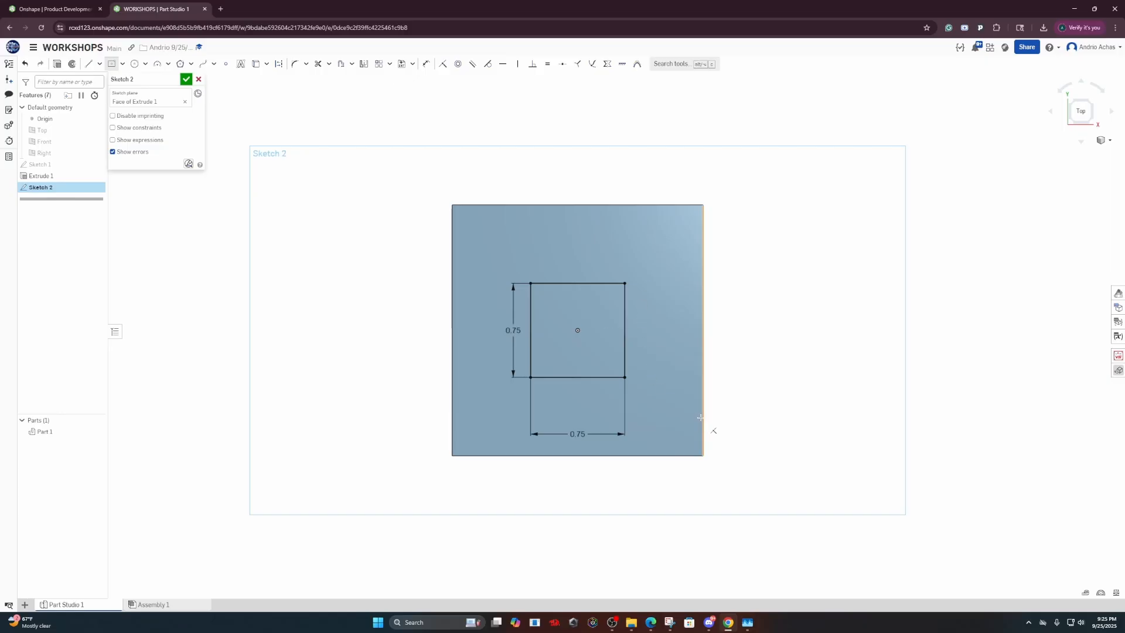
right_drag(713, 430, 688, 369)
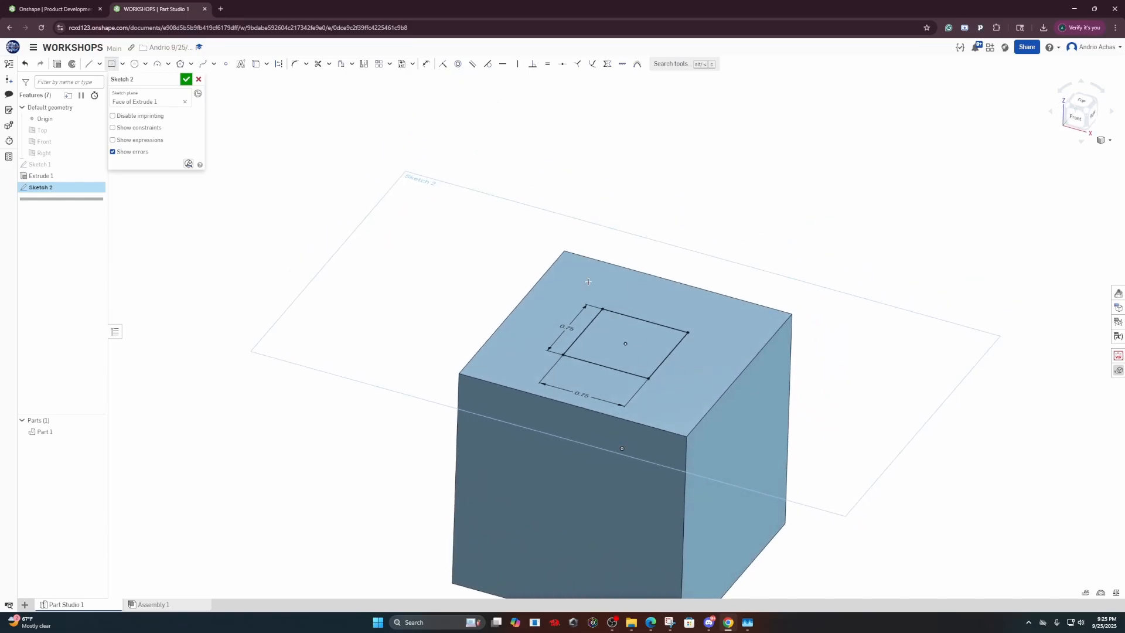
click(186, 79)
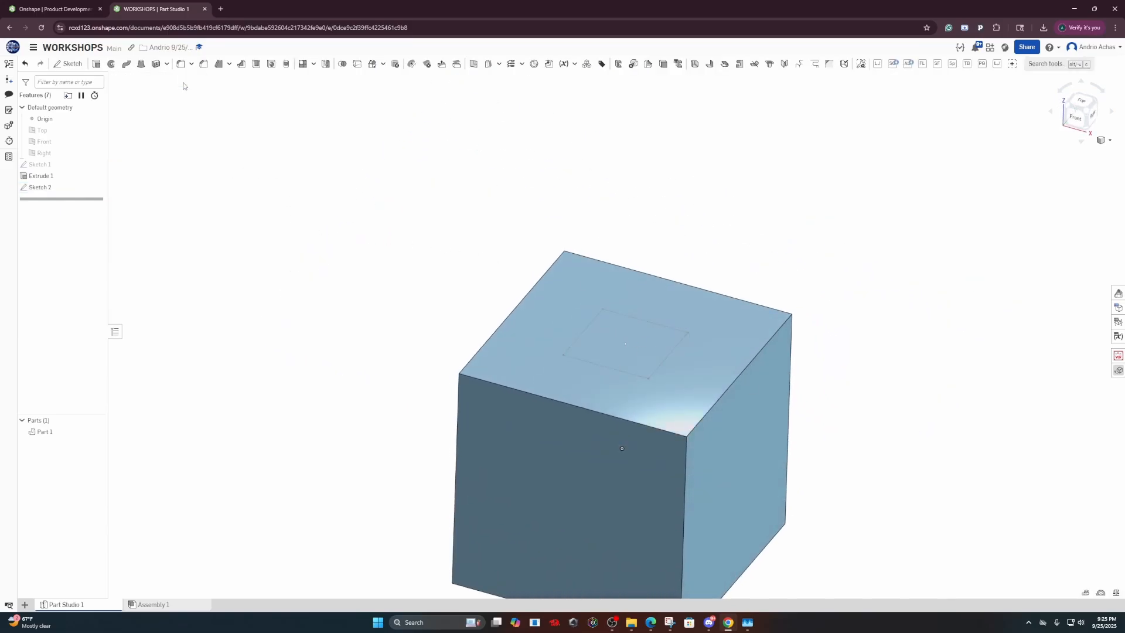
Set up a blind 1 in extrude of the 0.75 square upward from the cube's top face, adding to the cube
click(98, 65)
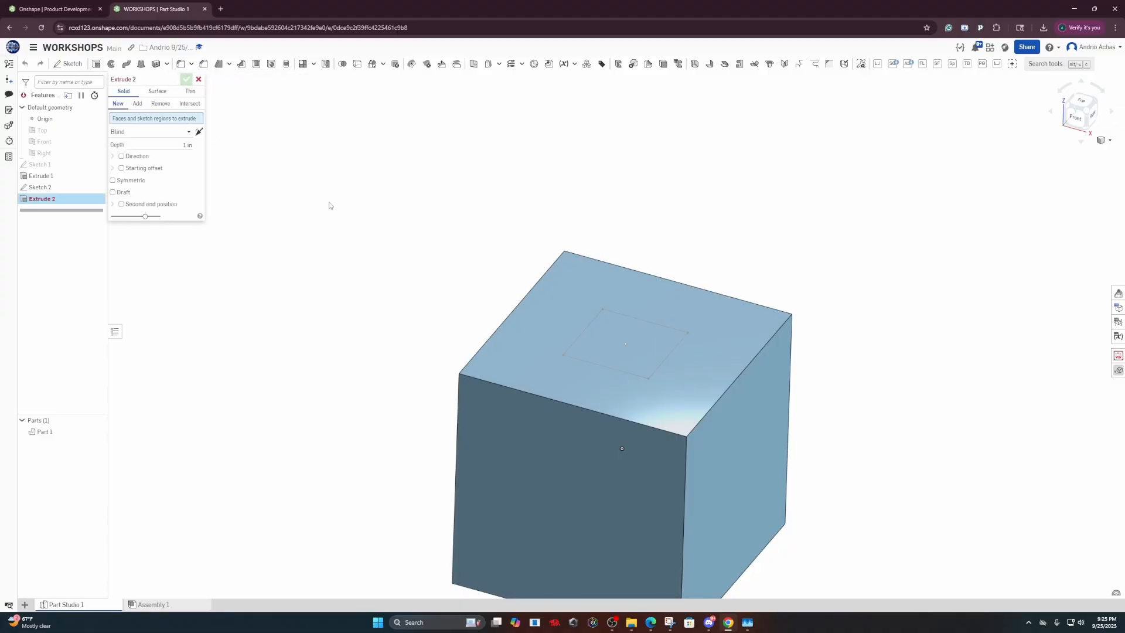
click(199, 79)
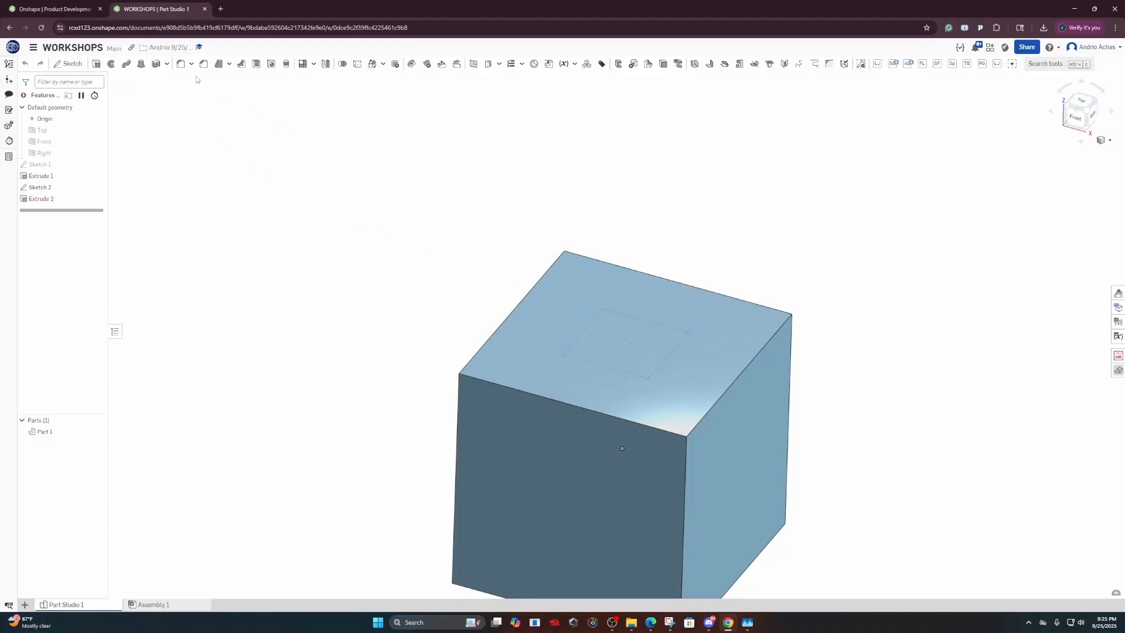
double_click(79, 187)
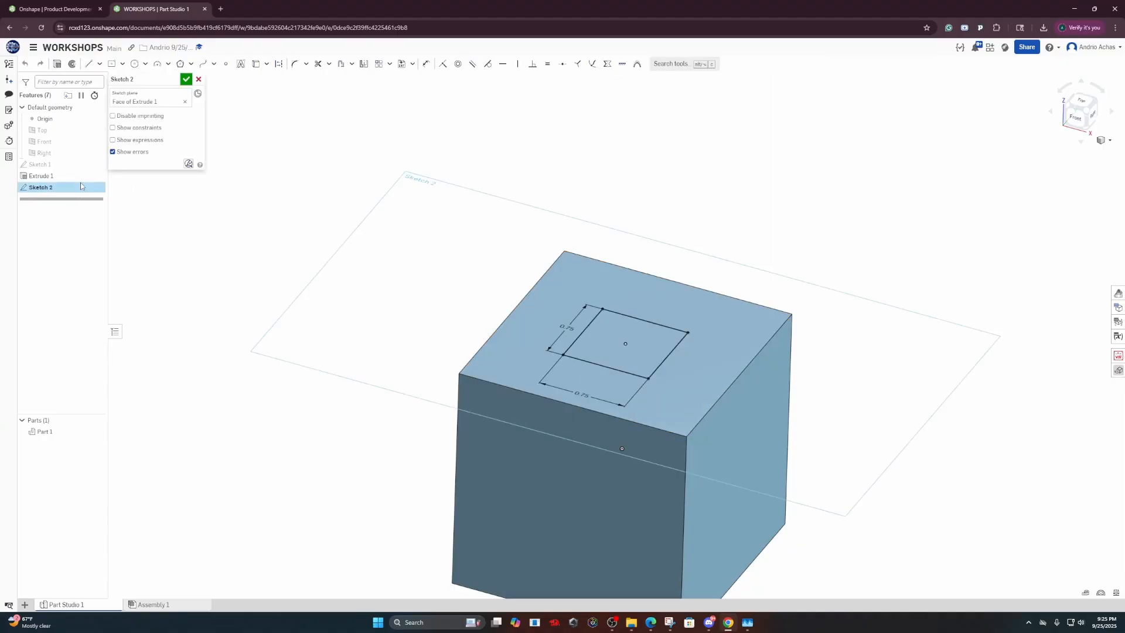
key(shift+e)
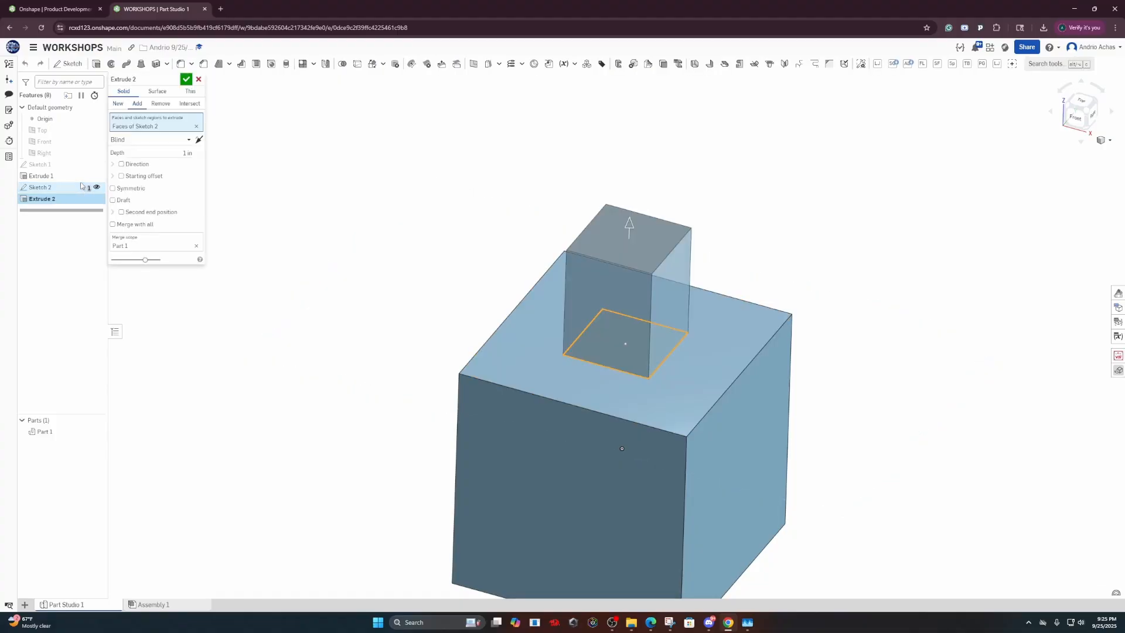
mouse_move(326, 251)
right_down()
mouse_move(364, 226)
mouse_move(262, 200)
mouse_move(339, 220)
mouse_move(336, 233)
right_up()
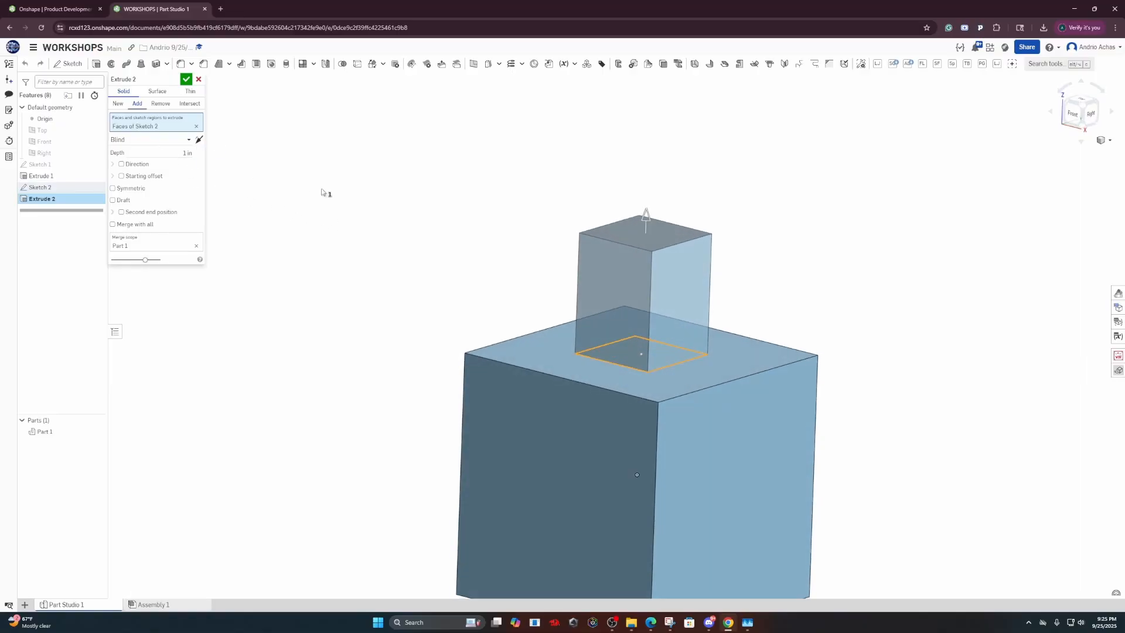
middle_drag(617, 366, 544, 358)
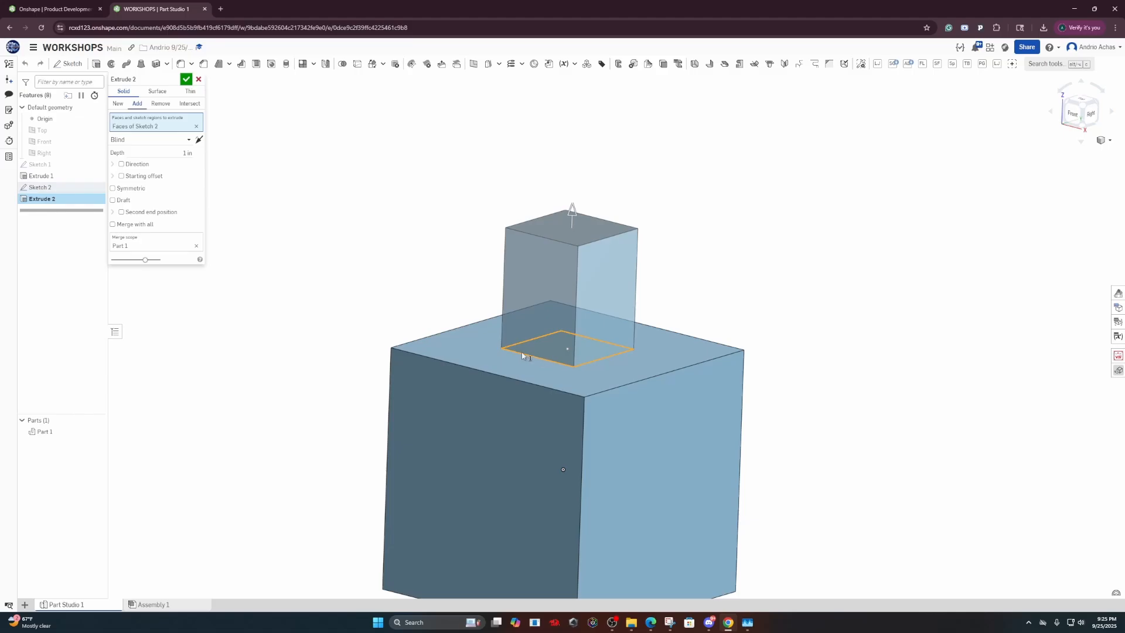
Compare the New, Add, Remove and Intersect results for the small square's extrude, returning to Add
click(119, 103)
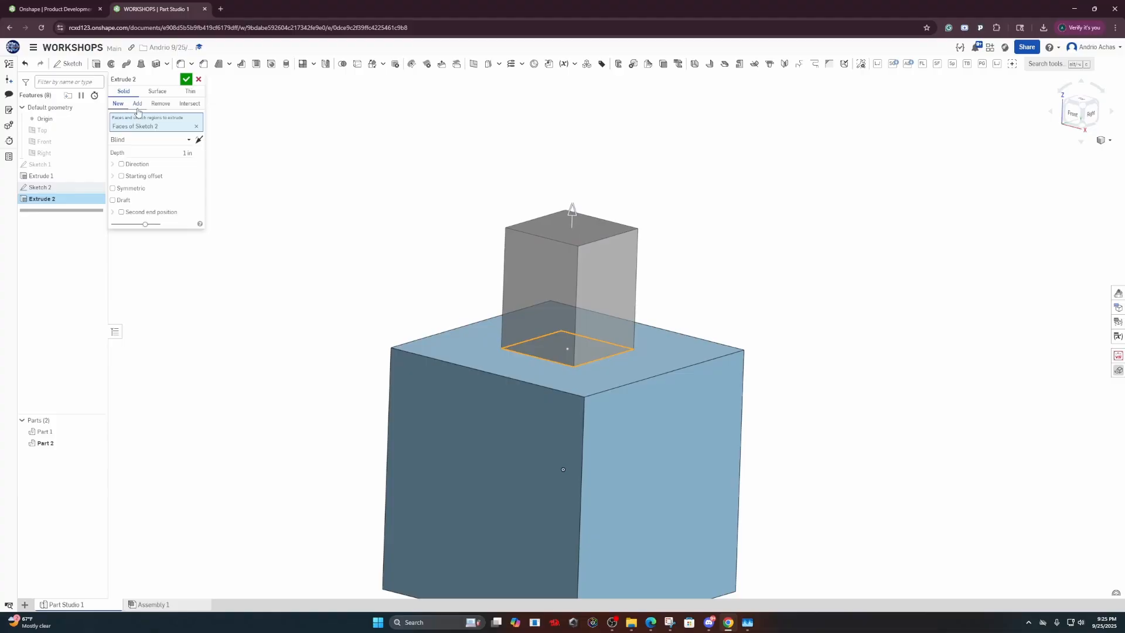
click(137, 106)
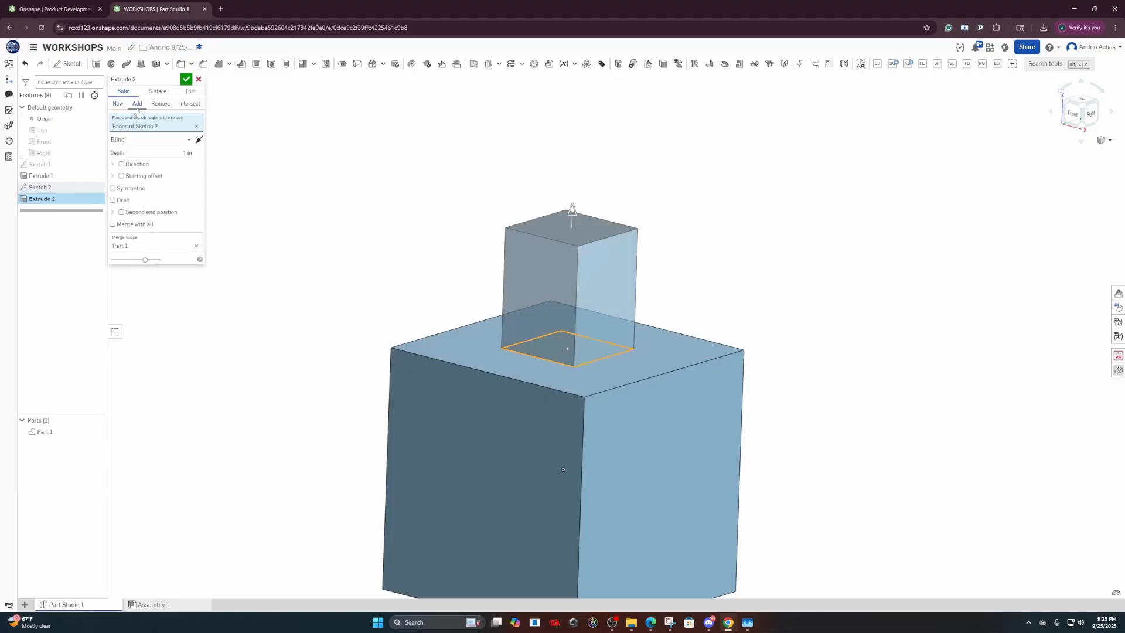
click(188, 105)
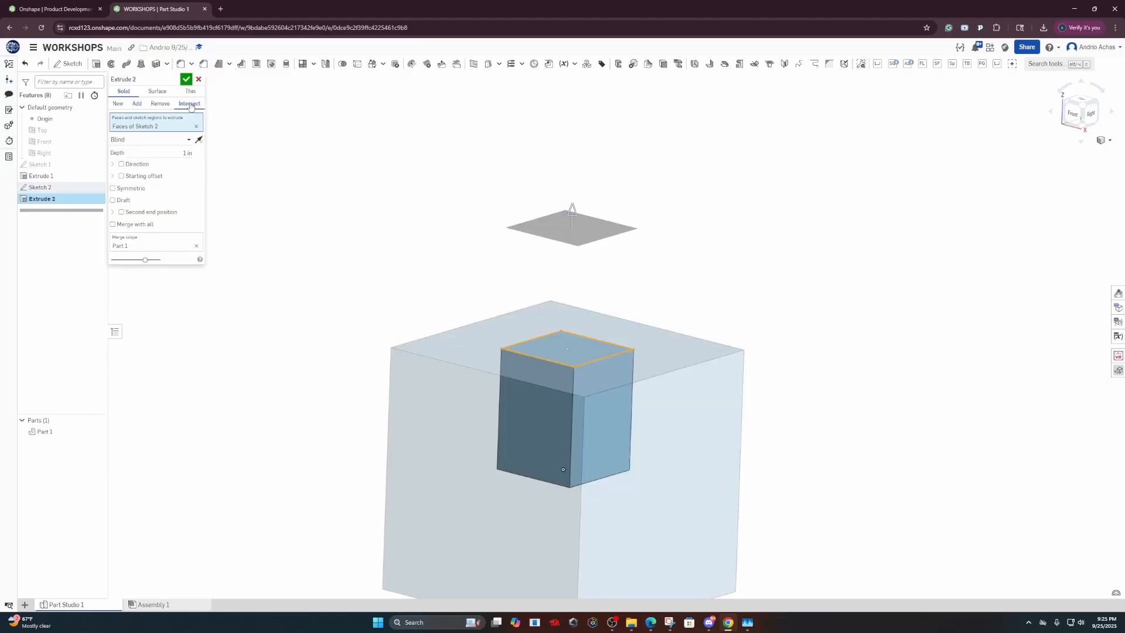
click(125, 106)
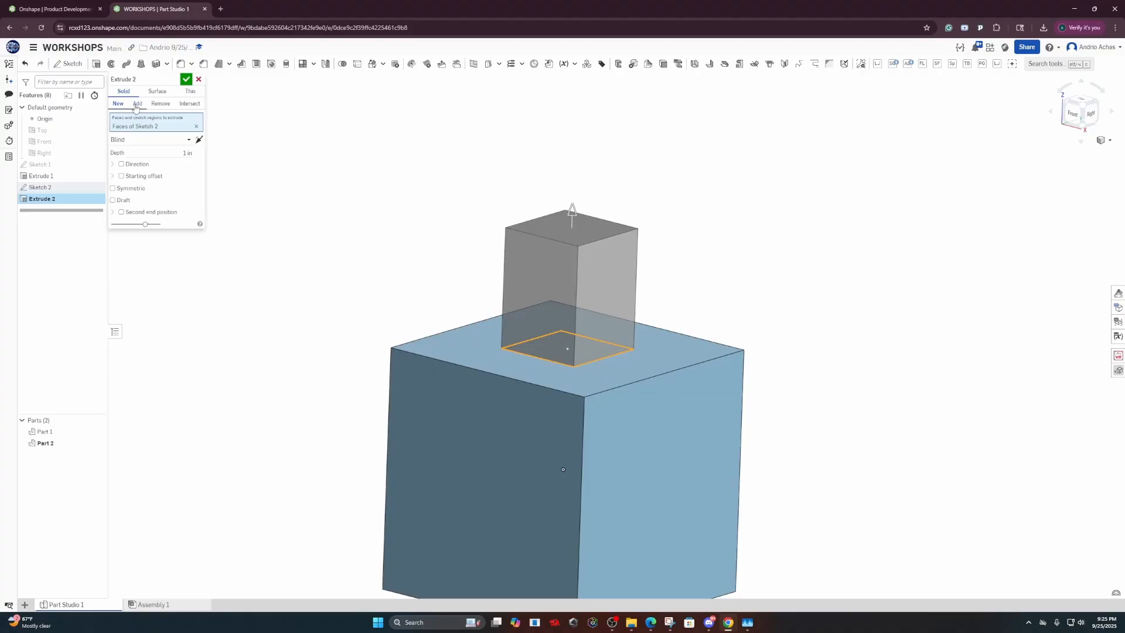
click(137, 104)
click(160, 103)
click(185, 106)
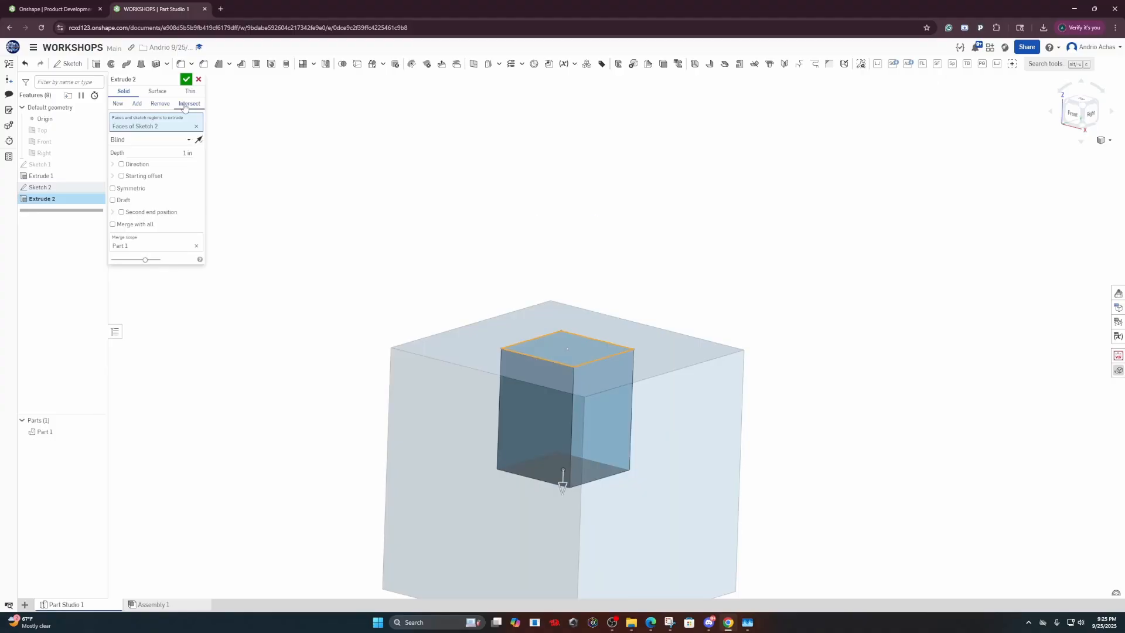
click(117, 104)
click(160, 104)
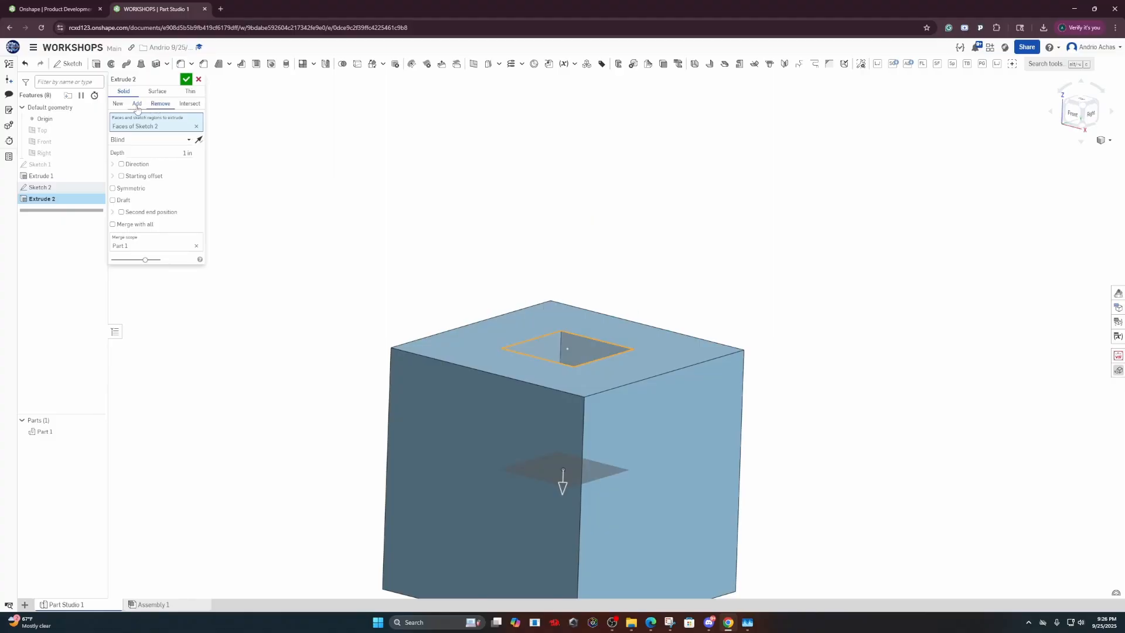
click(118, 105)
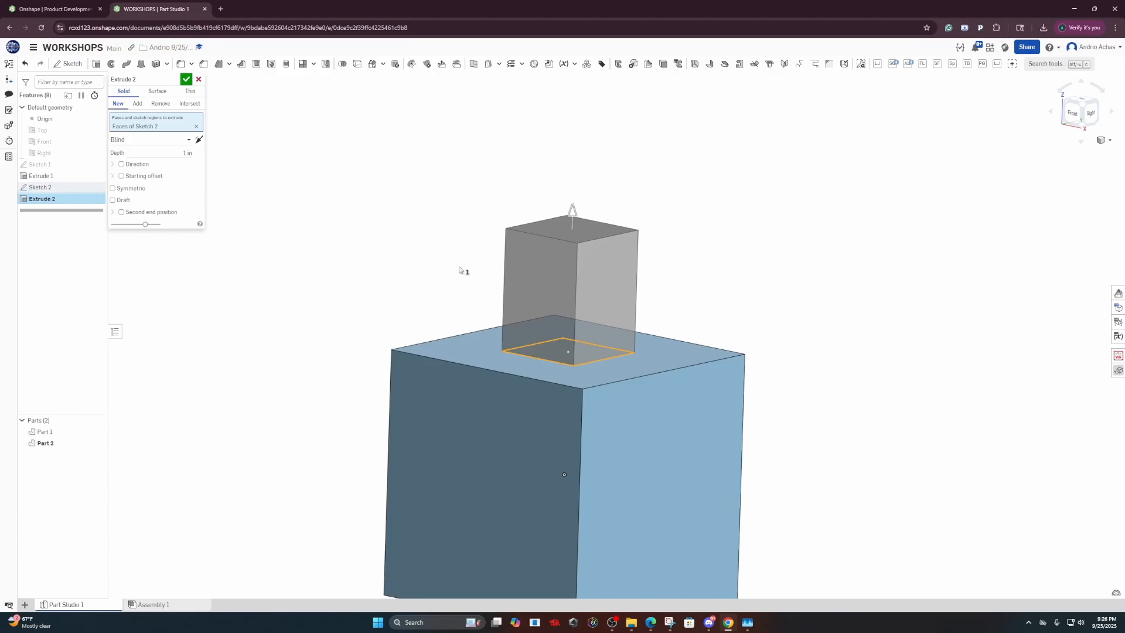
click(137, 103)
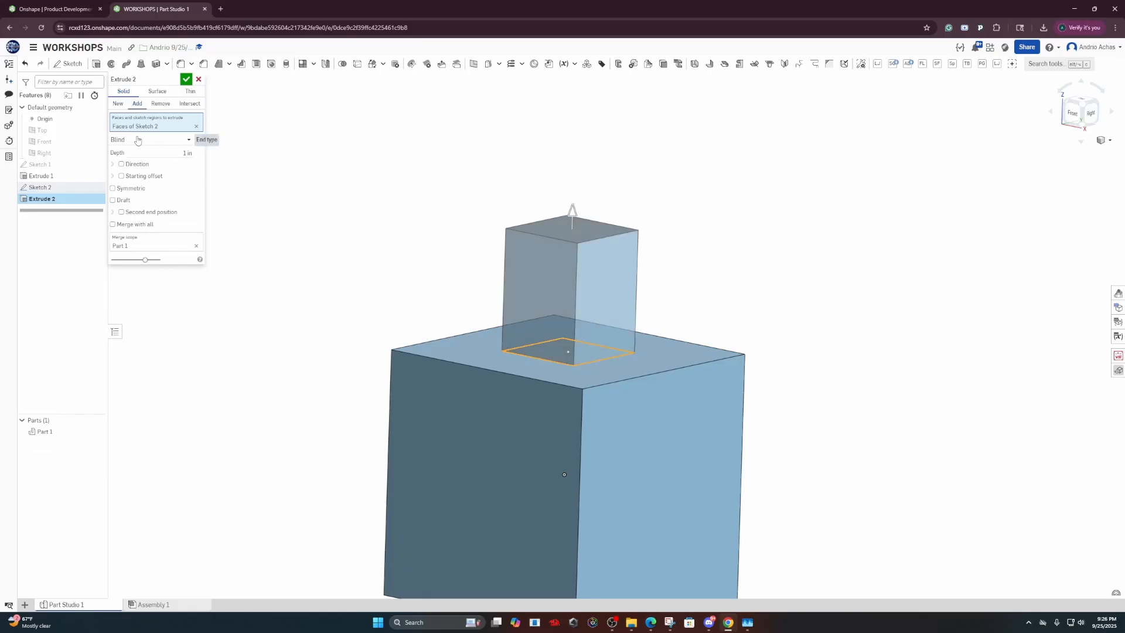
right_drag(558, 425, 602, 423)
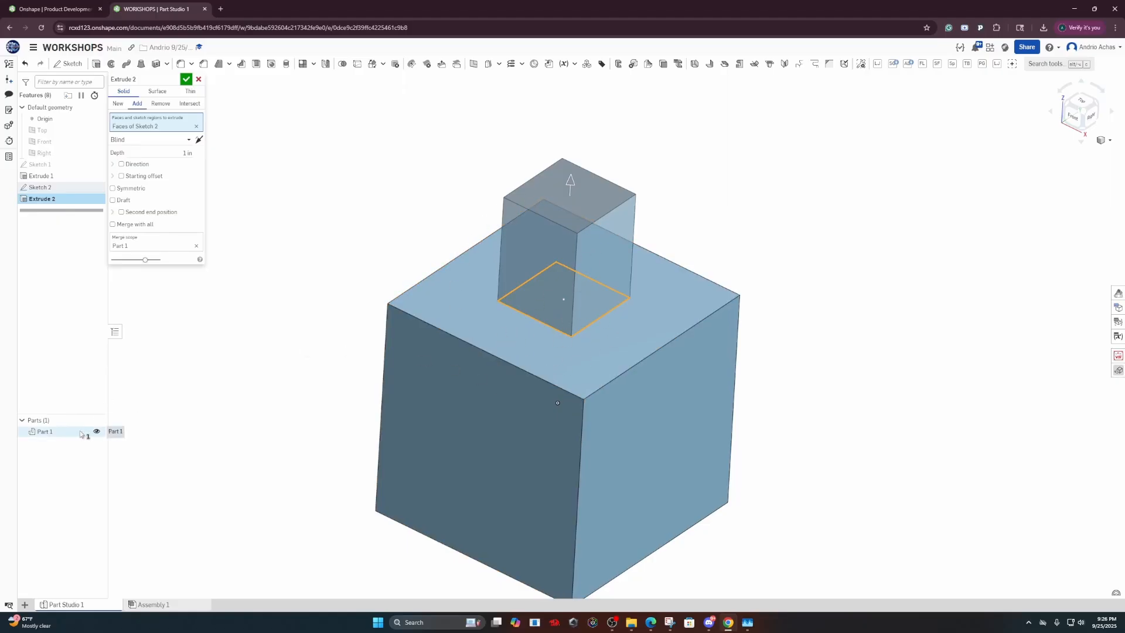
Preview the square's extrude as Remove, return it to Add, and accept it
click(160, 104)
right_drag(344, 283, 353, 262)
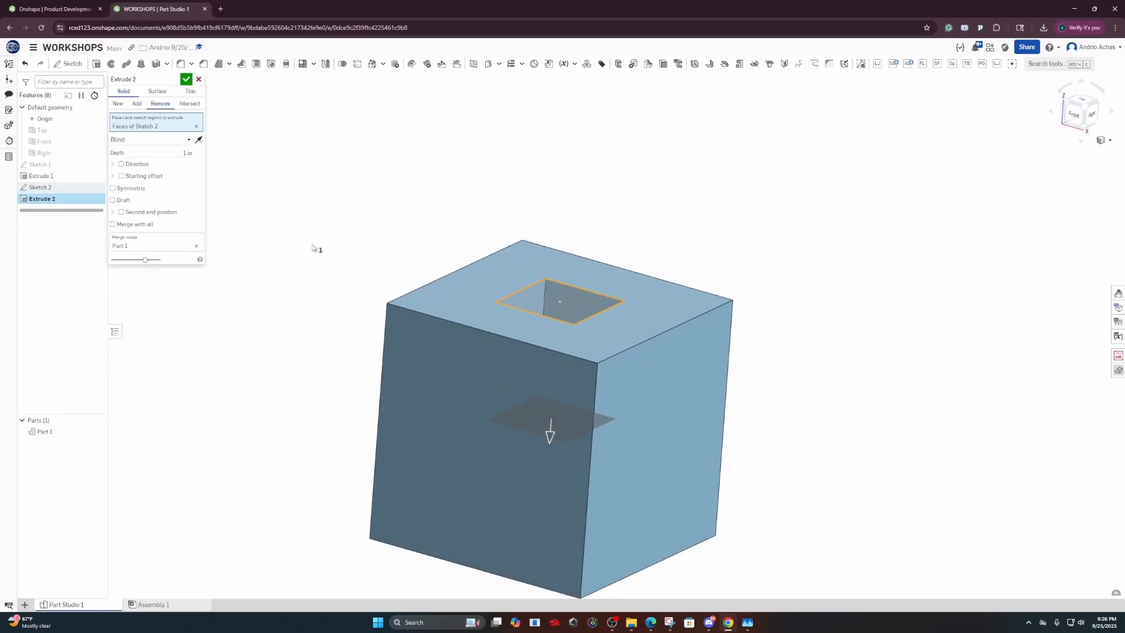
click(137, 103)
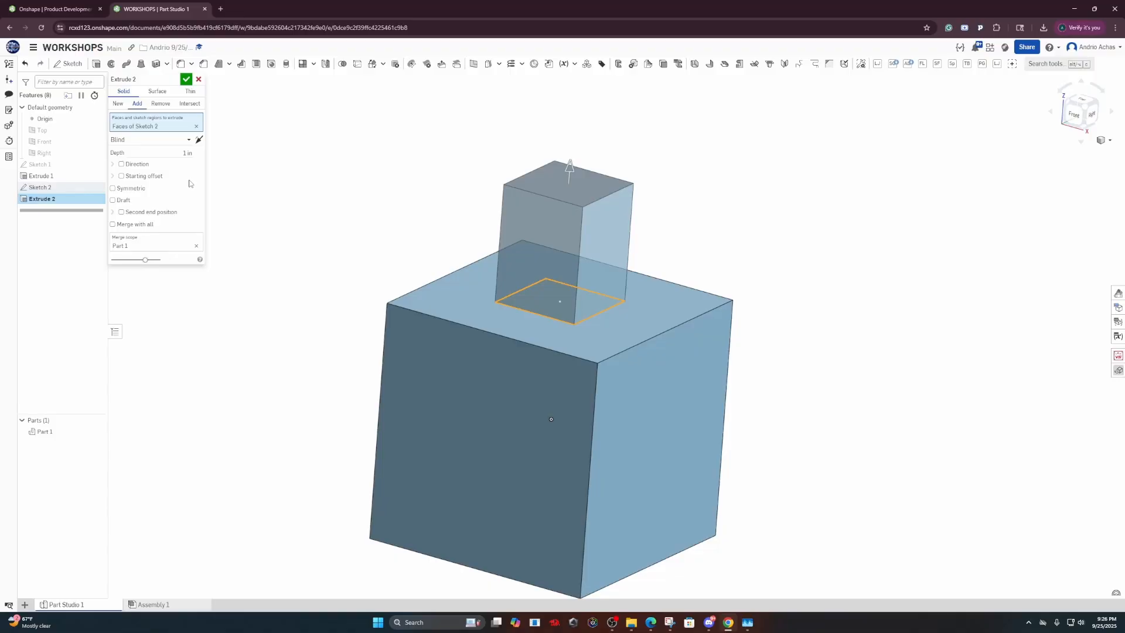
click(186, 79)
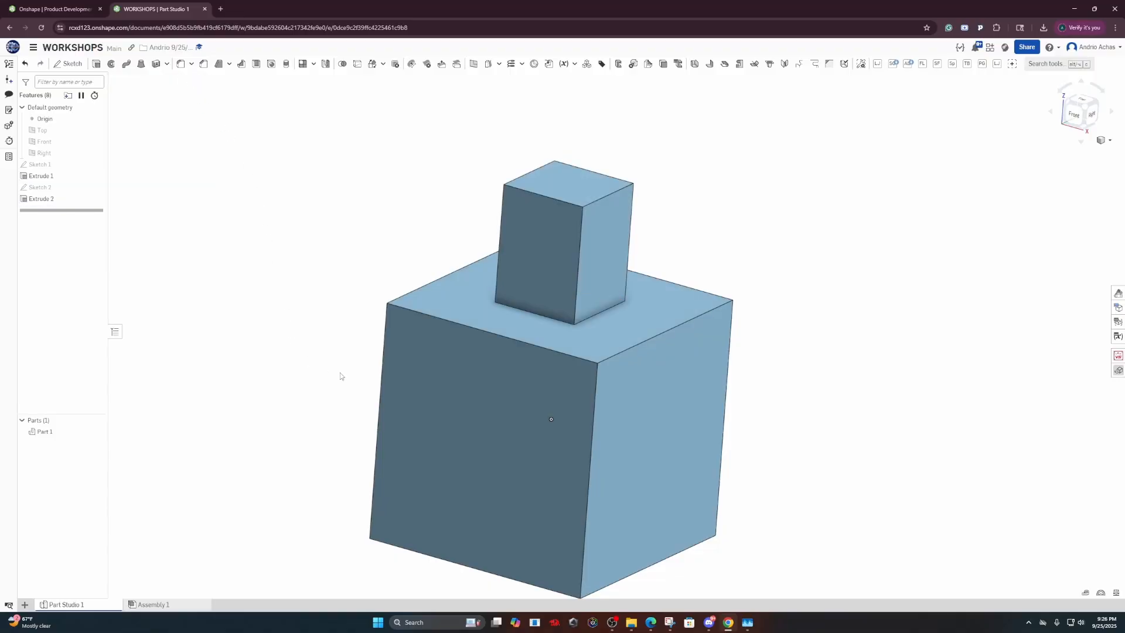
Start a sketch on the large cube's front face and view it squarely
right_drag(342, 376, 394, 349)
scroll(753, 311, down, 5)
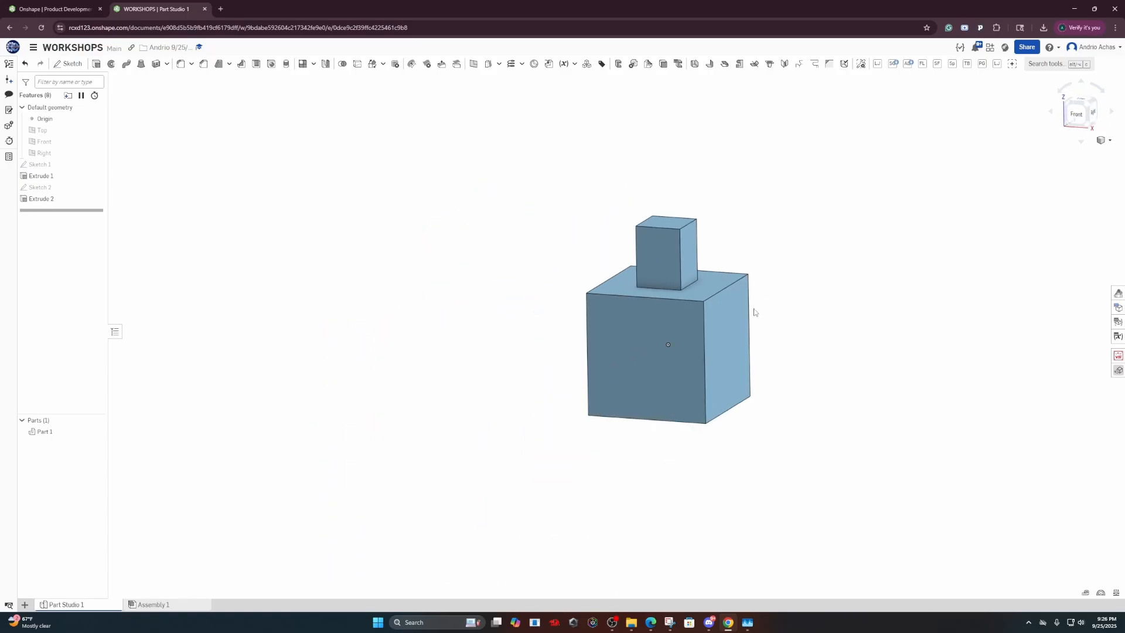
middle_drag(740, 326, 588, 346)
mouse_move(592, 359)
right_down()
mouse_move(577, 355)
mouse_move(560, 375)
mouse_move(518, 364)
mouse_move(588, 352)
mouse_move(650, 359)
mouse_move(600, 356)
mouse_move(582, 371)
mouse_move(620, 371)
mouse_move(576, 363)
right_up()
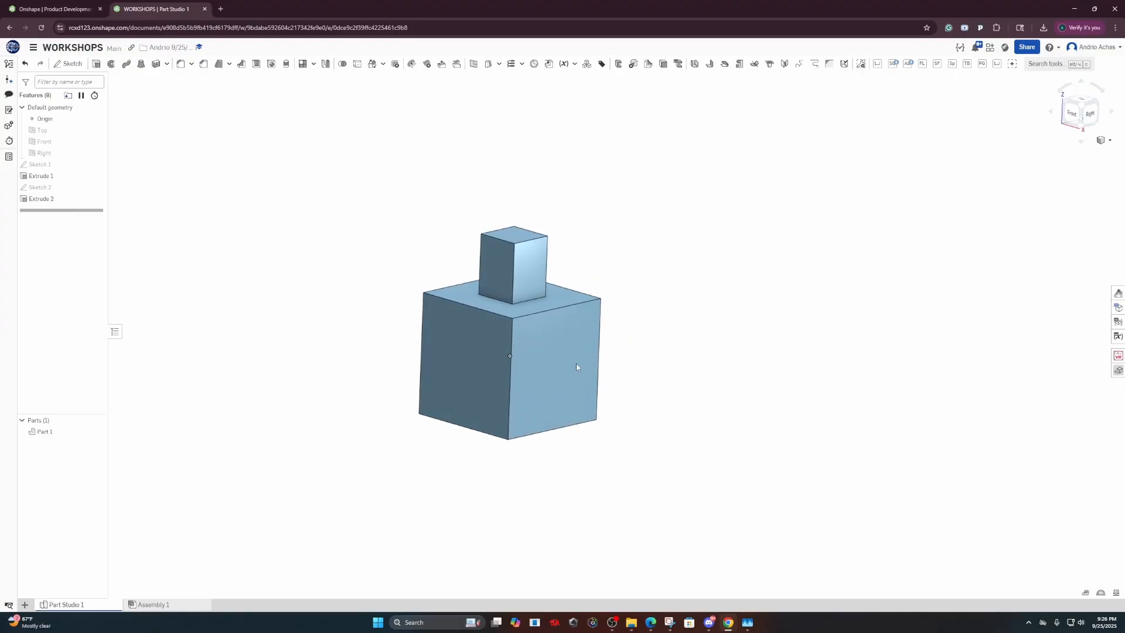
click(71, 64)
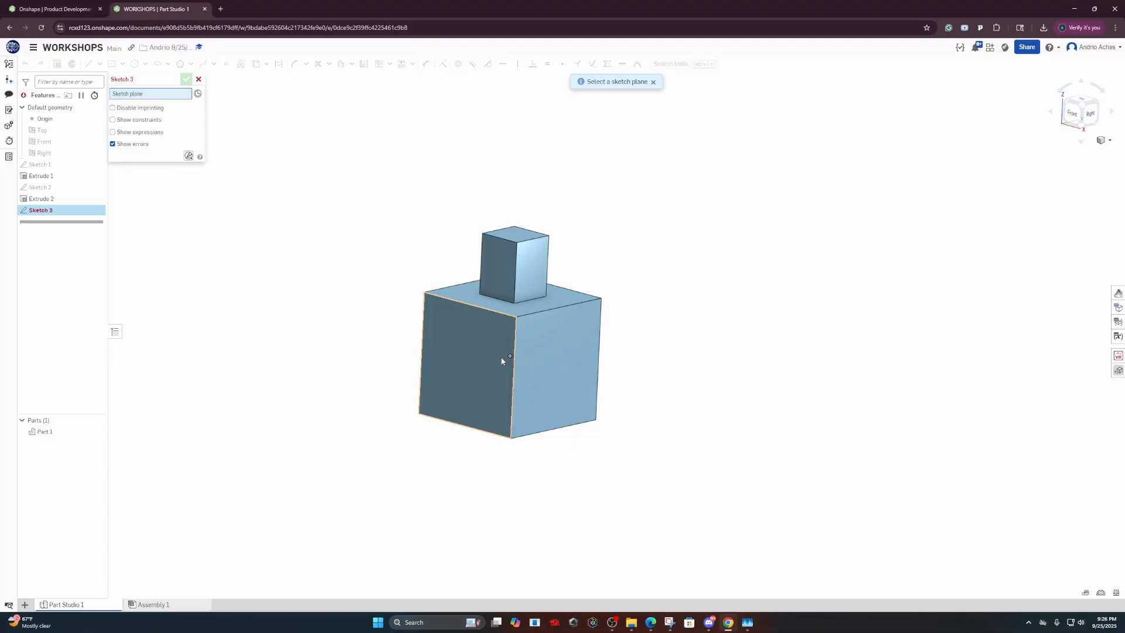
click(501, 361)
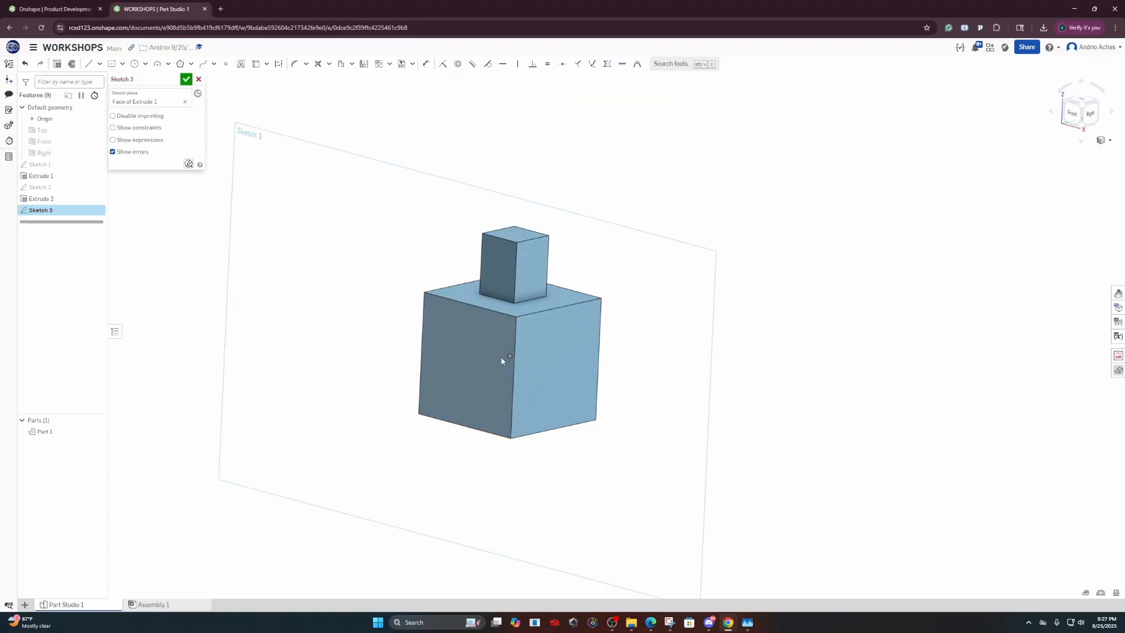
key(n)
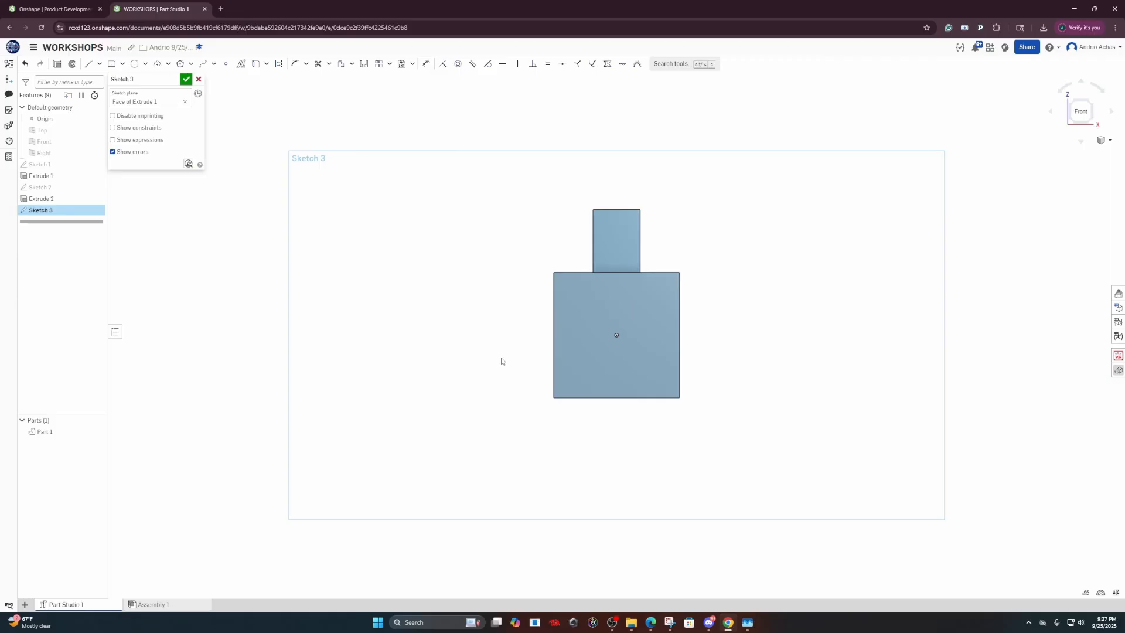
Sketch a circle of 1.5 in diameter centred on the cube's front face
scroll(630, 335, down, 1)
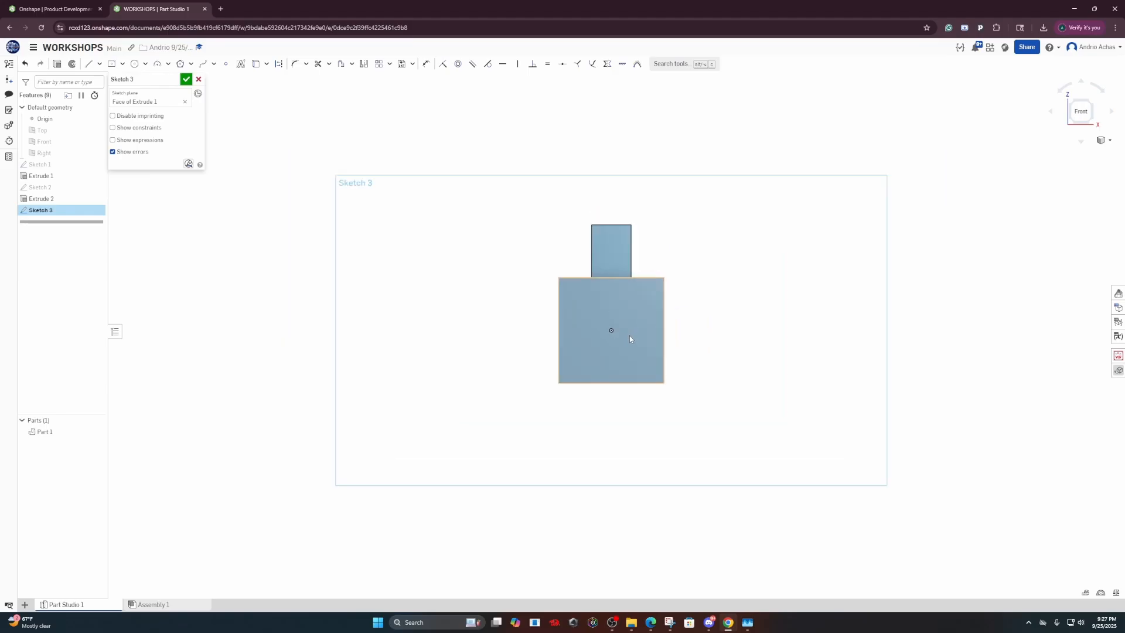
scroll(635, 335, up, 4)
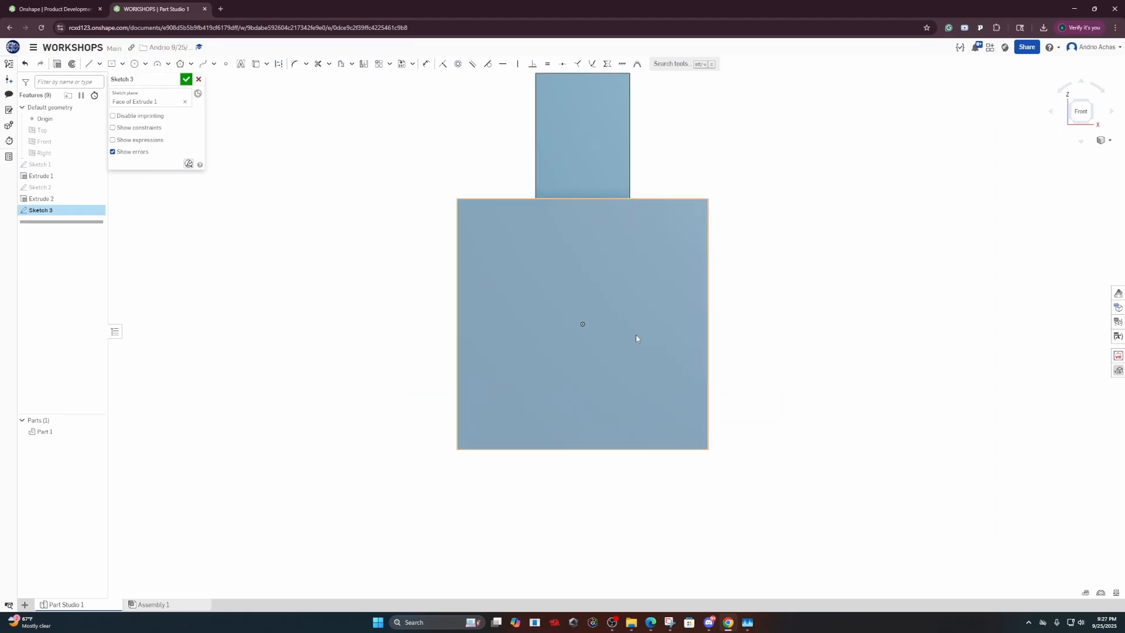
click(134, 65)
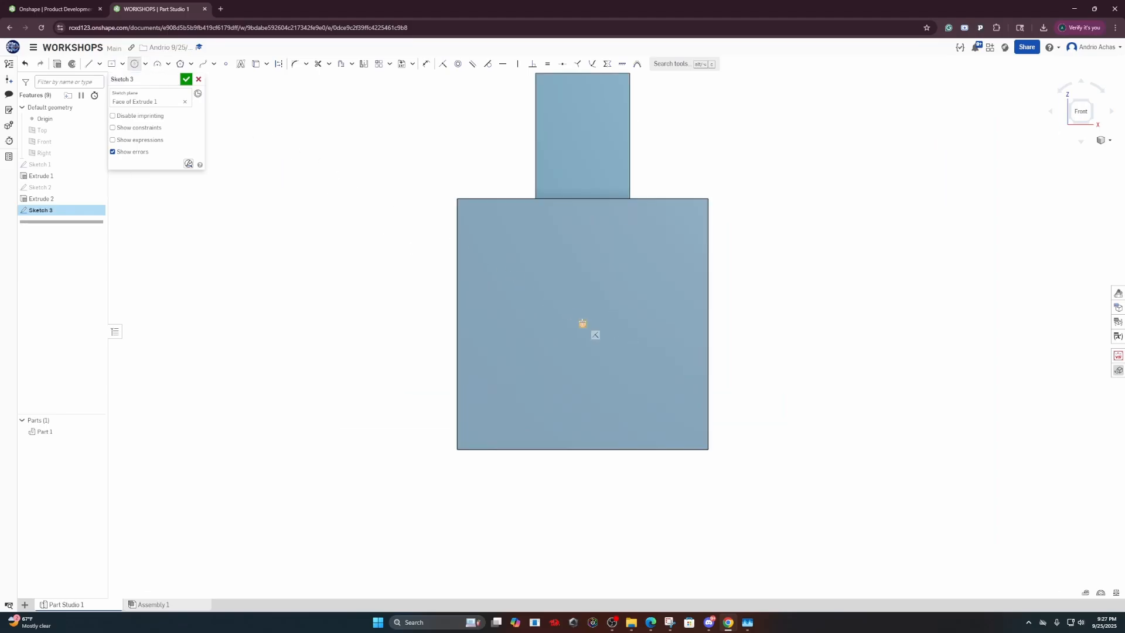
click(583, 324)
click(587, 222)
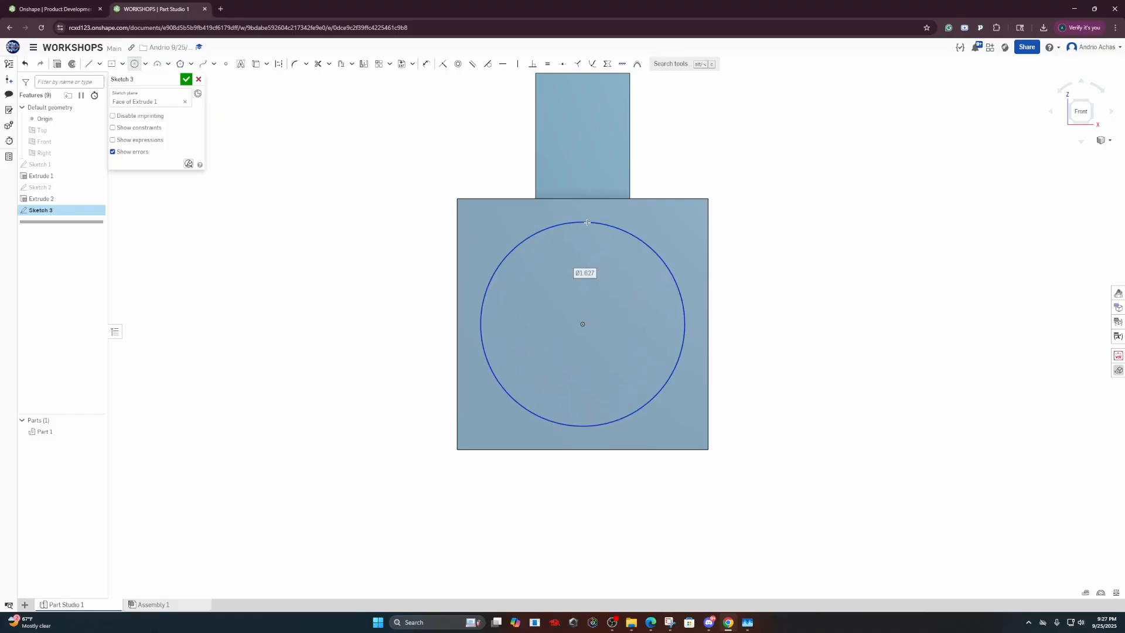
text(1.5)
key(Return)
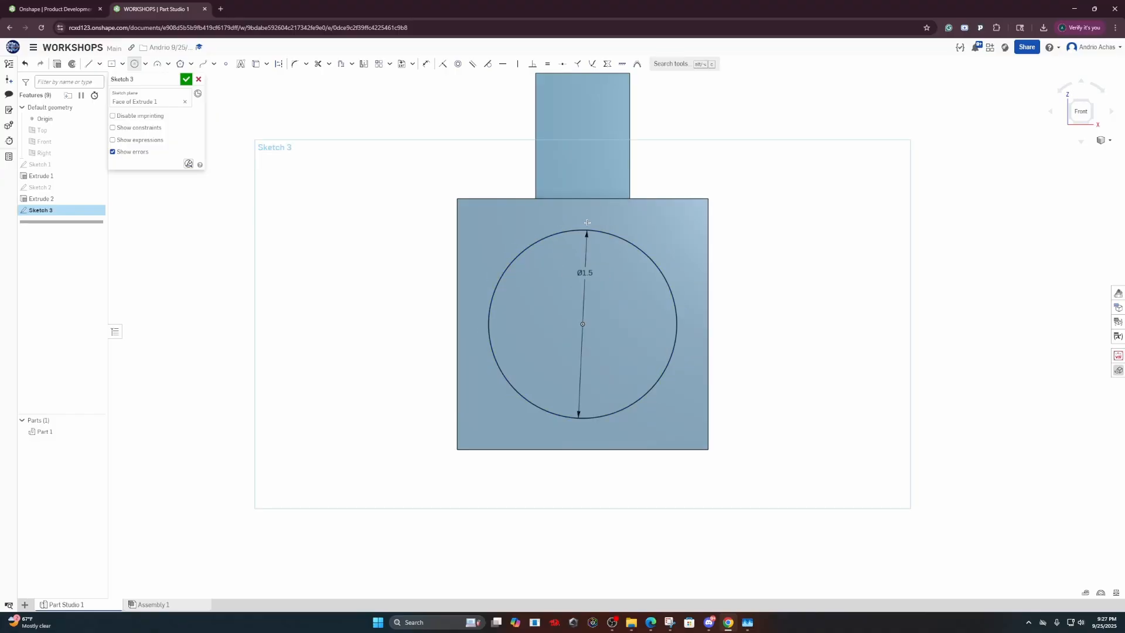
Extrude the front-face circle outward 1.25 in as a blind extrude added to the cube, and accept it
mouse_move(741, 412)
right_down()
mouse_move(648, 462)
mouse_move(688, 449)
right_up()
key(shift+e)
click(179, 153)
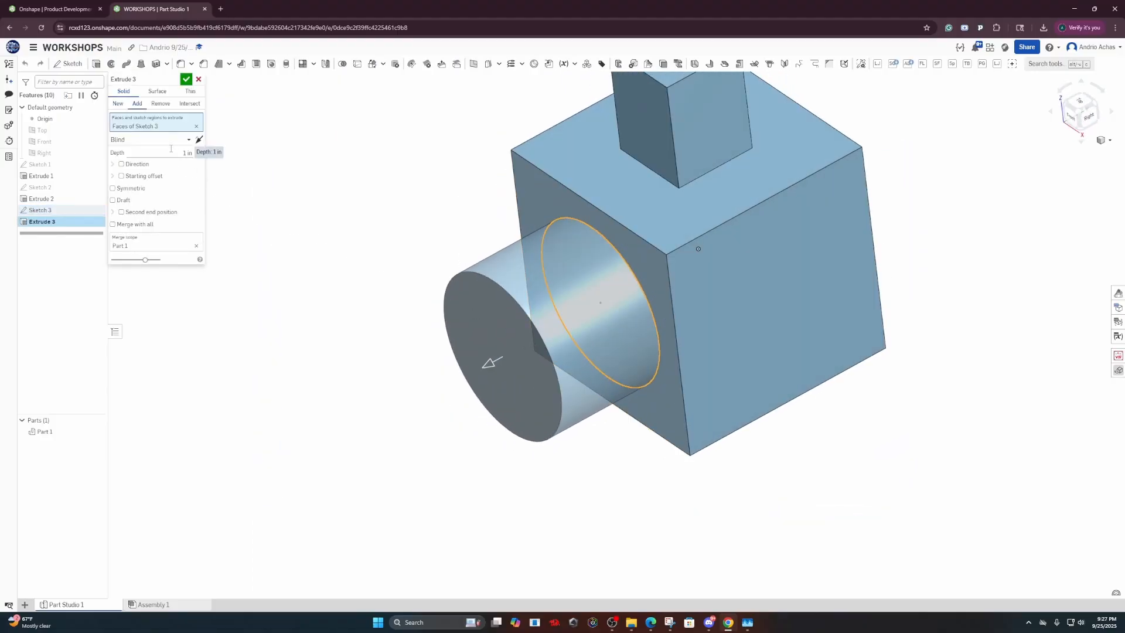
text(1.25)
key(Return)
click(186, 80)
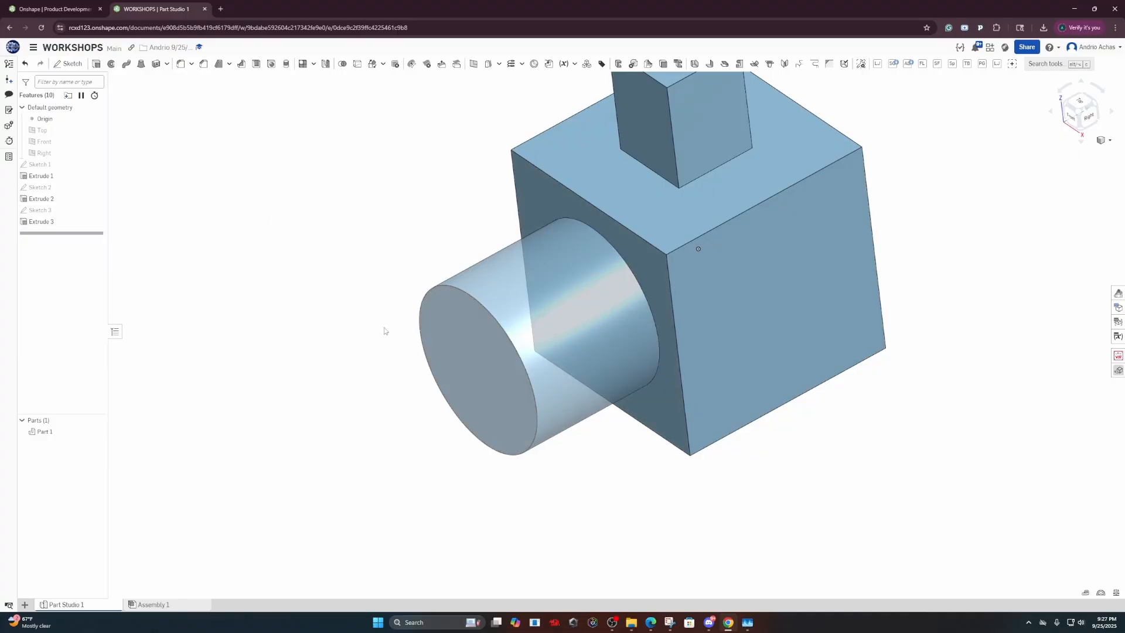
Examine the new cylinder on the cube from angled views and squarely from the front
right_drag(384, 327, 518, 275)
scroll(346, 302, down, 4)
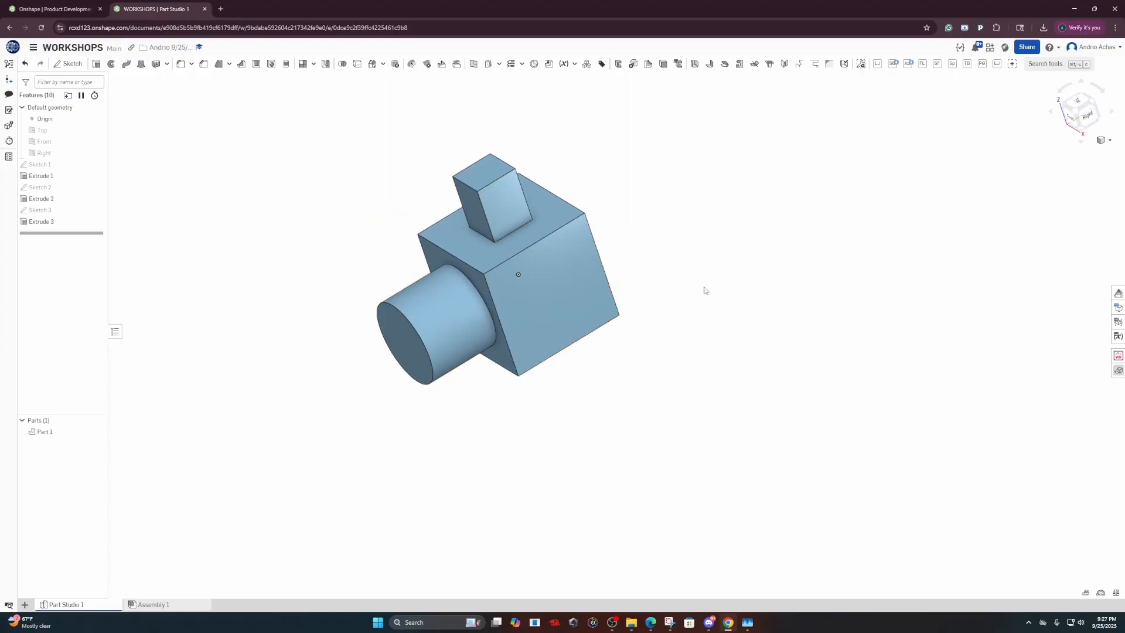
right_drag(705, 290, 819, 231)
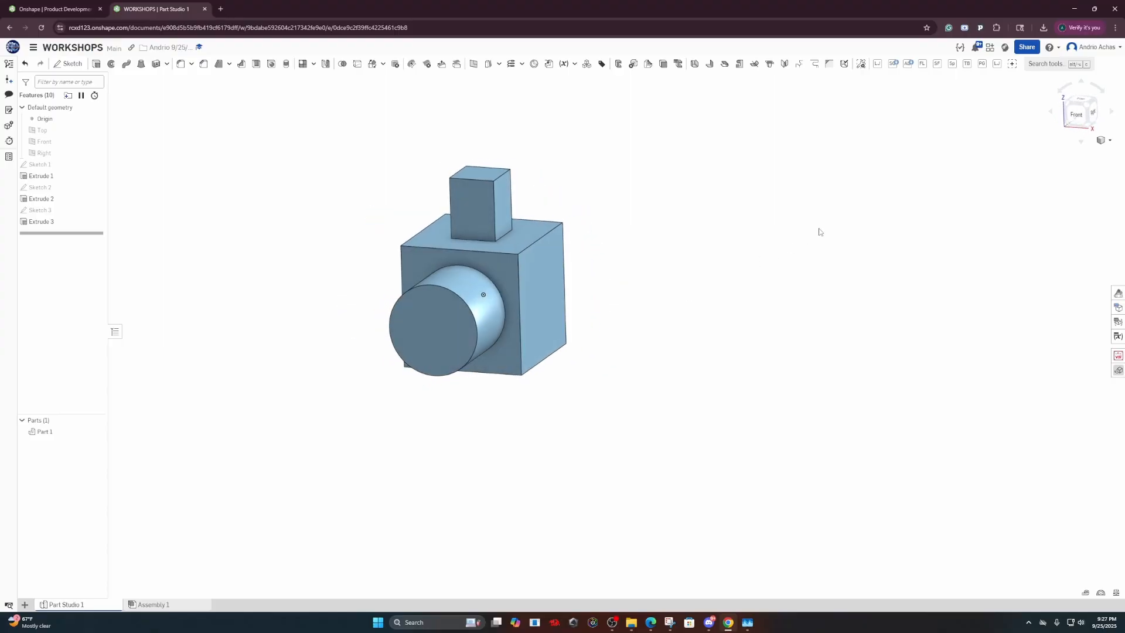
click(1080, 117)
middle_drag(733, 446, 627, 385)
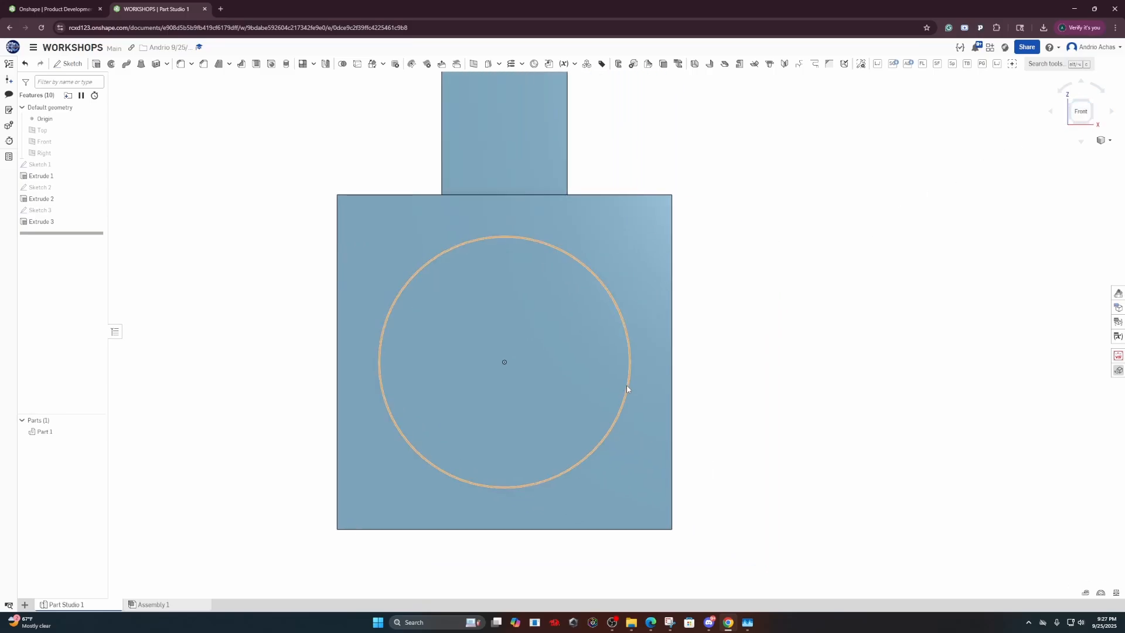
click(627, 385)
right_drag(561, 315, 532, 332)
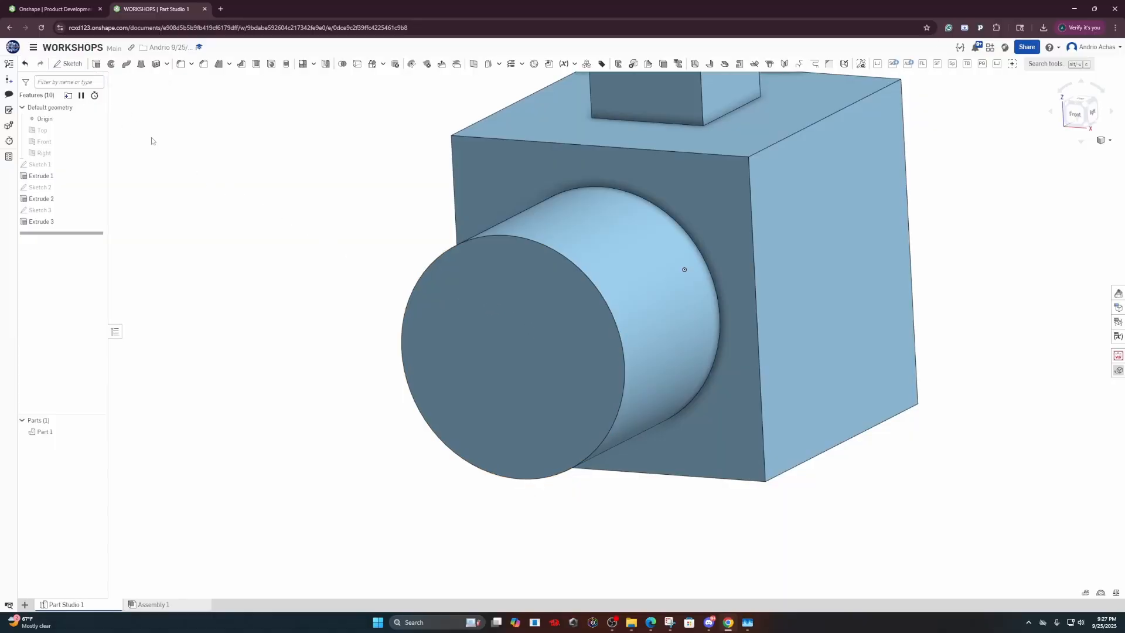
scroll(326, 262, down, 3)
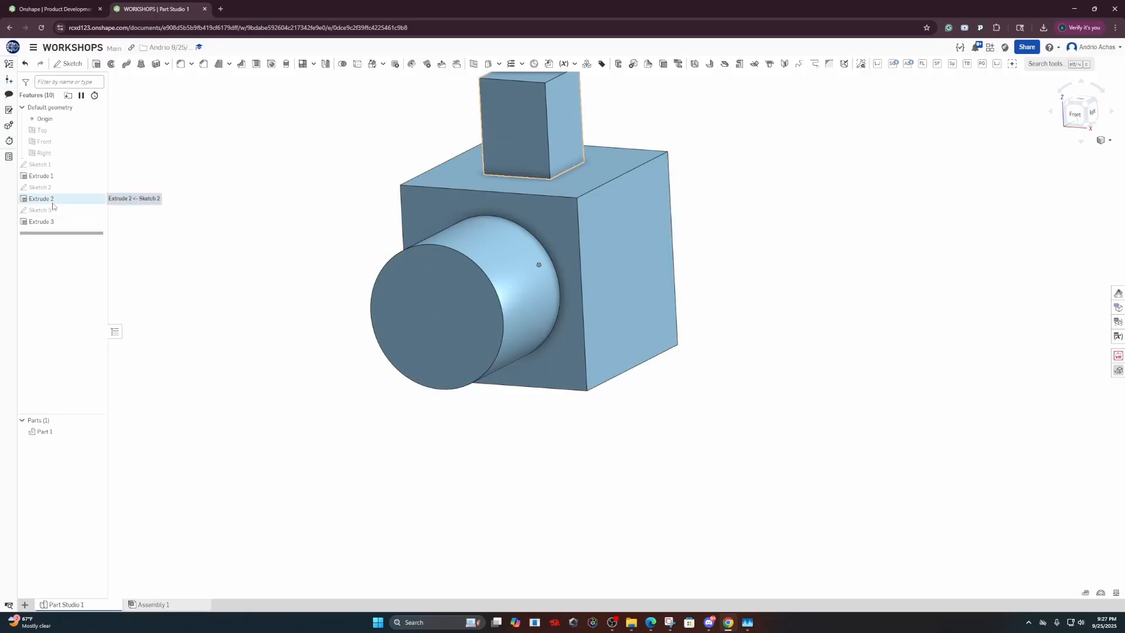
Start a sketch on the cylinder's front end face and view it squarely
click(58, 65)
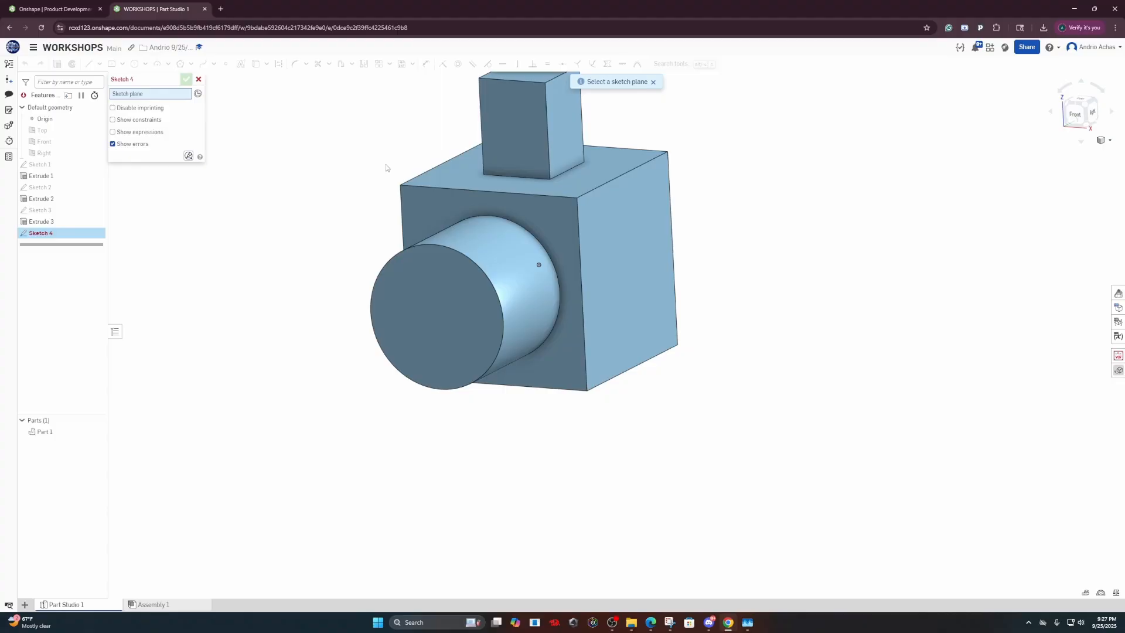
click(434, 302)
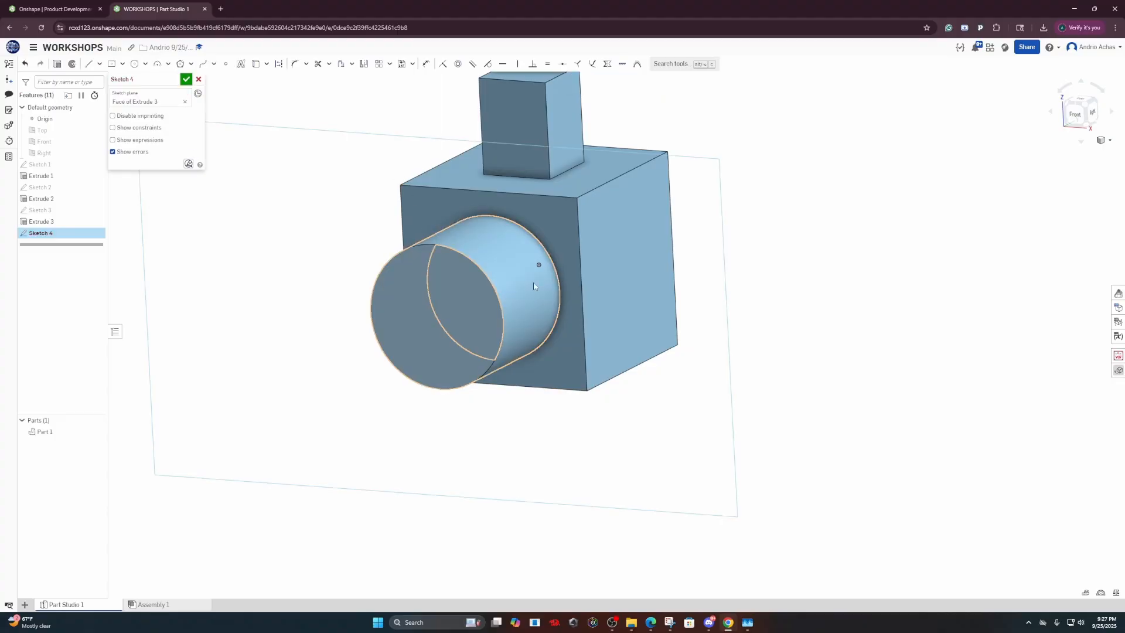
click(1079, 117)
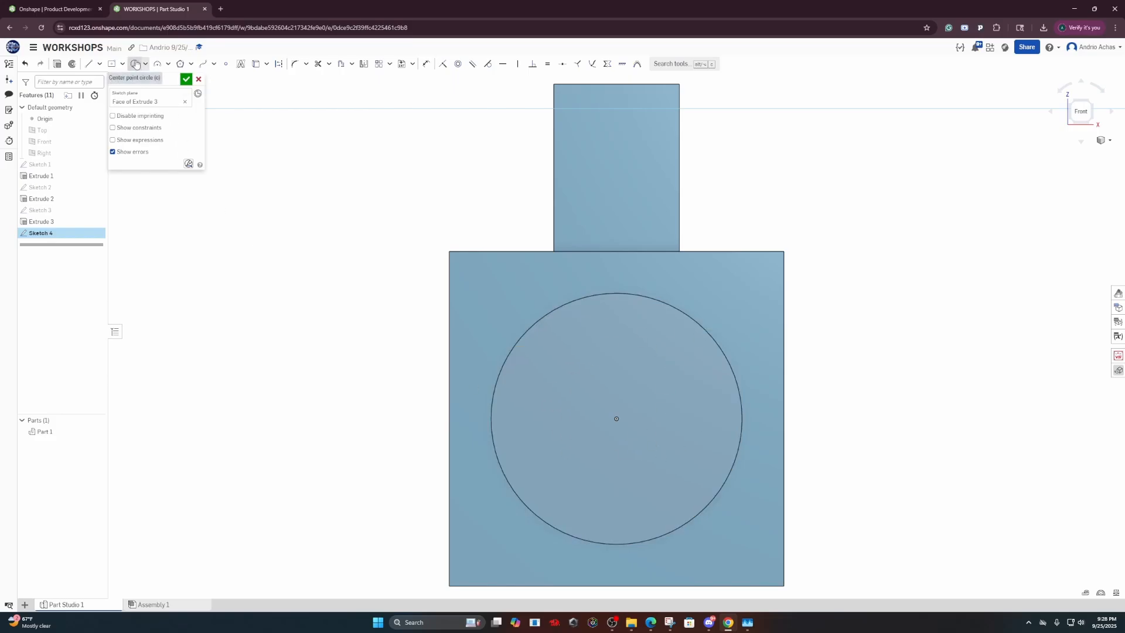
Draw a circle of about 0.95 in diameter centred on the cylinder's end face
click(135, 64)
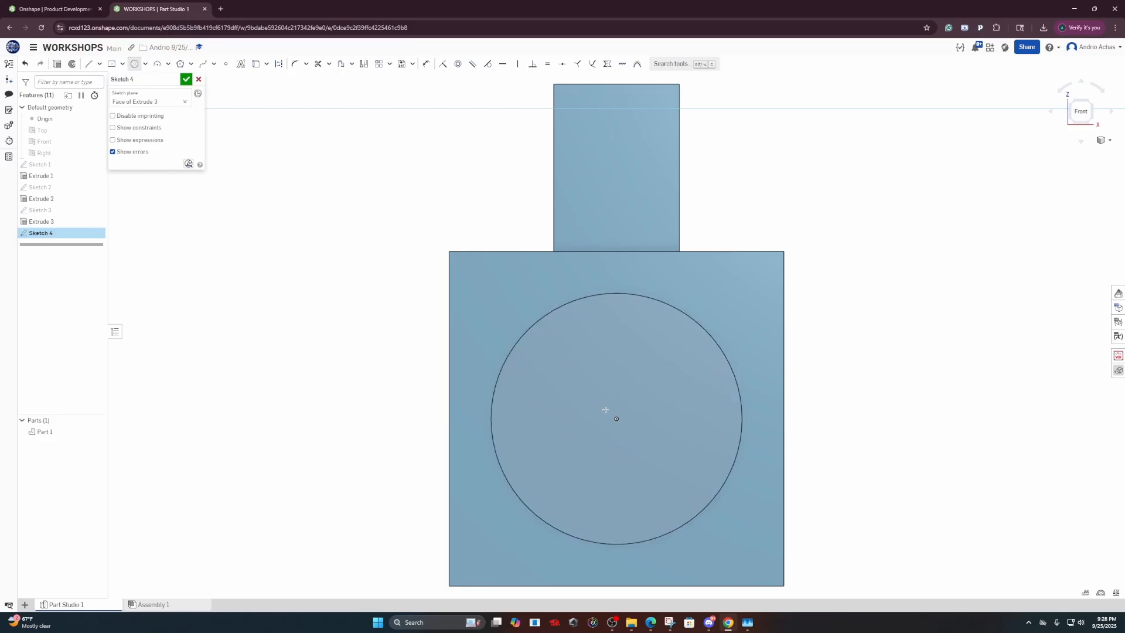
click(616, 418)
key(Escape)
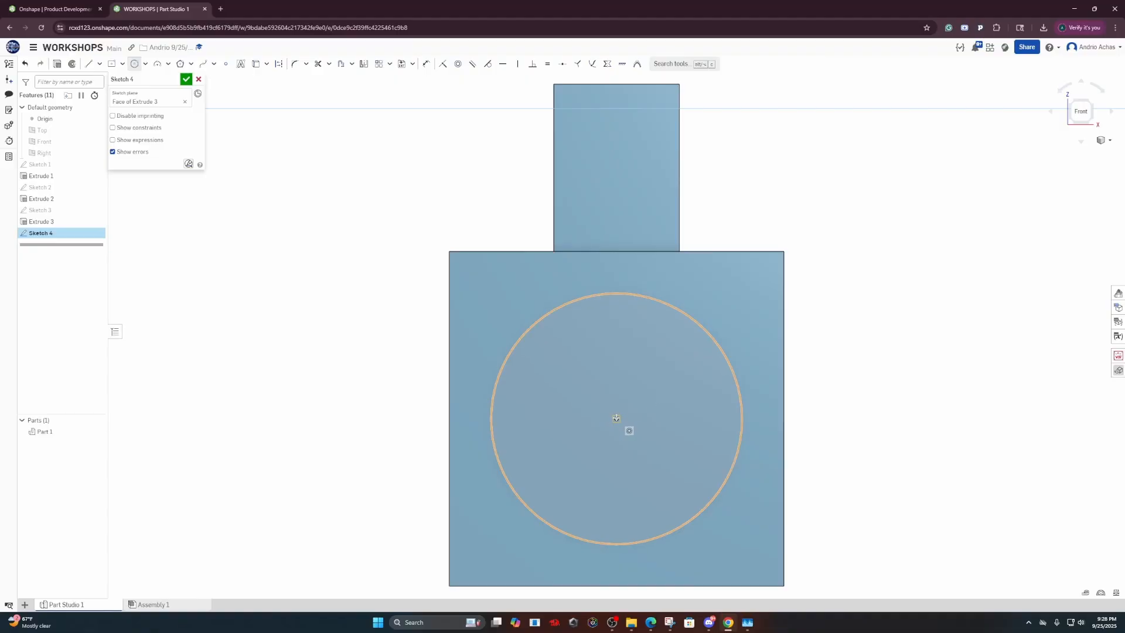
scroll(616, 417, down, 3)
scroll(615, 418, up, 6)
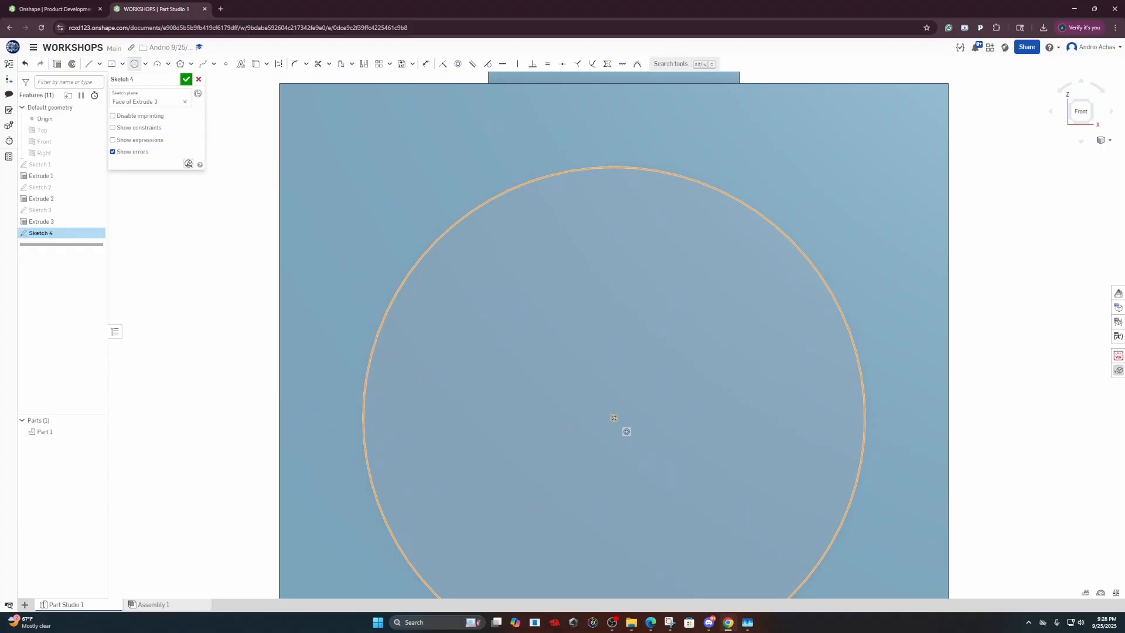
scroll(614, 418, up, 2)
scroll(615, 419, down, 5)
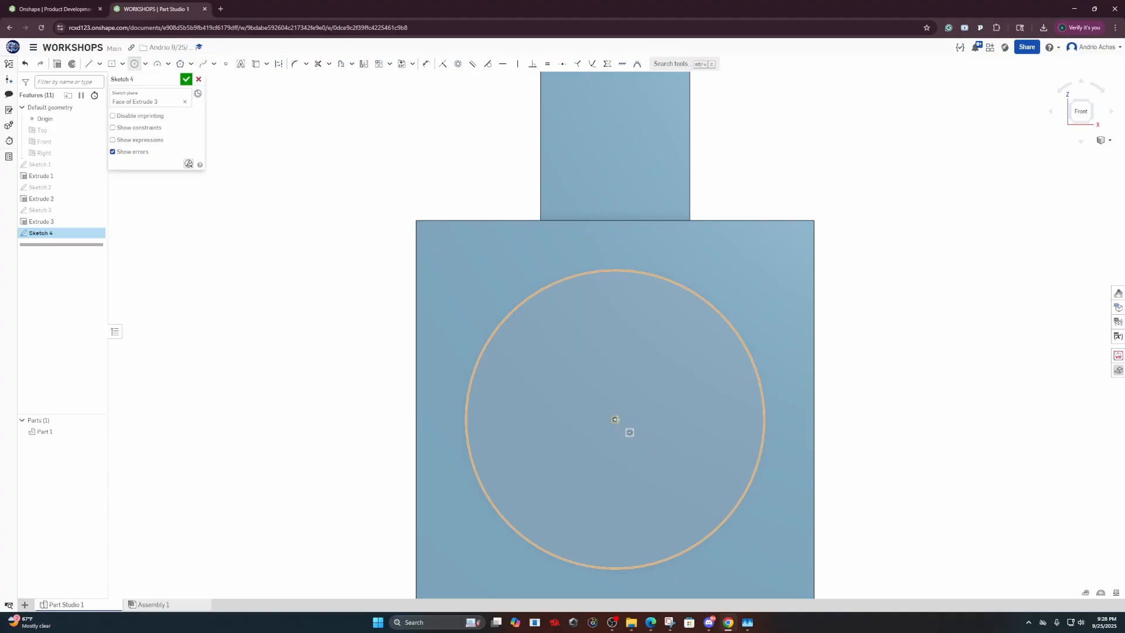
click(615, 419)
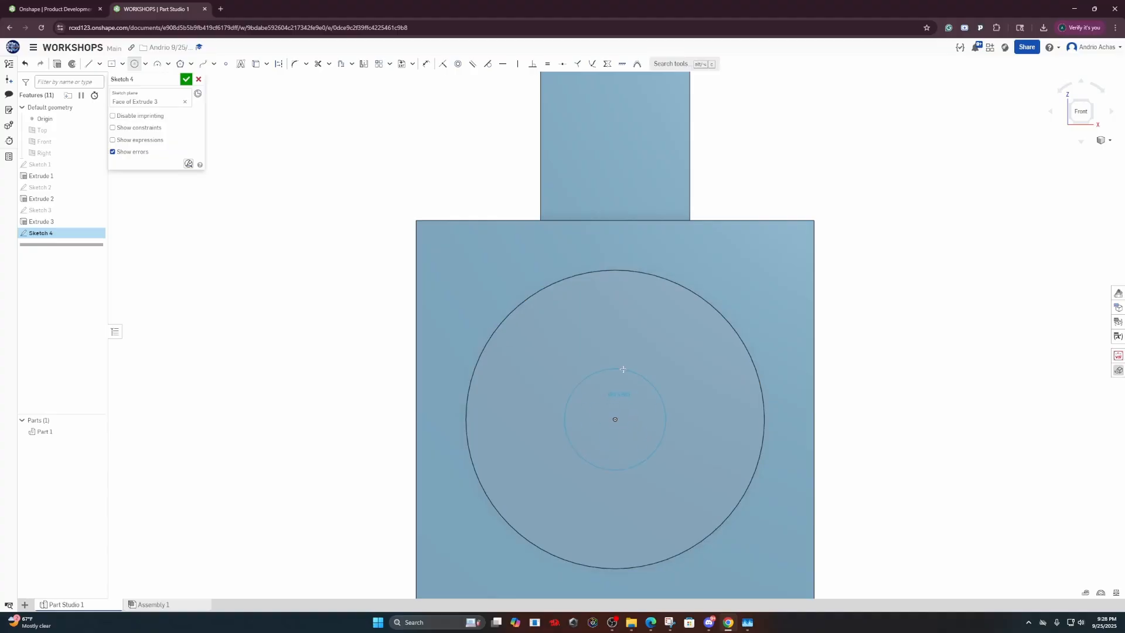
click(628, 326)
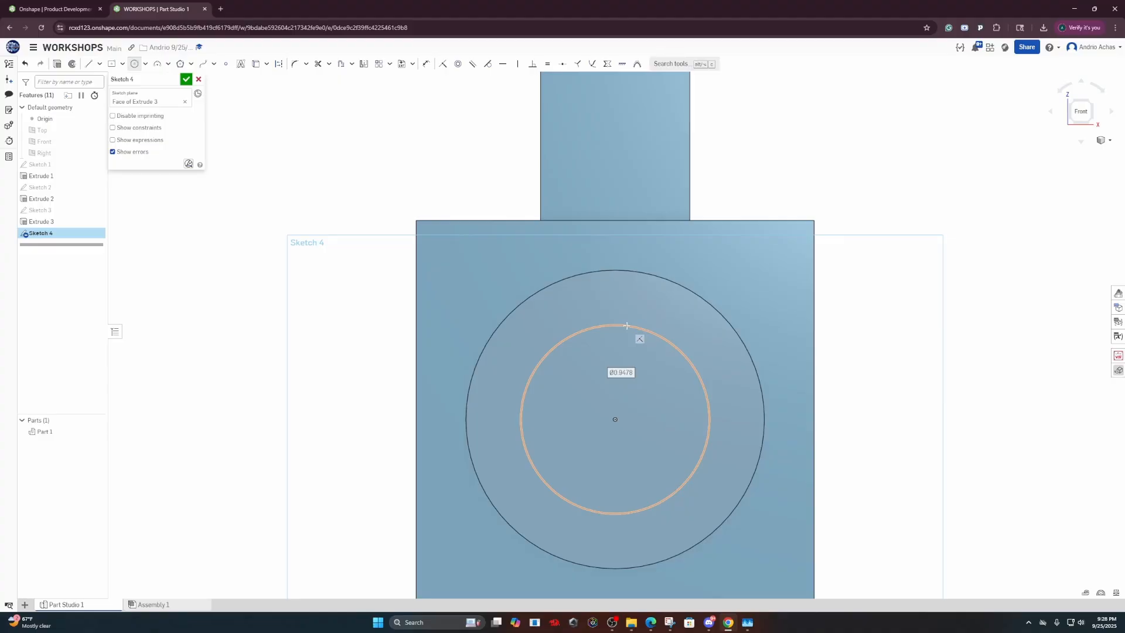
key(Escape)
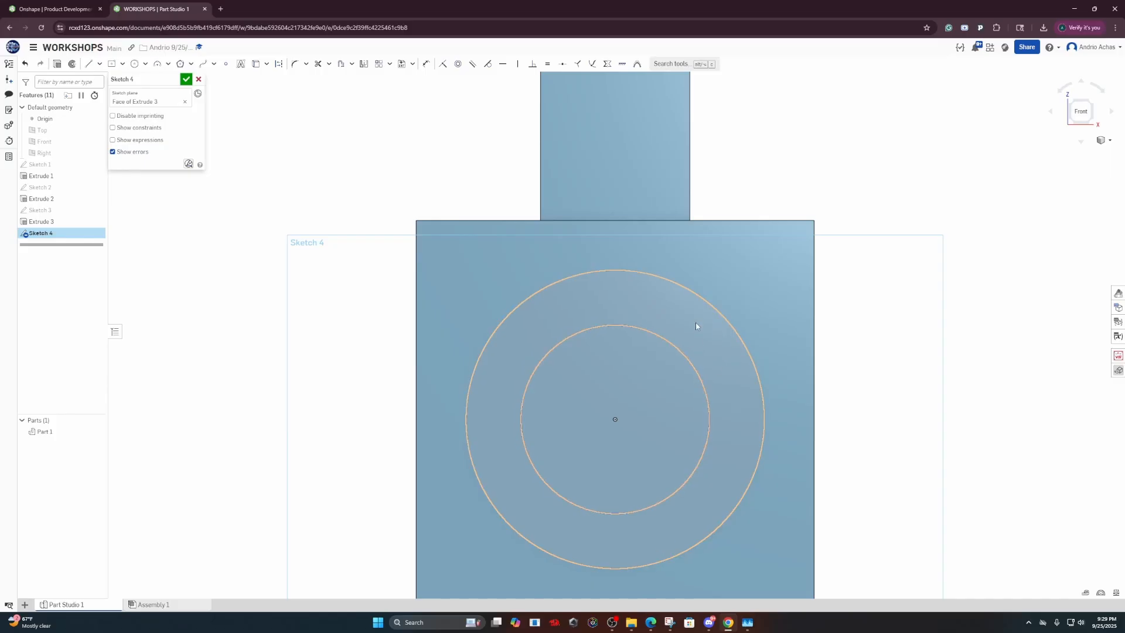
Dimension the gap between the inner circle and the cylinder's outer edge to 0.25 in
click(428, 64)
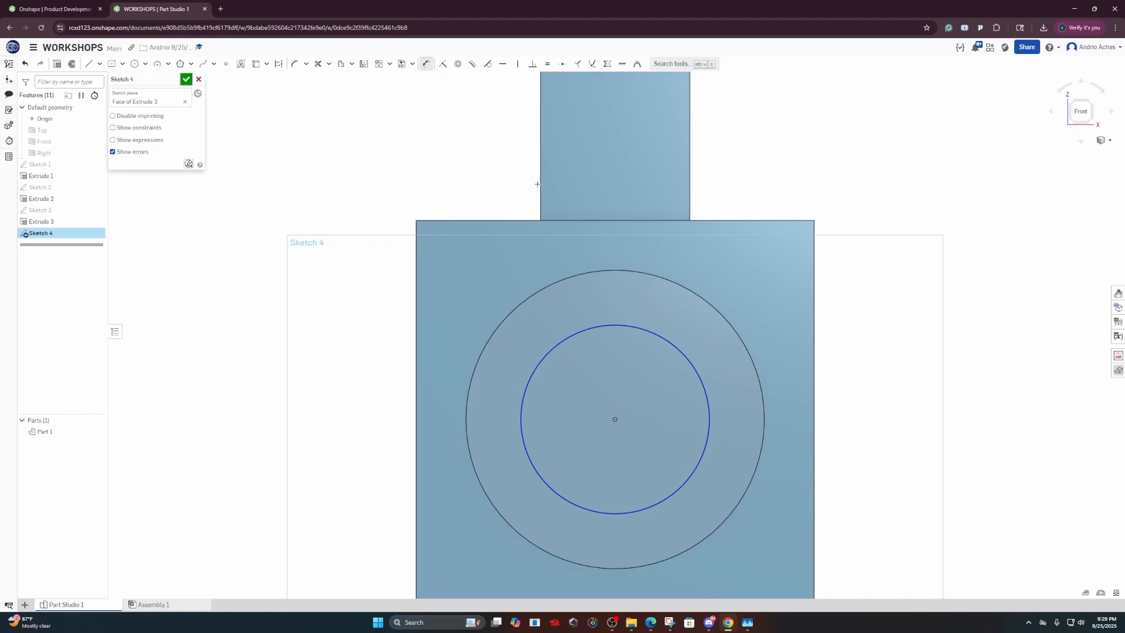
click(657, 335)
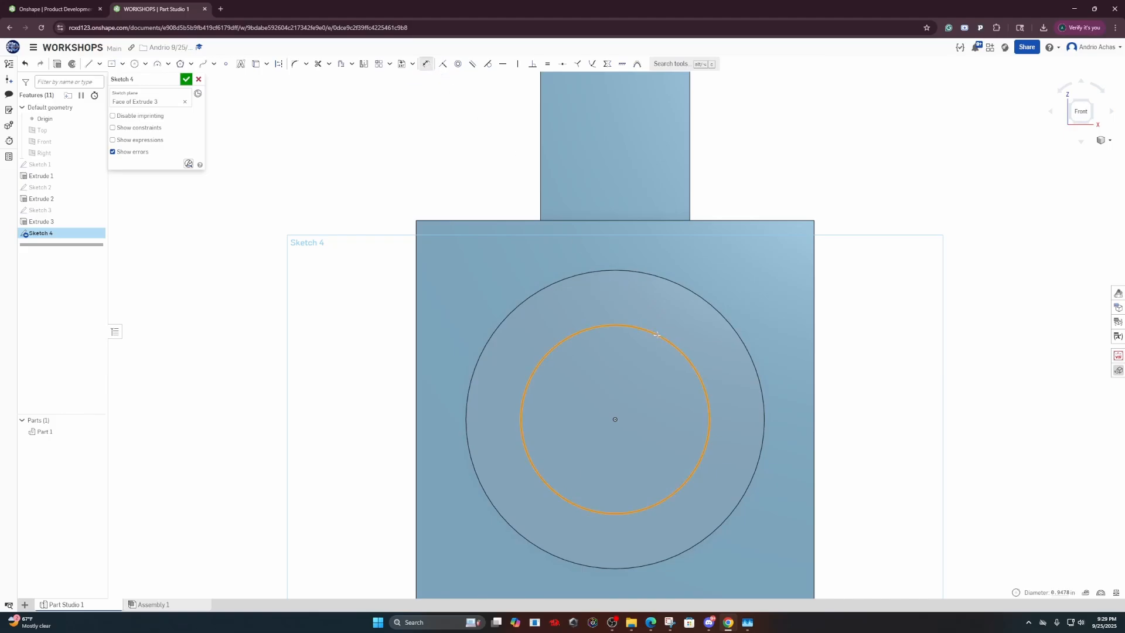
click(728, 321)
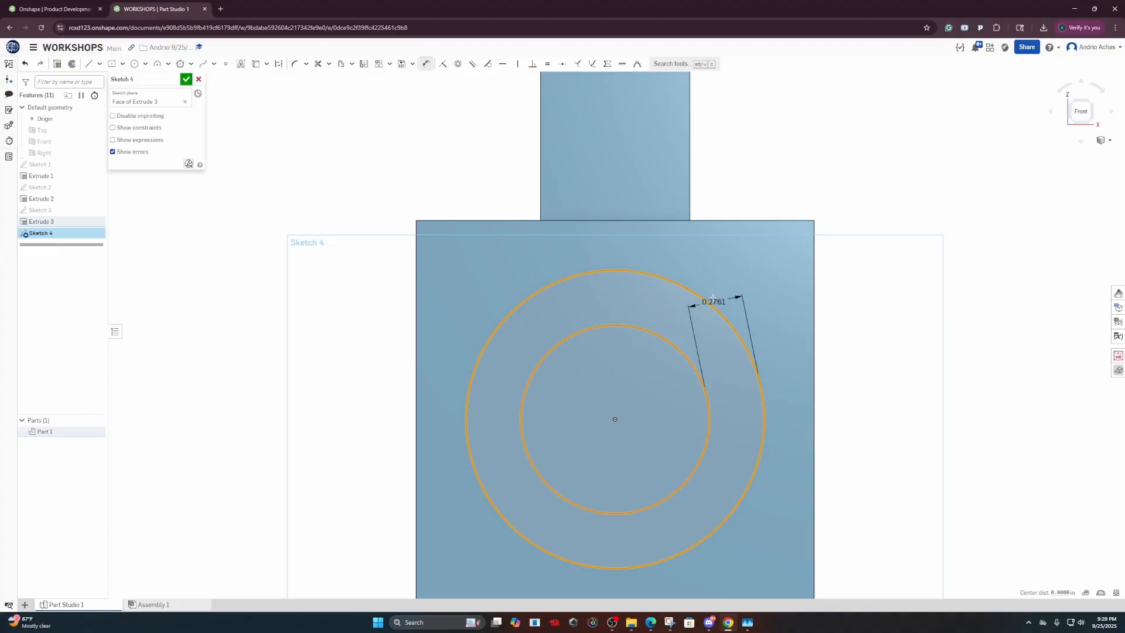
click(714, 258)
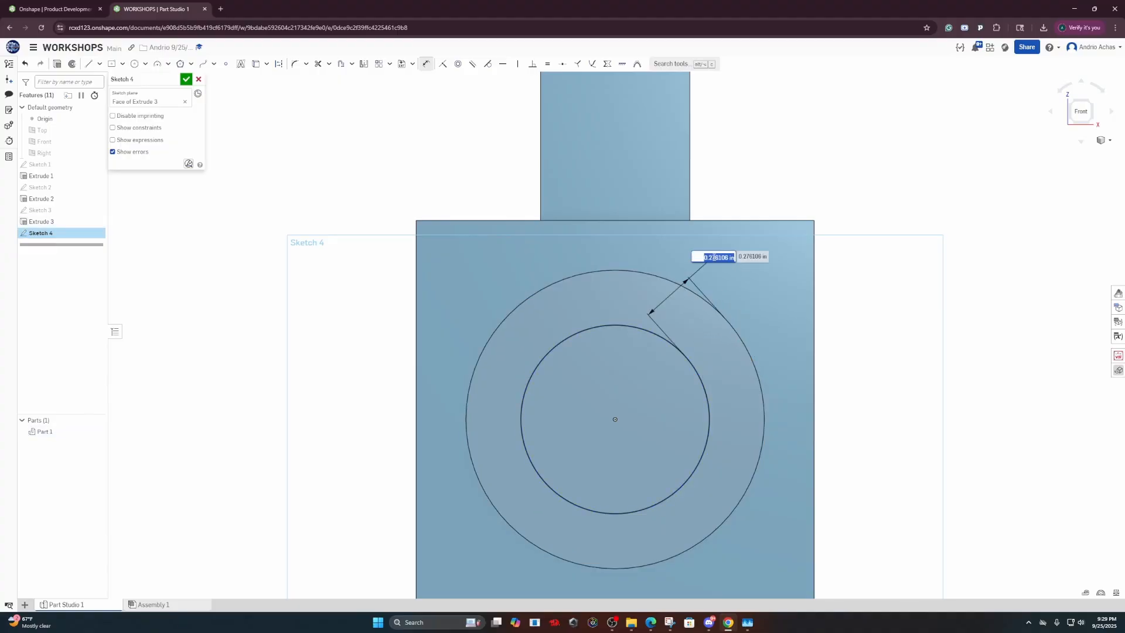
text(25)
key(Return)
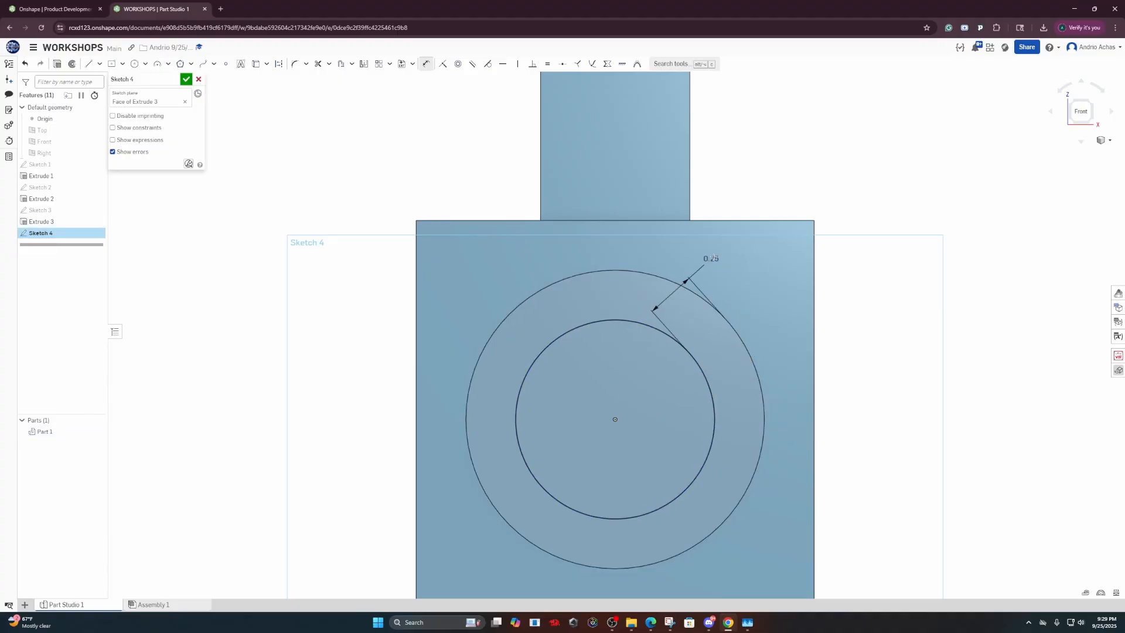
Reposition the 0.25 dimension so its label sits between the inner circle and the cylinder's outer edge
scroll(713, 256, up, 3)
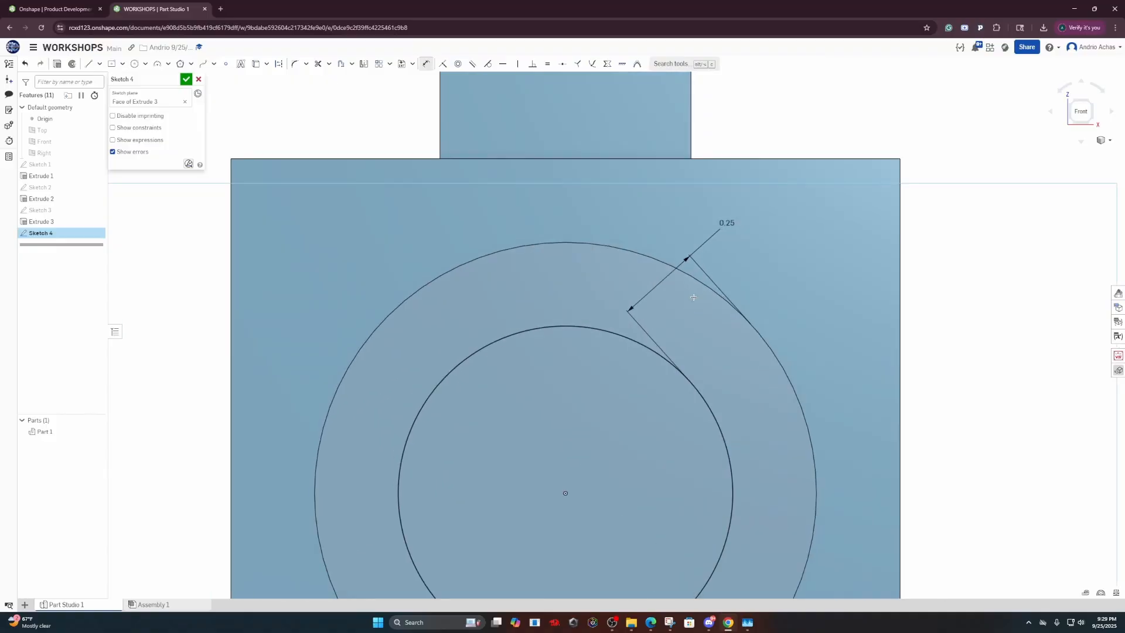
drag(724, 237, 726, 361)
scroll(719, 374, down, 2)
scroll(719, 374, up, 3)
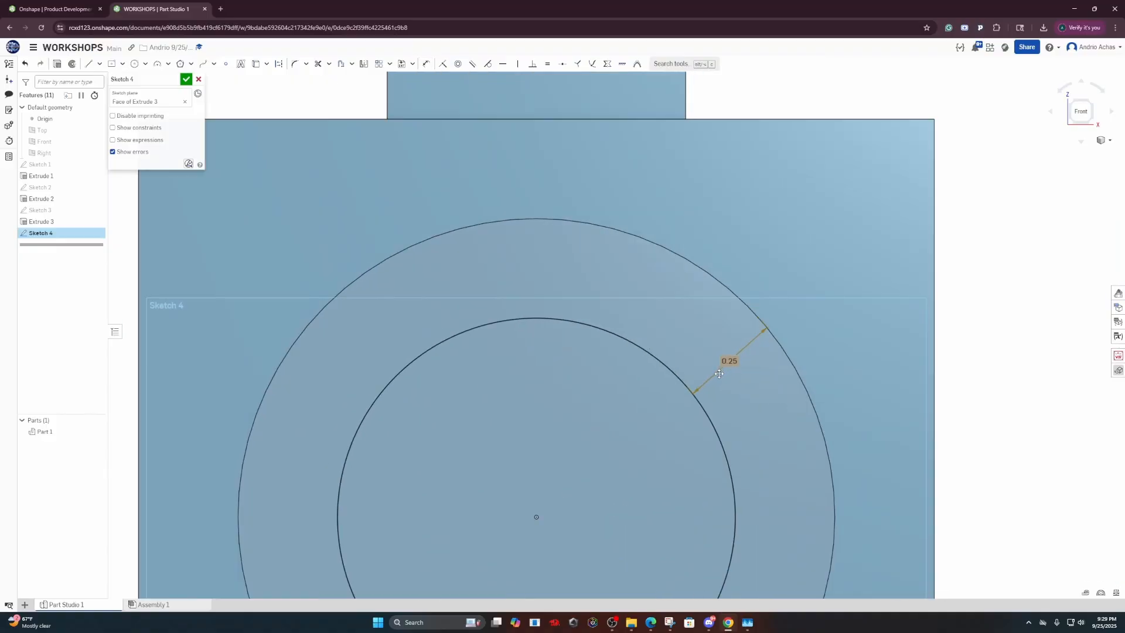
scroll(740, 348, up, 2)
scroll(740, 349, down, 4)
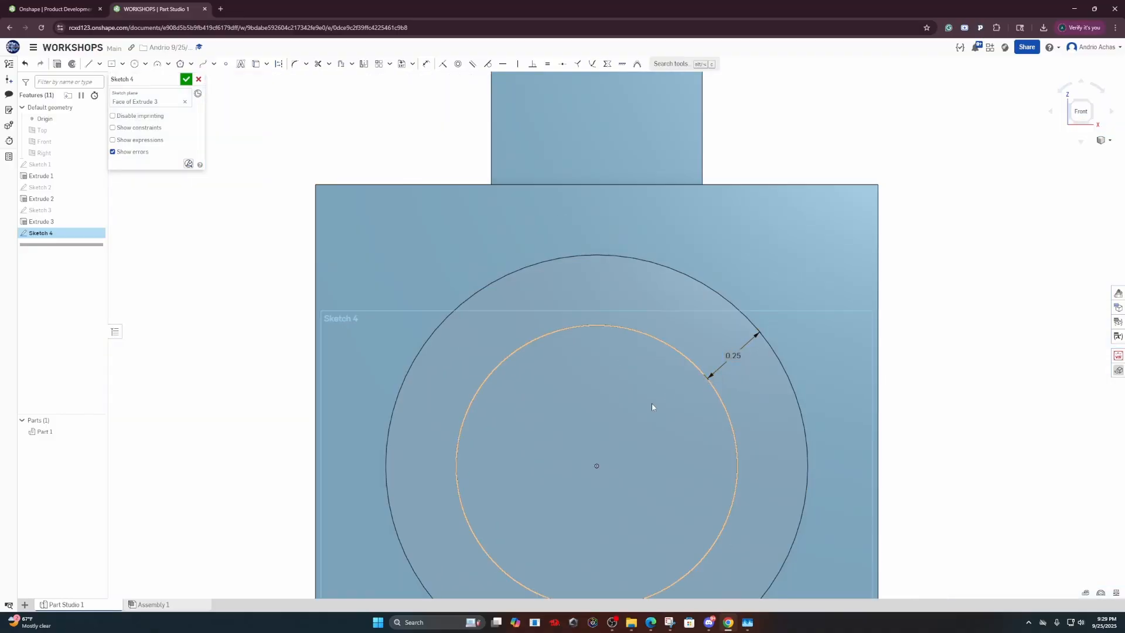
scroll(712, 414, down, 4)
scroll(712, 417, up, 3)
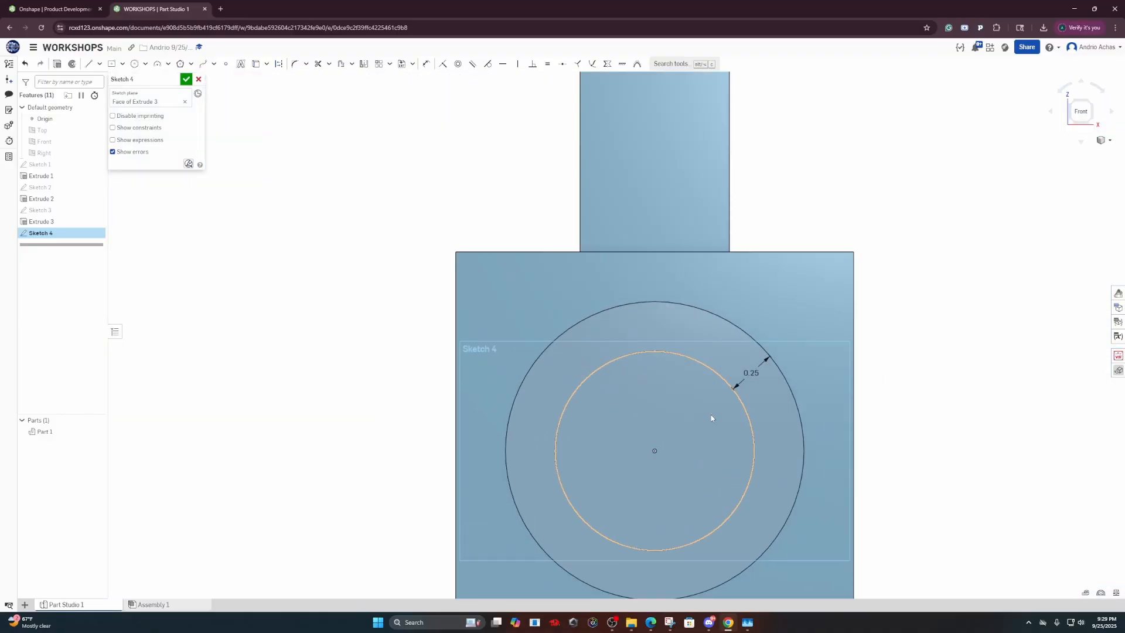
Extrude the inner circle on the cylinder's end face as a Remove cut into the cylinder
right_drag(740, 420, 722, 433)
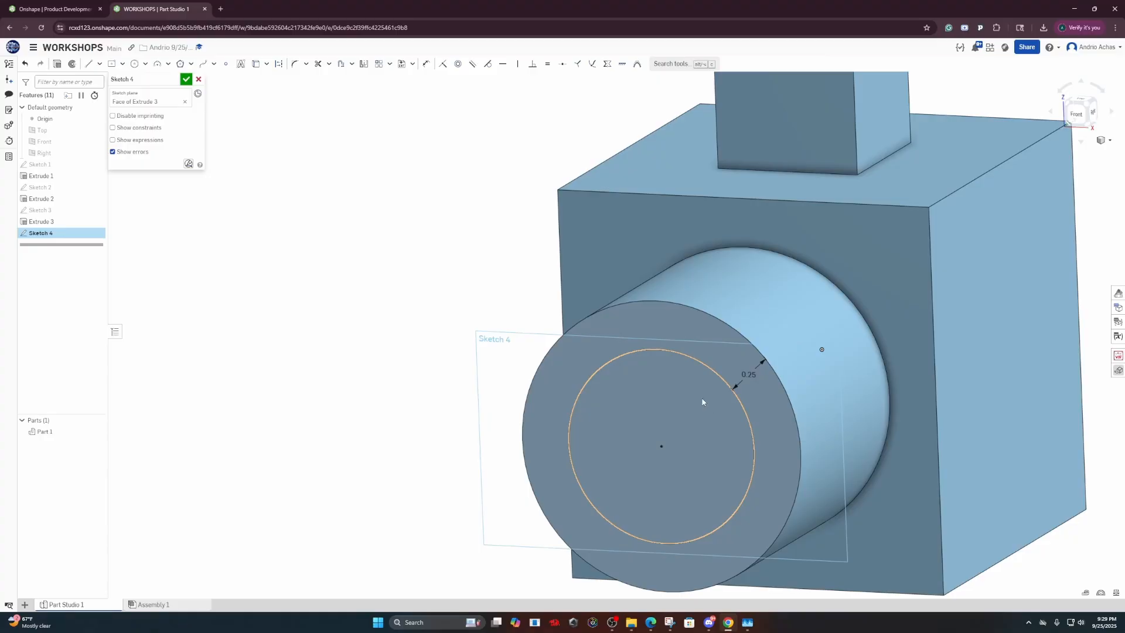
key(shift+e)
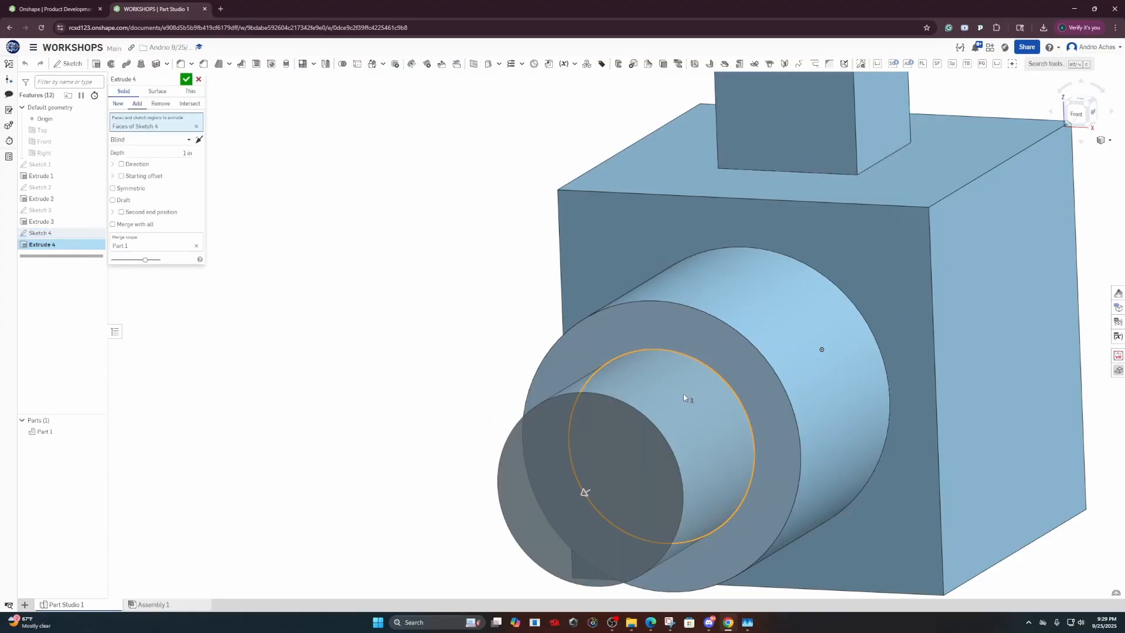
click(161, 104)
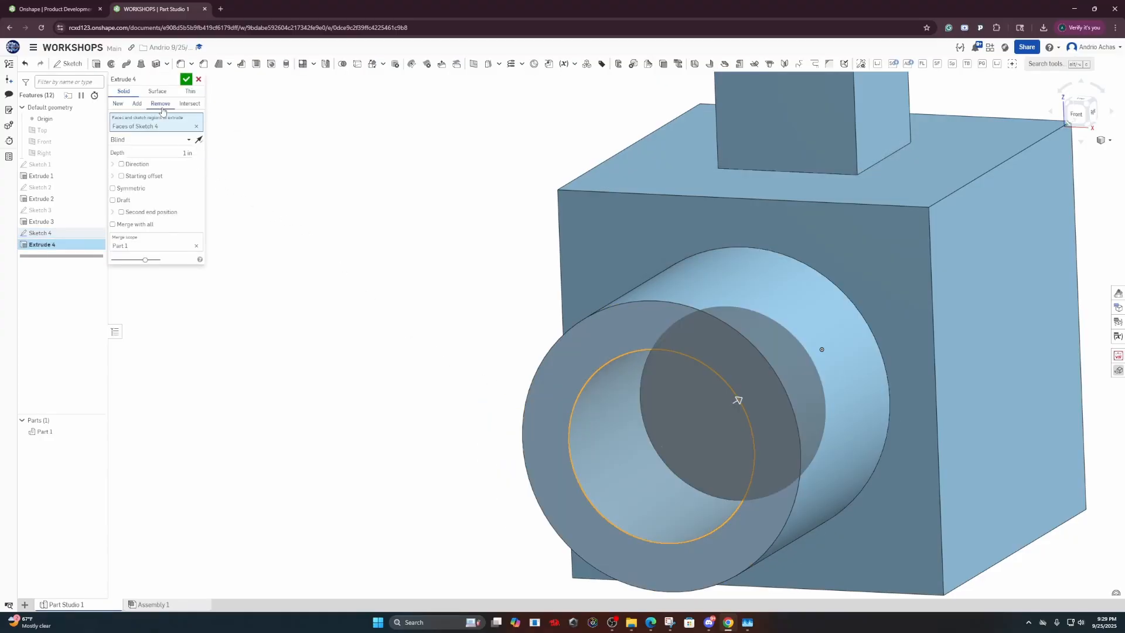
right_drag(482, 410, 441, 382)
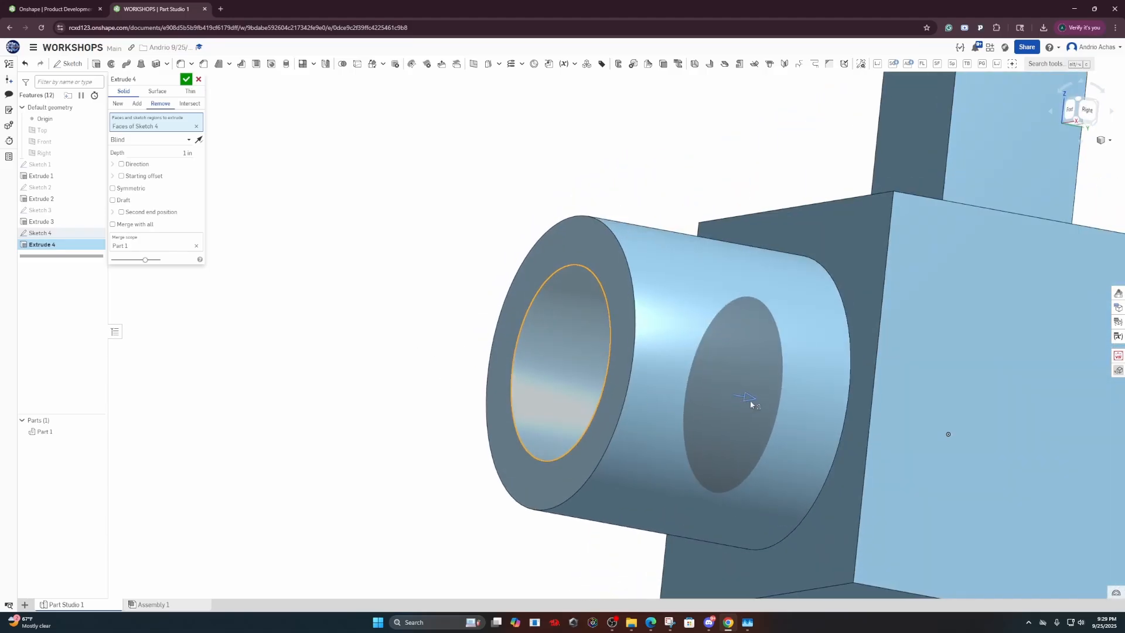
Try pulling the cut outward away from the cylinder and back inward to a depth of 0.25 in
drag(751, 404, 389, 376)
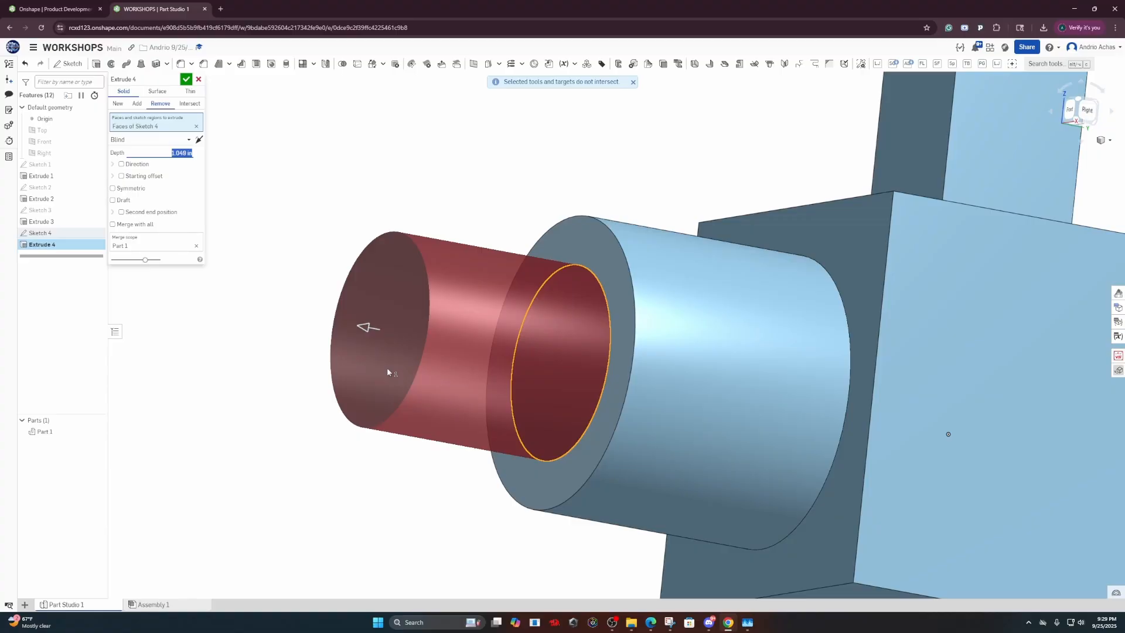
right_drag(386, 368, 505, 291)
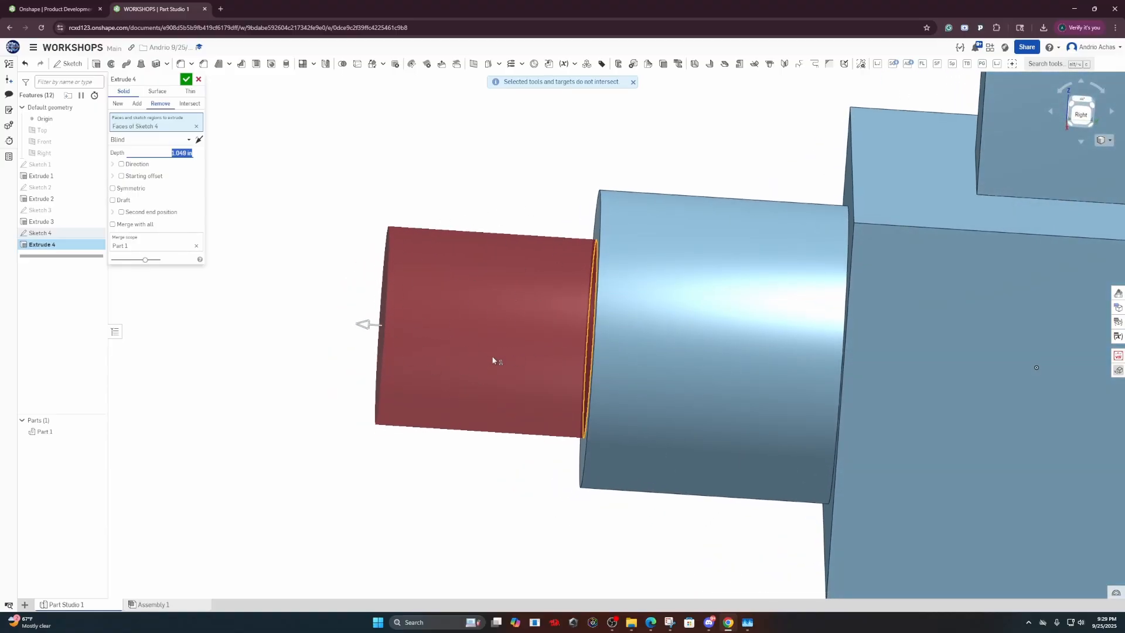
mouse_move(486, 363)
right_down()
mouse_move(512, 344)
mouse_move(501, 355)
right_up()
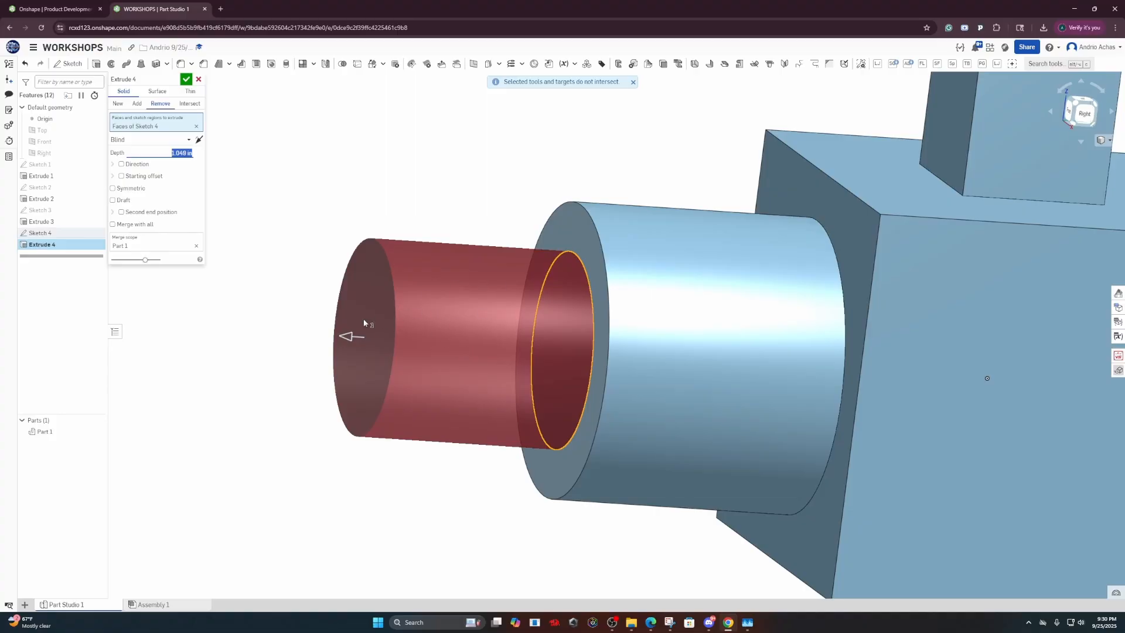
drag(339, 339, 499, 345)
click(199, 140)
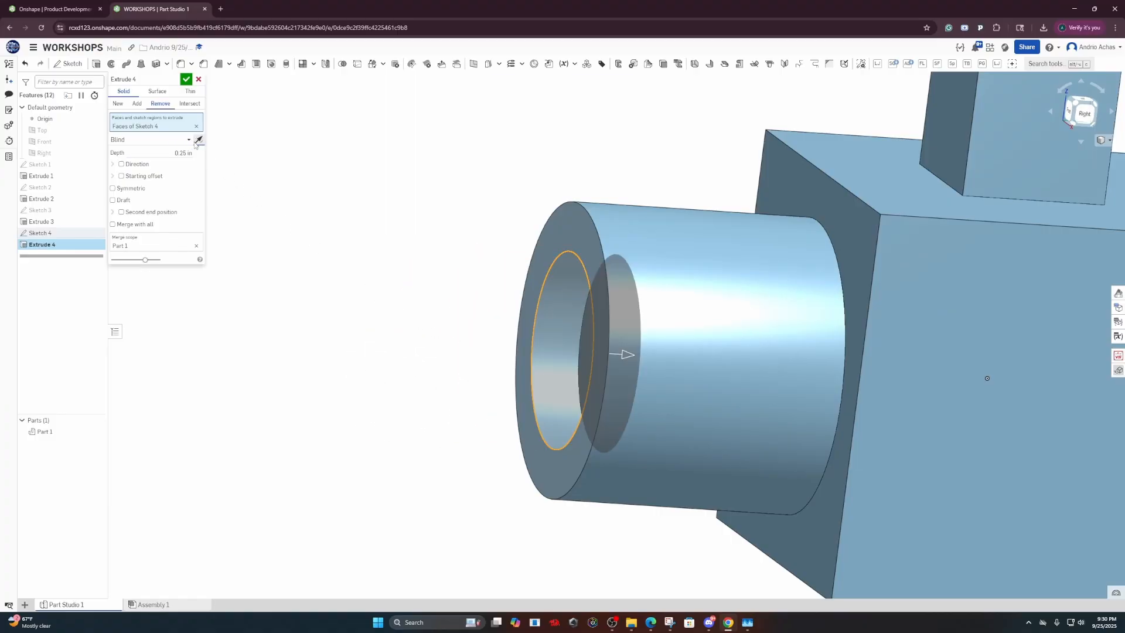
Set the blind cut's depth to 0.5 in and accept the extrude
click(171, 155)
text(0.5)
key(Return)
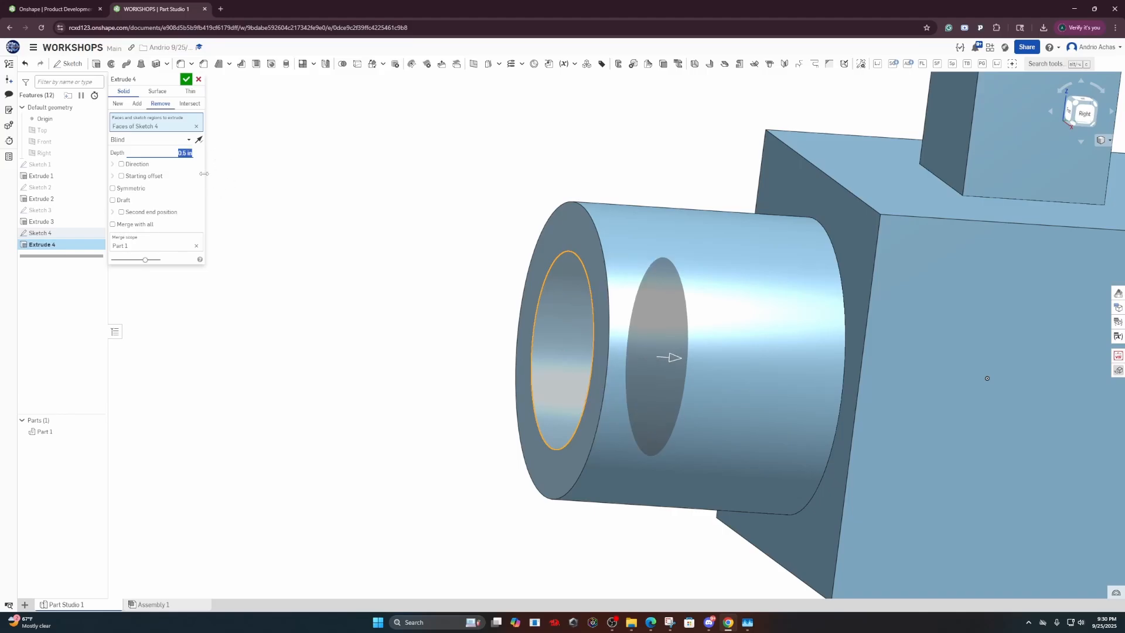
click(186, 79)
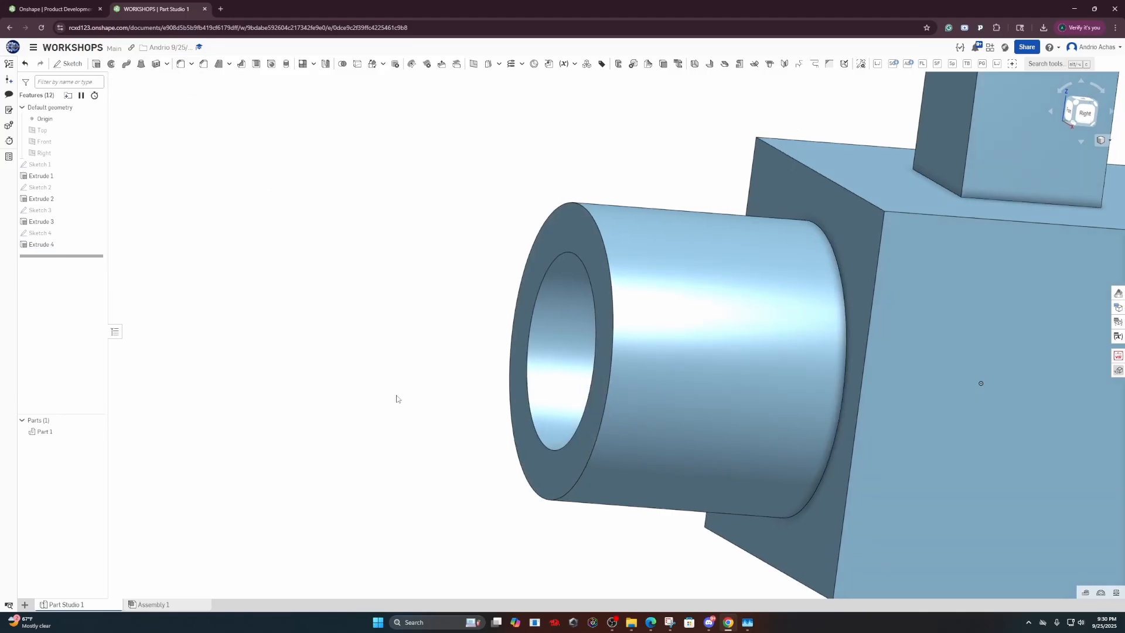
right_drag(396, 399, 482, 378)
scroll(433, 412, down, 4)
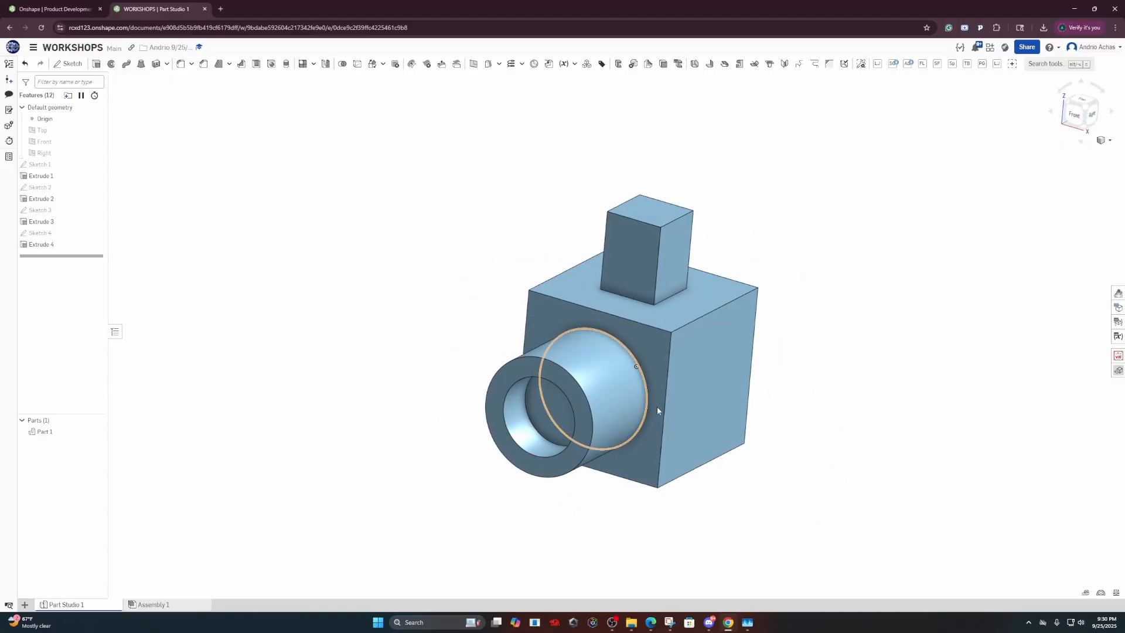
middle_drag(765, 392, 555, 432)
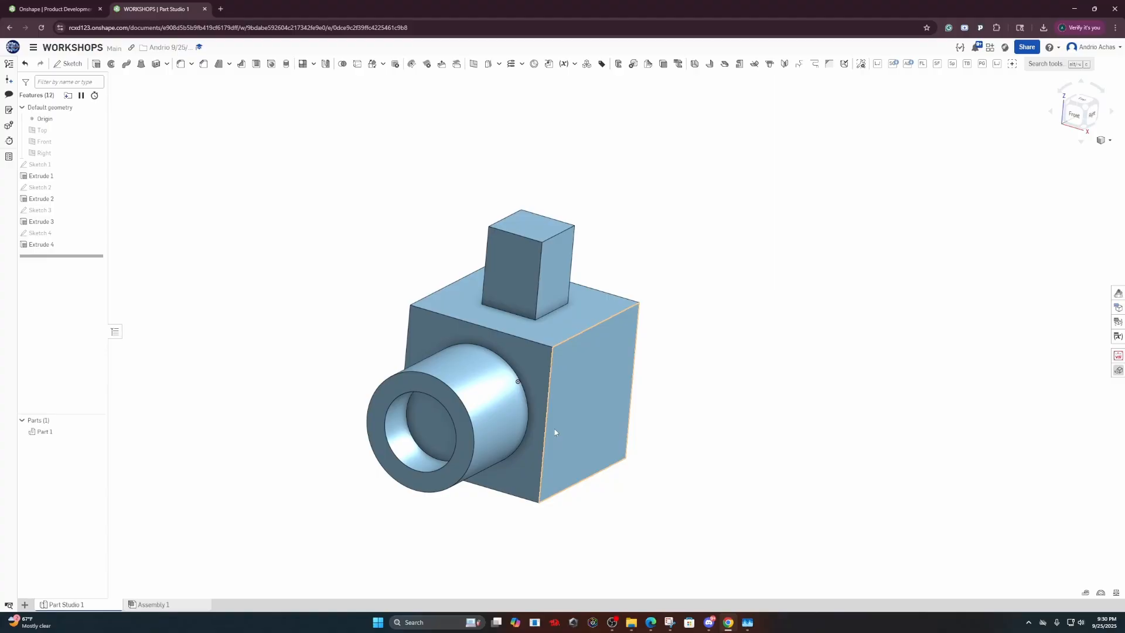
right_drag(555, 432, 528, 431)
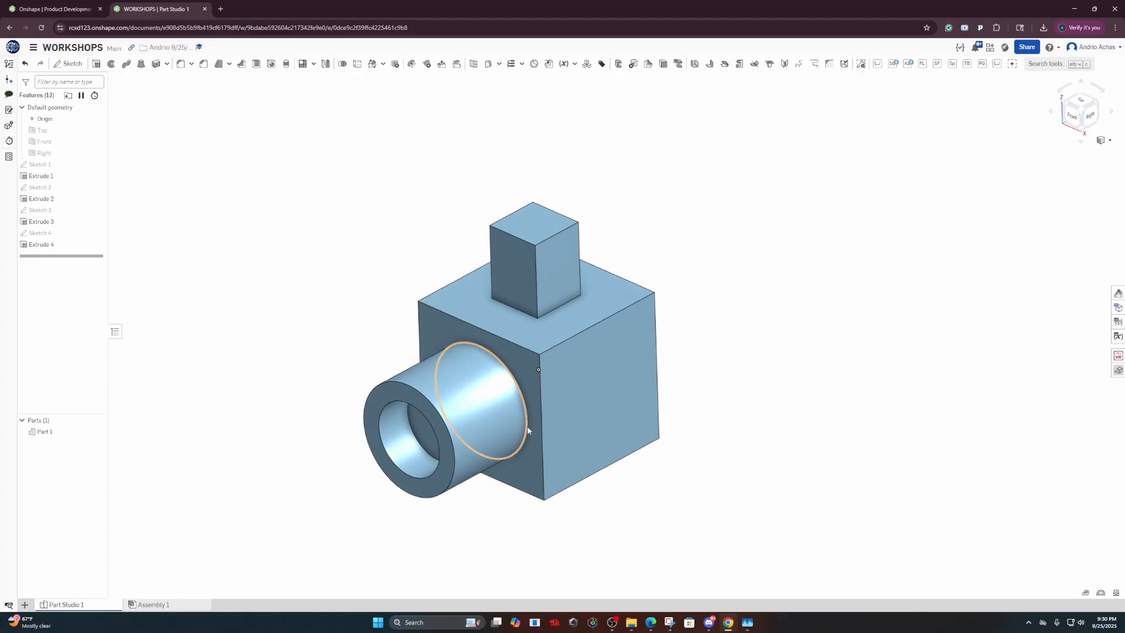
click(313, 63)
click(315, 95)
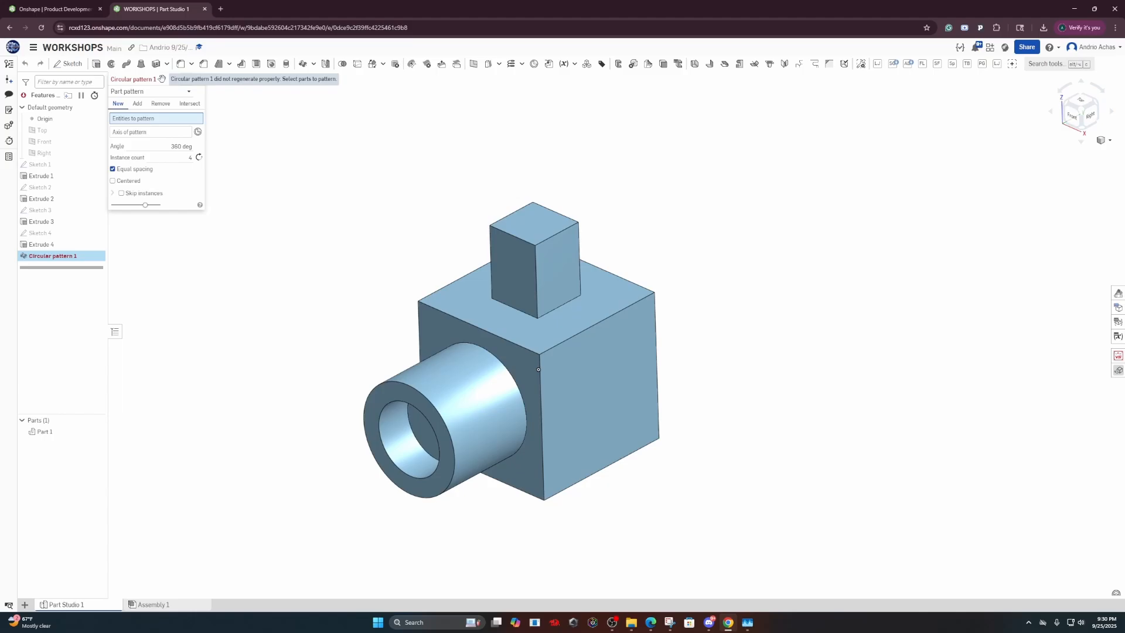
click(147, 134)
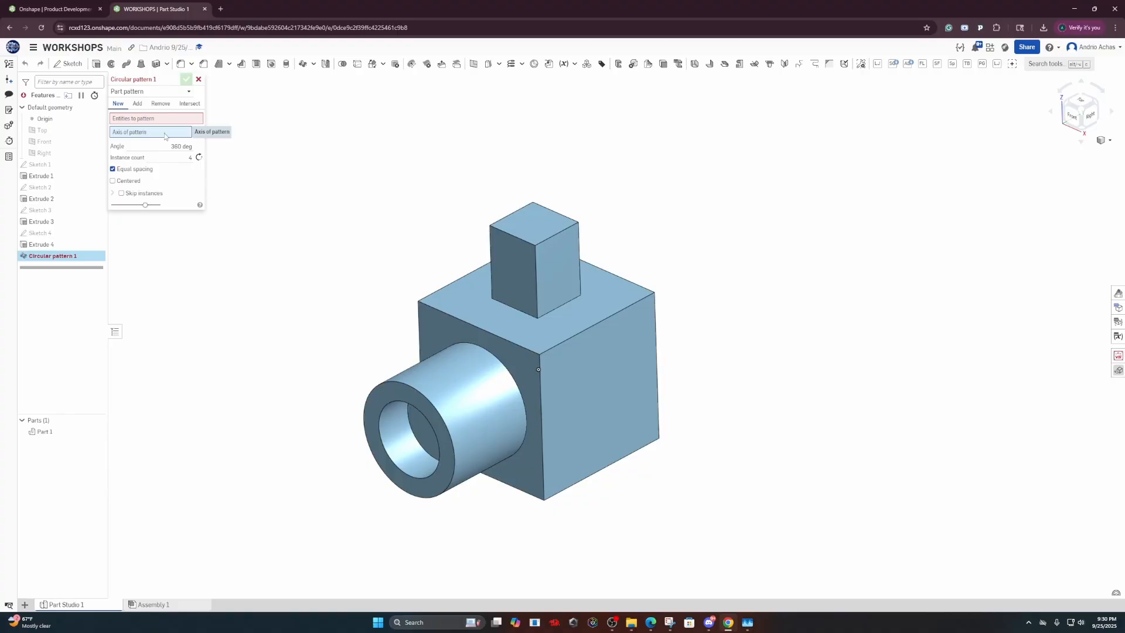
right_drag(470, 355, 487, 398)
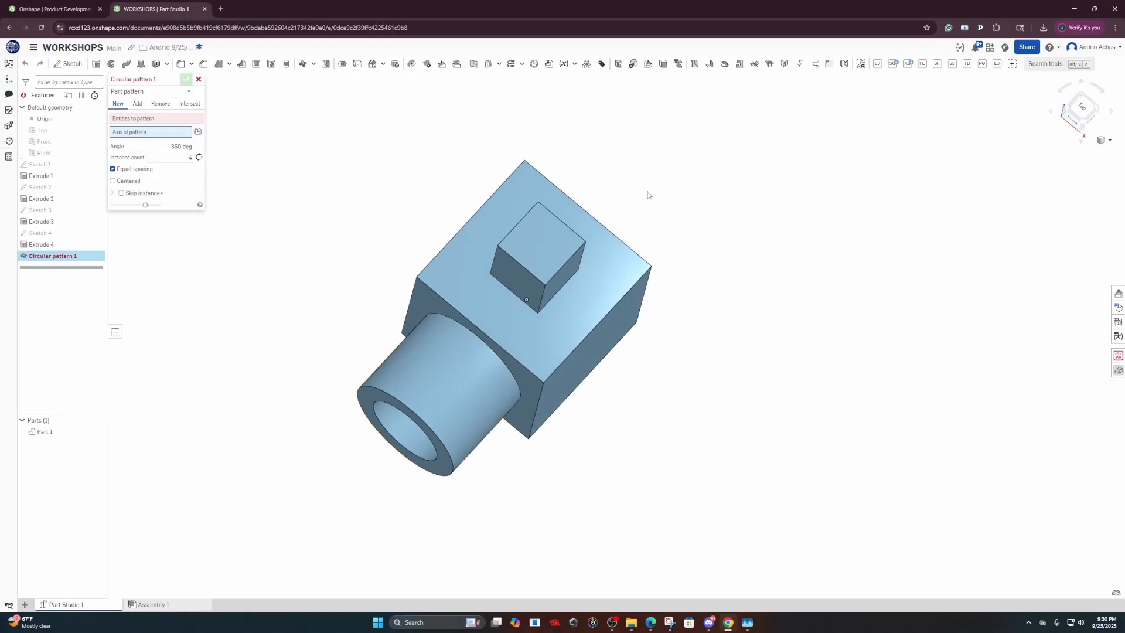
click(1087, 111)
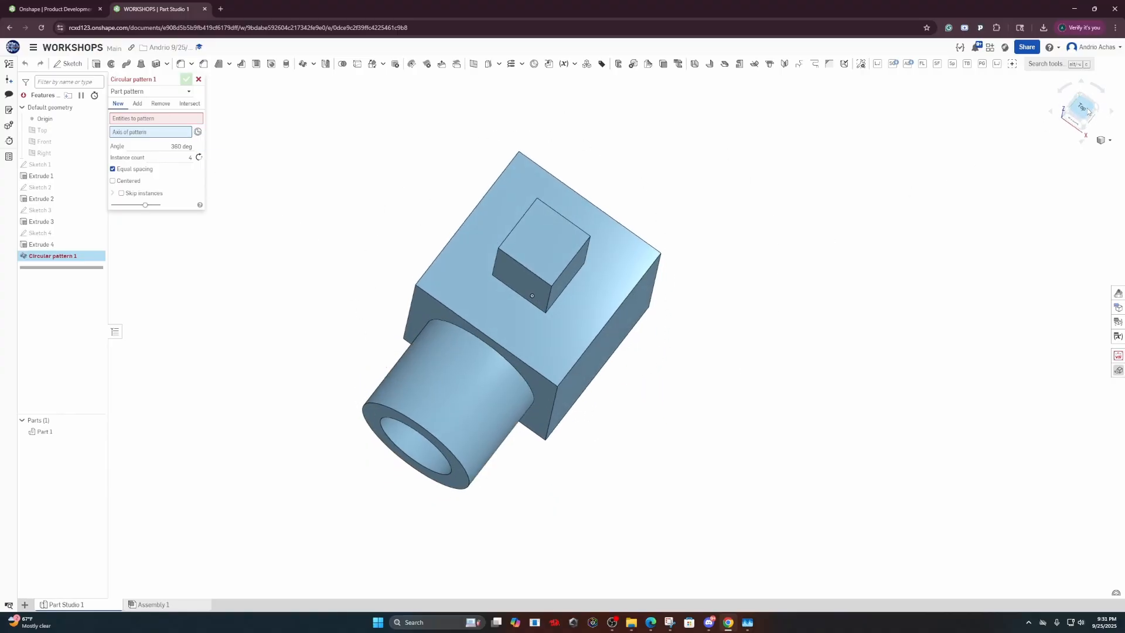
scroll(709, 262, down, 3)
scroll(710, 264, up, 3)
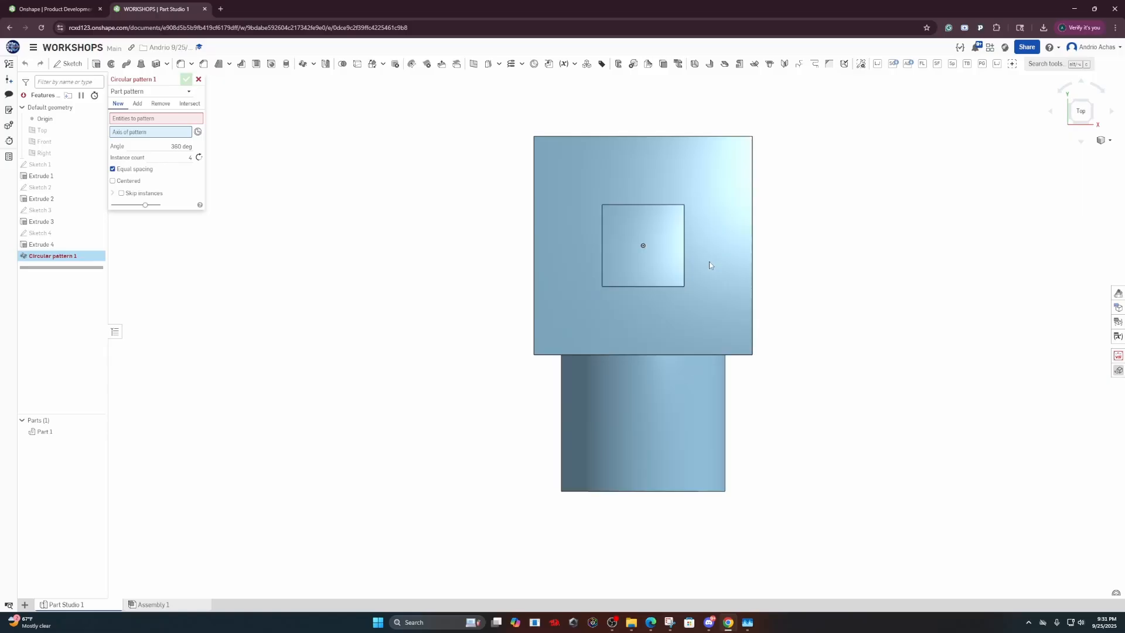
scroll(710, 264, up, 1)
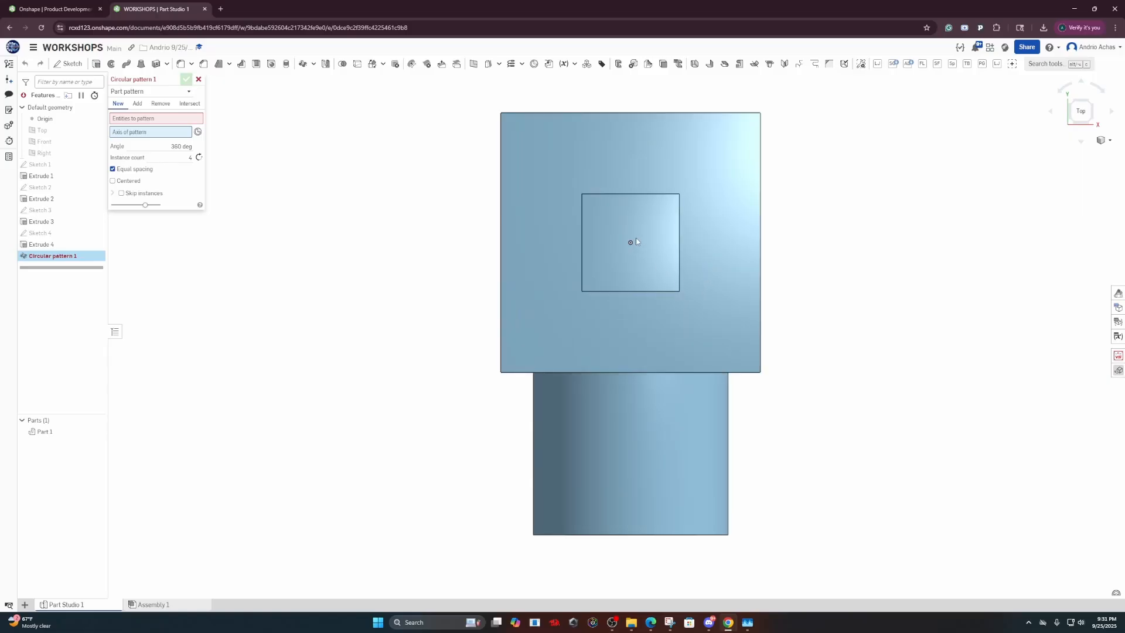
right_drag(646, 264, 561, 313)
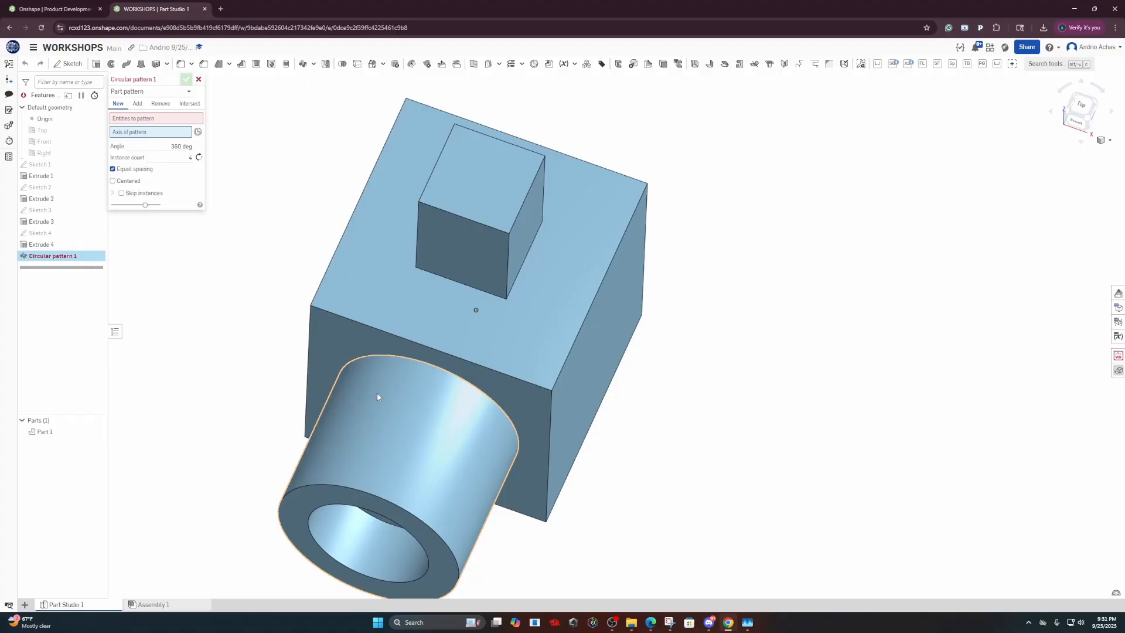
click(199, 81)
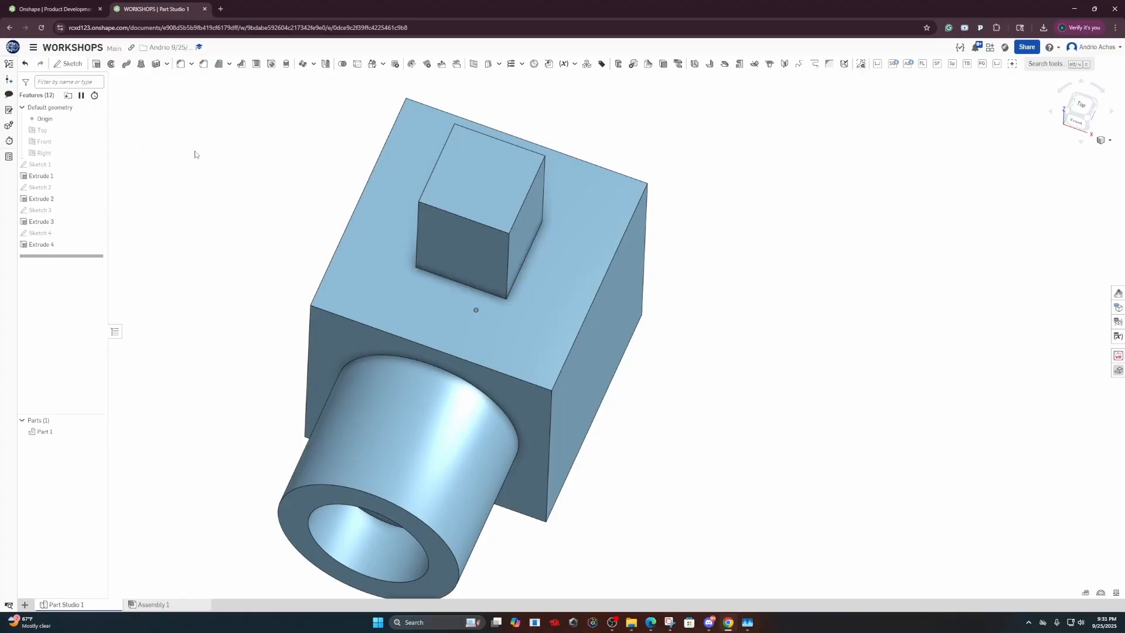
Start a sketch on the Front plane, made visible for selection, and view it squarely from the front
click(73, 67)
mouse_move(631, 354)
right_down()
mouse_move(596, 309)
mouse_move(580, 314)
mouse_move(616, 311)
mouse_move(587, 304)
mouse_move(607, 312)
right_up()
scroll(580, 315, down, 4)
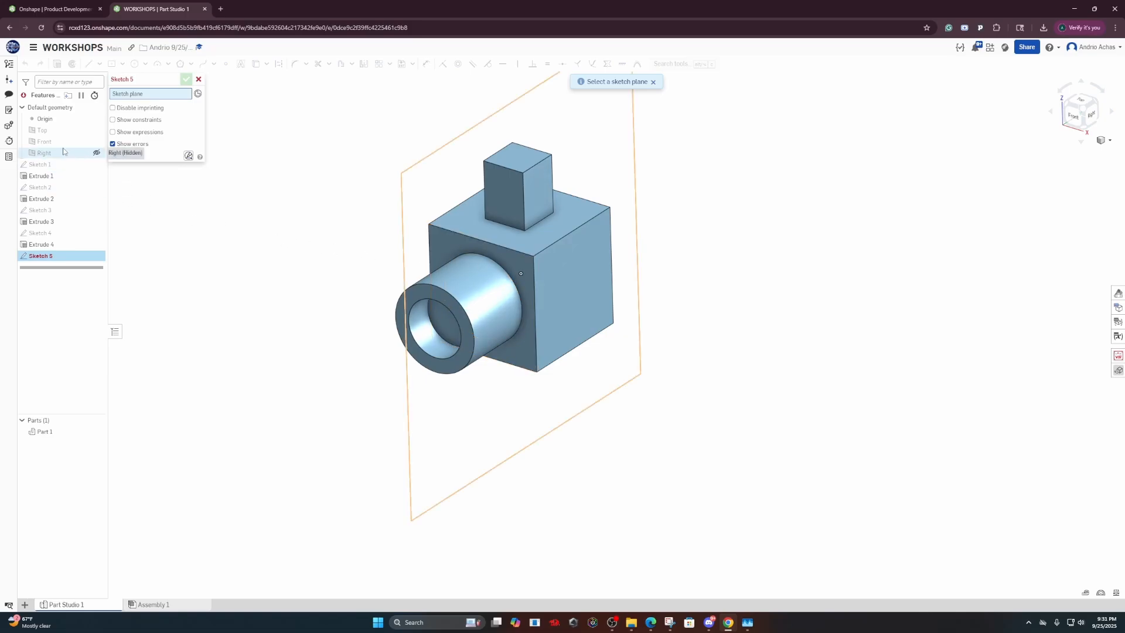
click(96, 142)
mouse_move(557, 219)
right_down()
mouse_move(547, 226)
mouse_move(493, 136)
mouse_move(628, 250)
mouse_move(584, 264)
right_up()
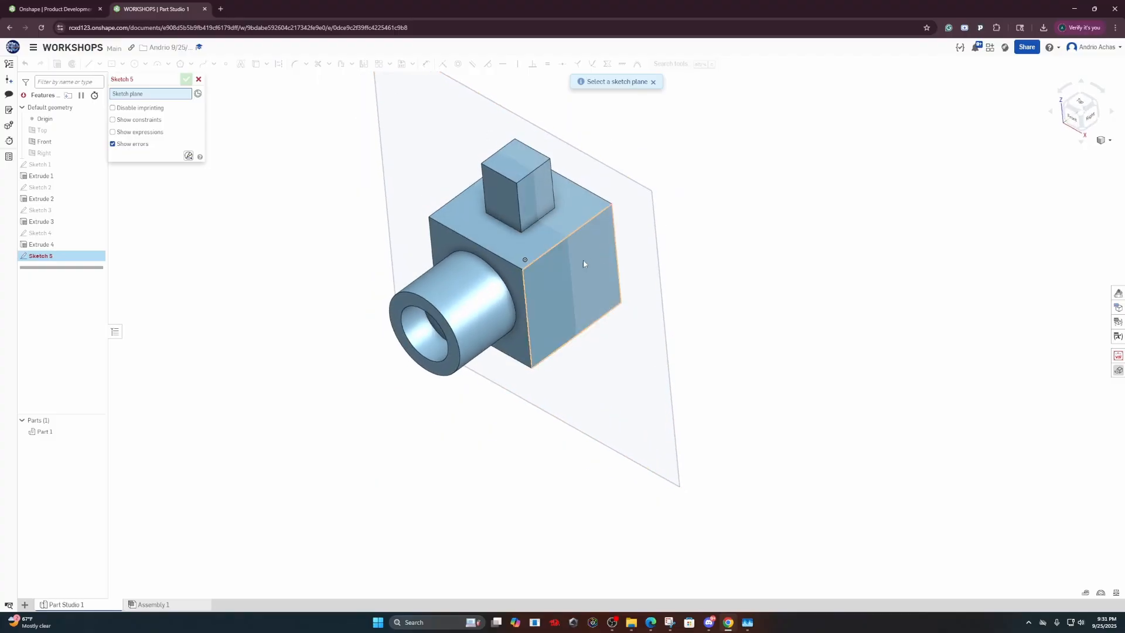
middle_drag(534, 223, 455, 273)
right_drag(459, 250, 525, 205)
click(1075, 114)
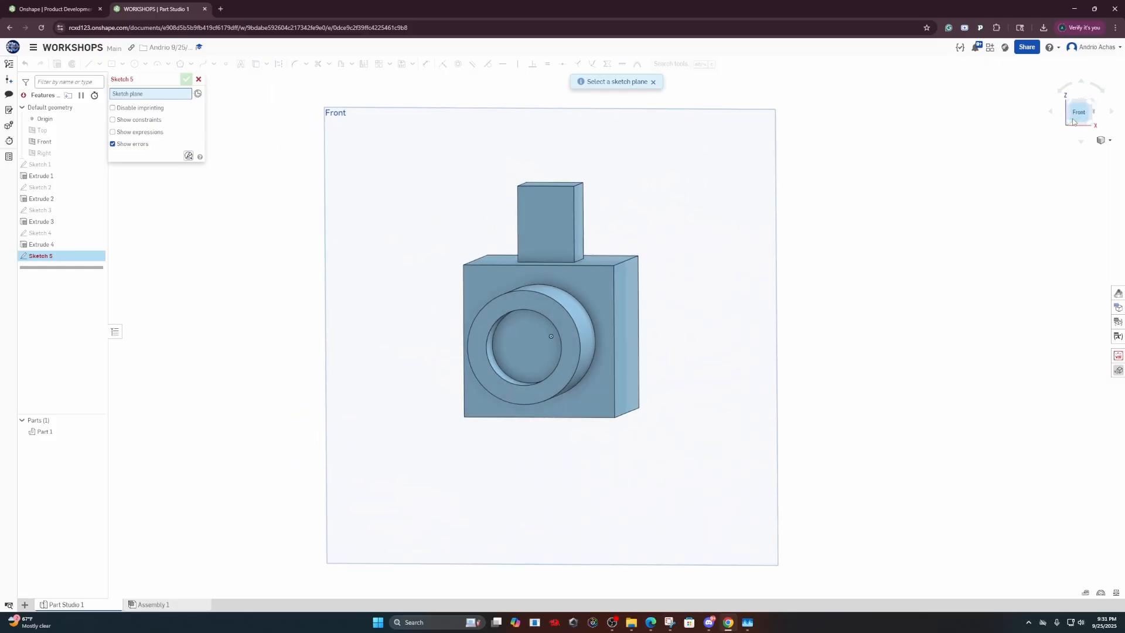
click(409, 130)
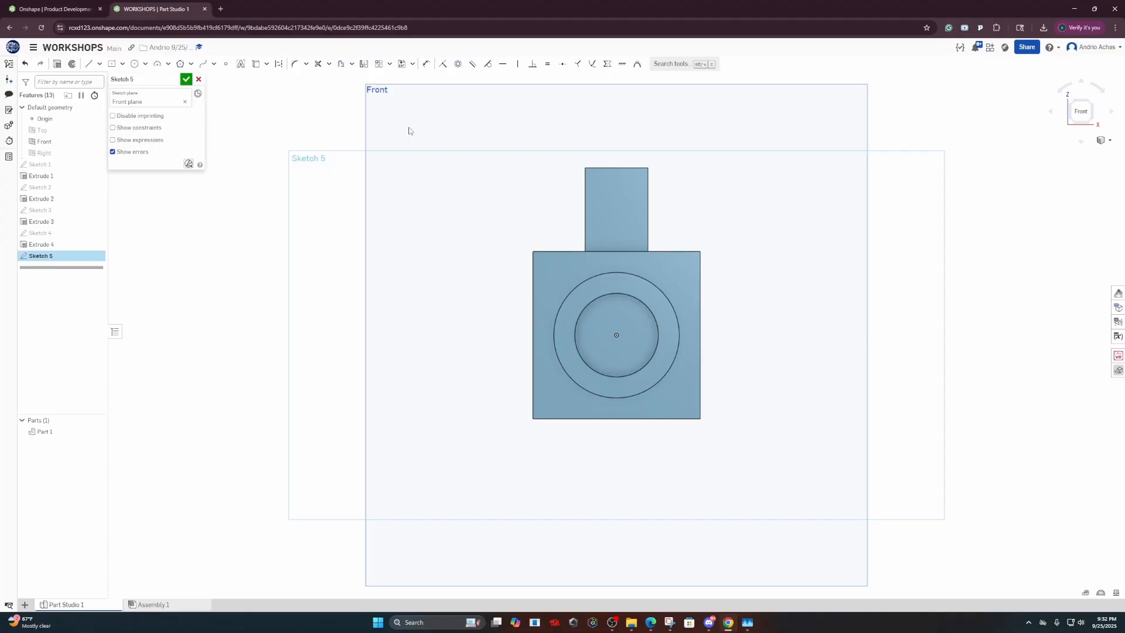
Draw a vertical midpoint line about 5.75 in long, centred on the origin and passing through the block and cube
click(101, 66)
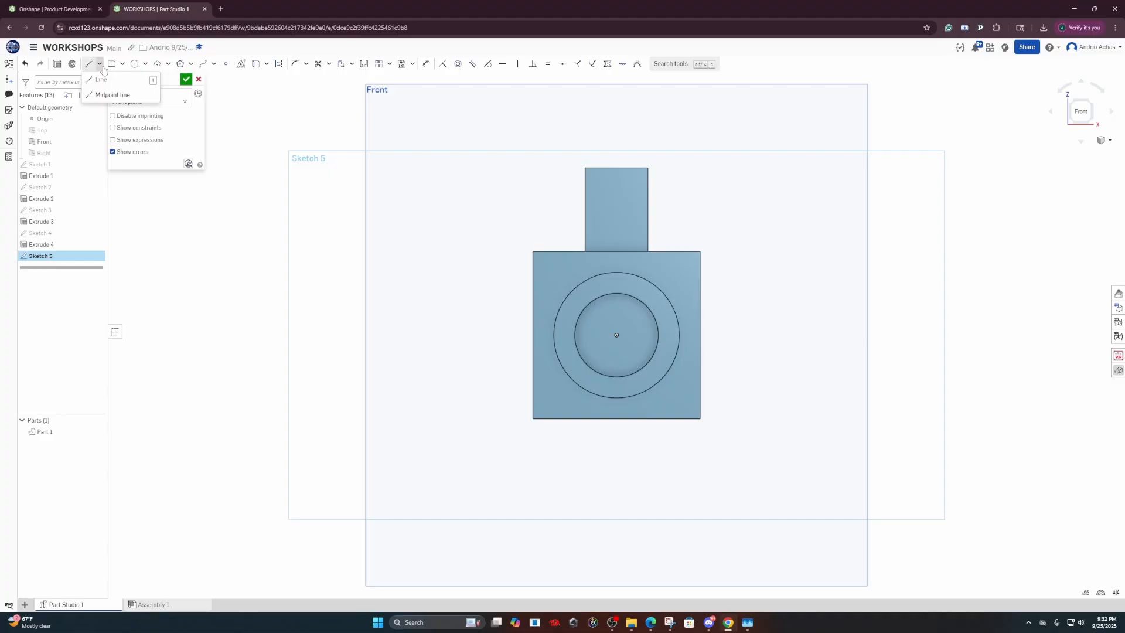
click(112, 95)
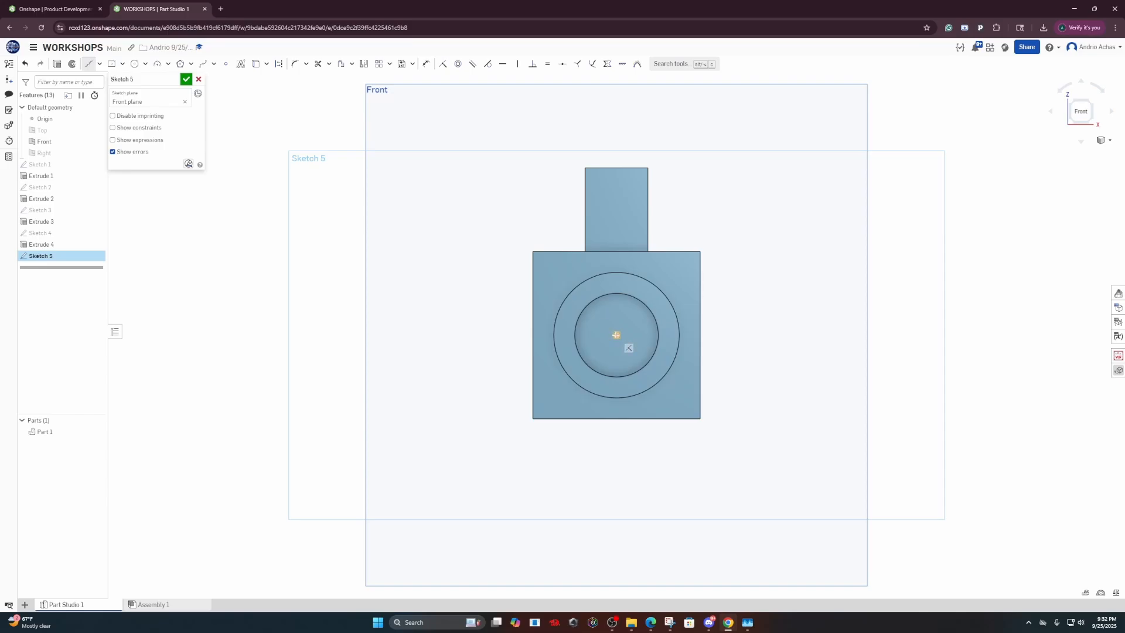
click(617, 335)
click(617, 94)
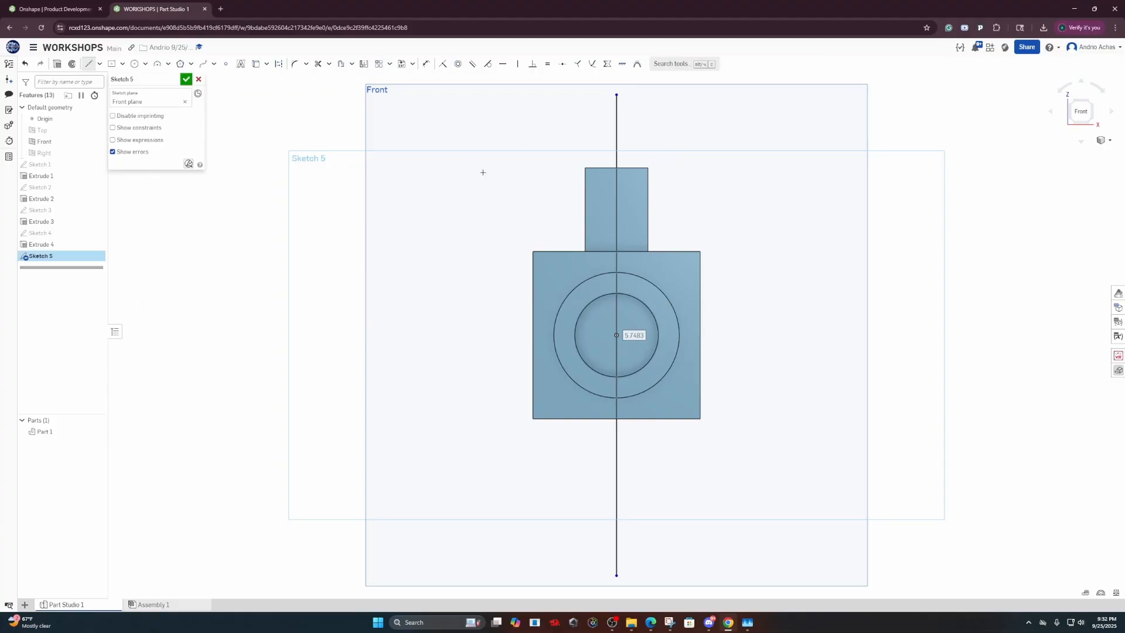
key(Escape)
Stretch the vertical line slightly longer from its upper endpoint and accept the sketch
right_drag(635, 231, 599, 209)
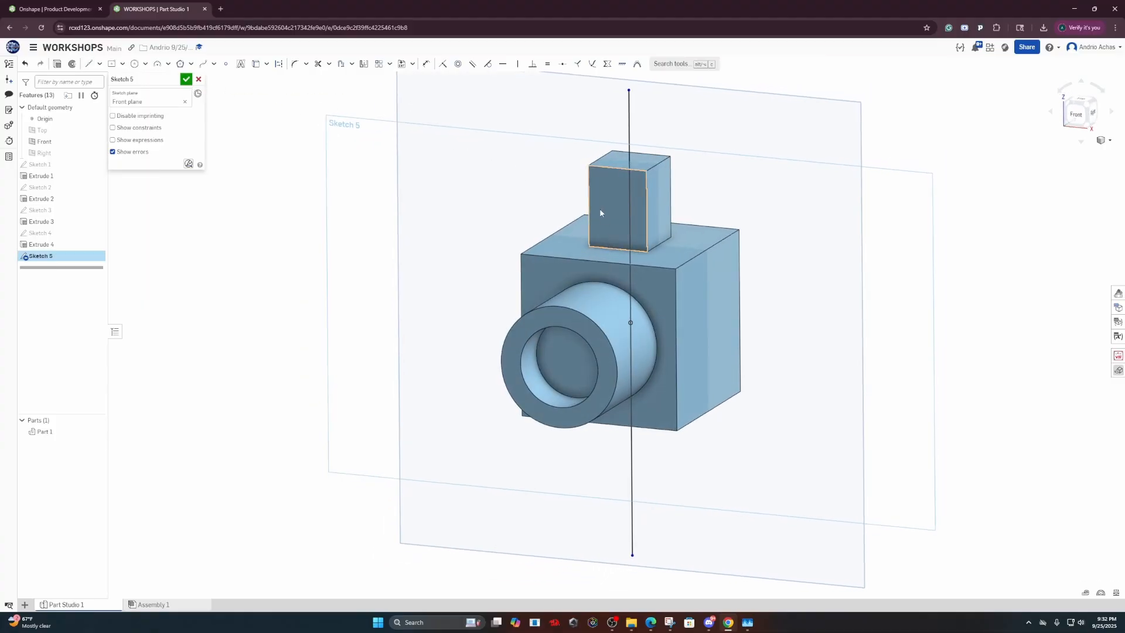
mouse_move(632, 90)
mouse_down()
mouse_move(631, 137)
mouse_move(634, 83)
mouse_up()
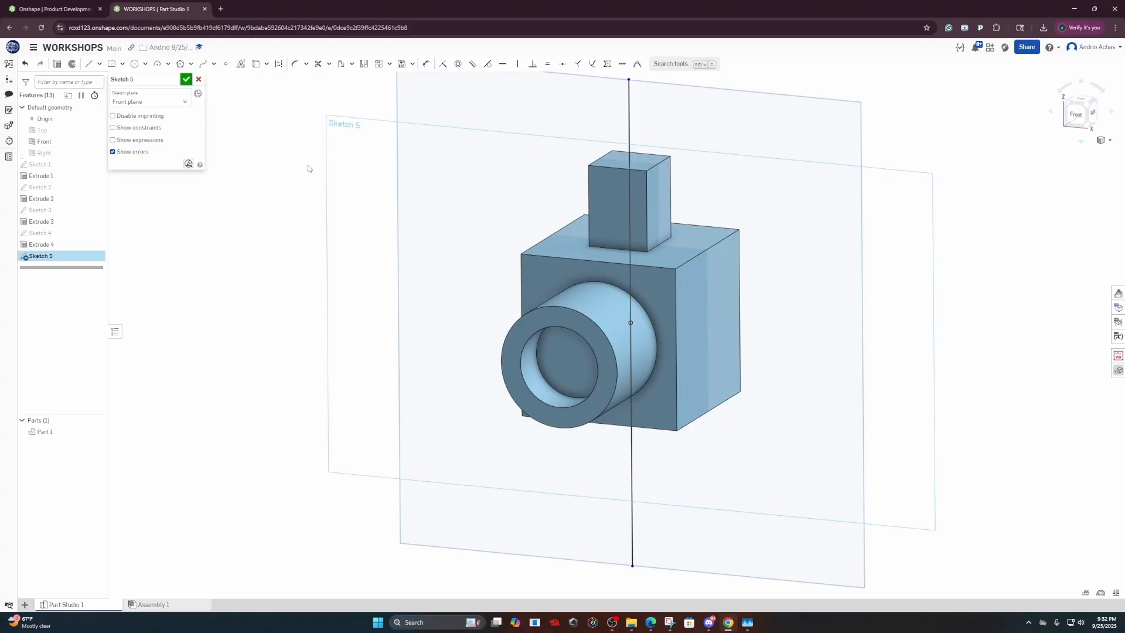
click(186, 80)
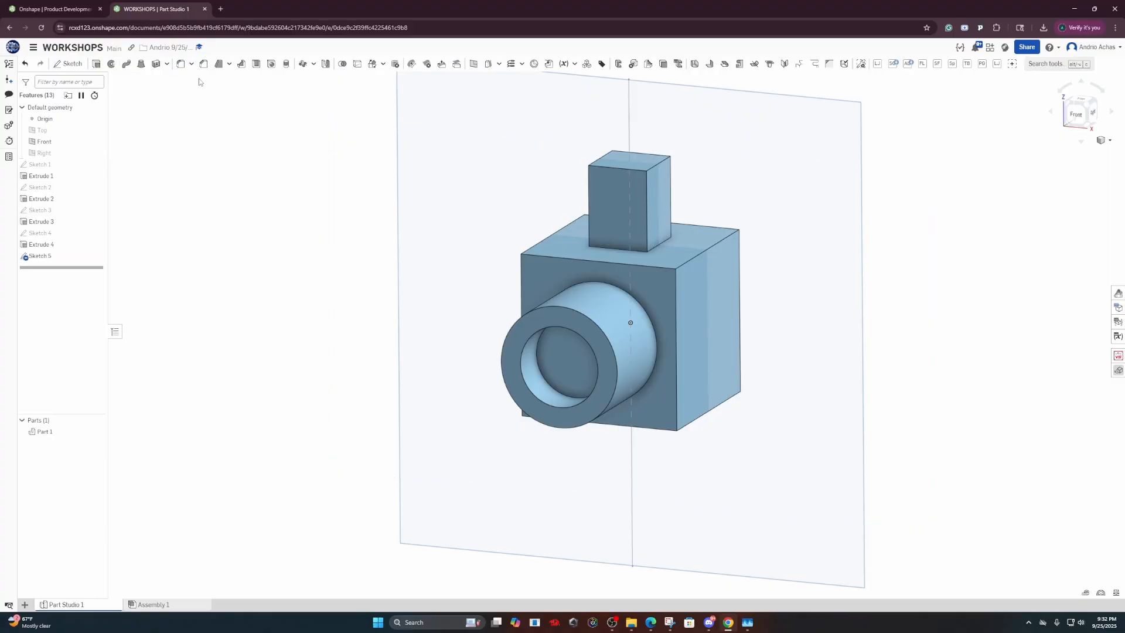
Hide the Front plane and set up a circular part pattern of the whole part about the vertical sketch line
middle_drag(673, 213, 577, 226)
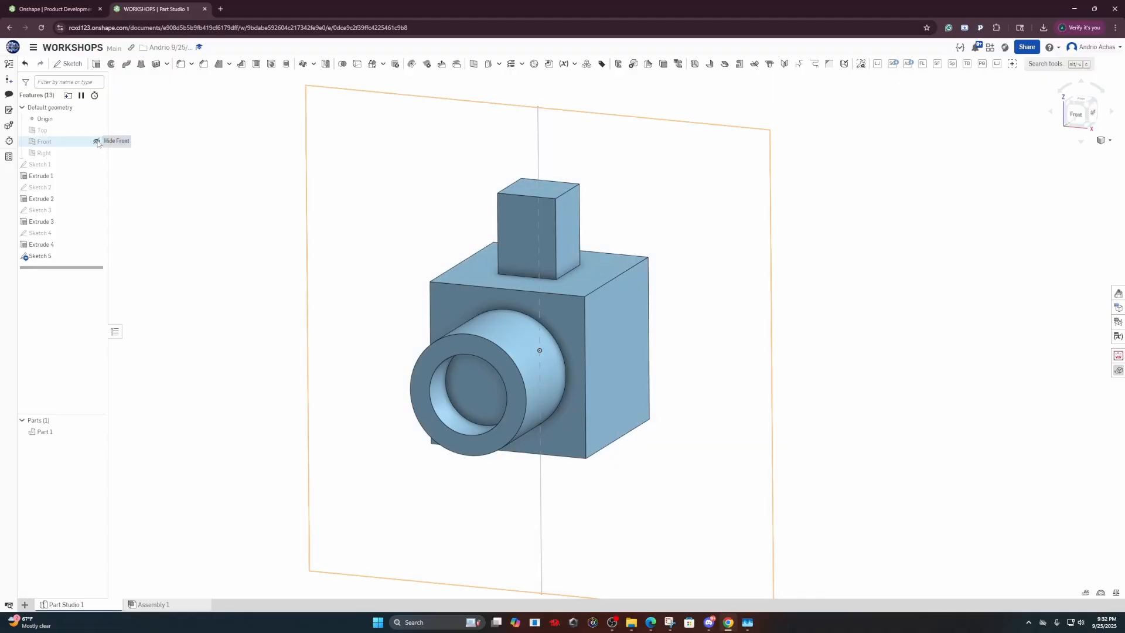
right_drag(557, 162, 534, 163)
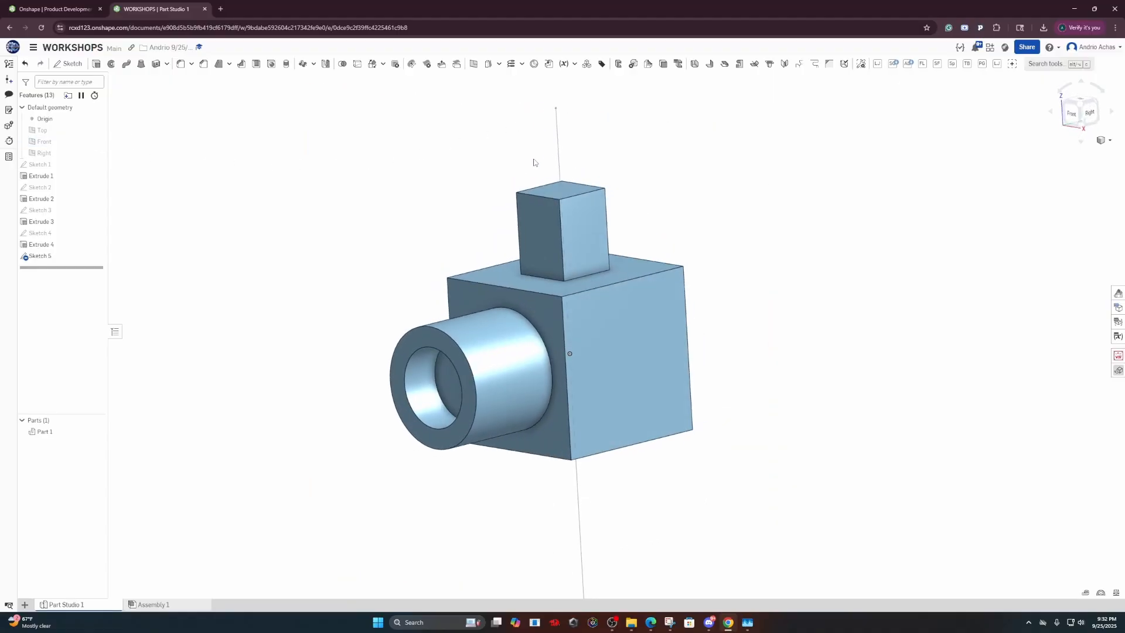
click(307, 66)
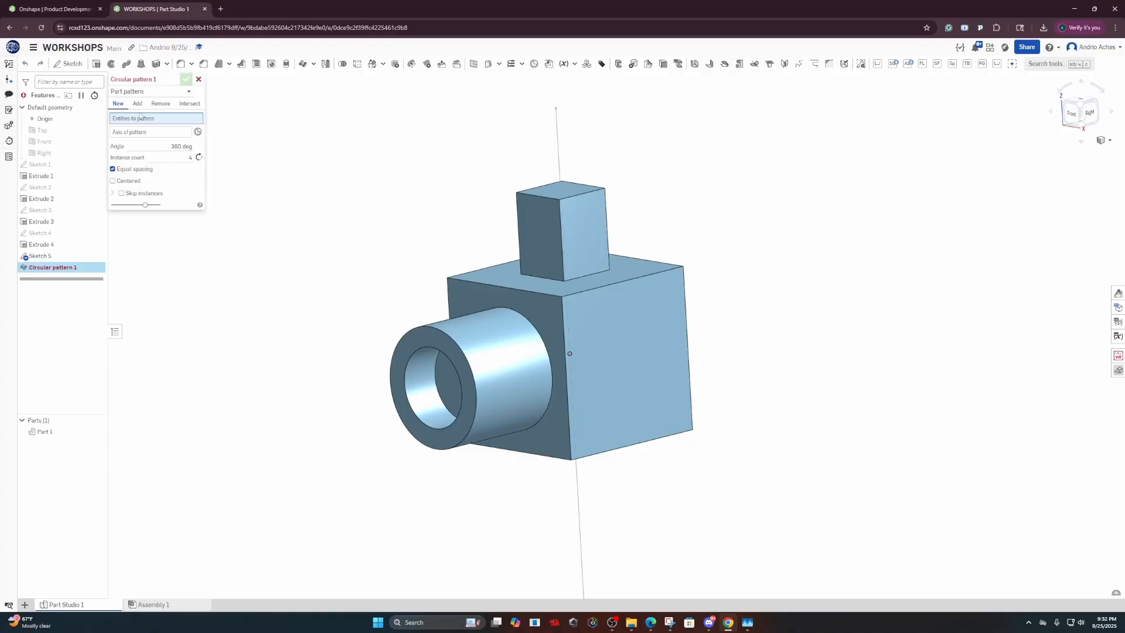
click(482, 294)
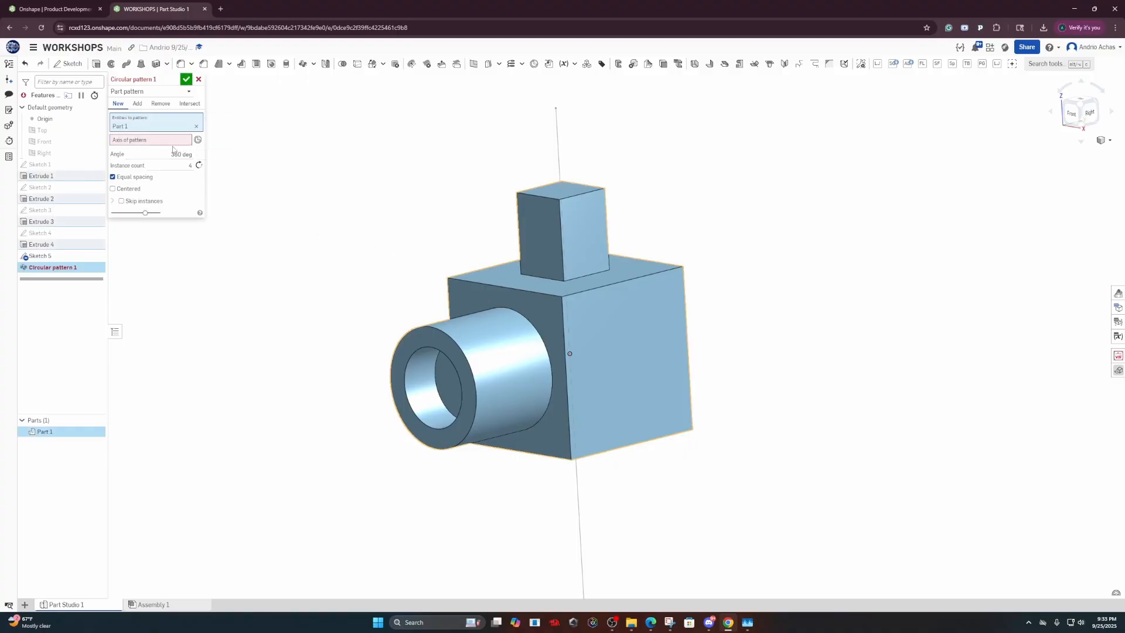
click(559, 133)
mouse_move(623, 183)
right_down()
mouse_move(502, 196)
mouse_move(635, 188)
right_up()
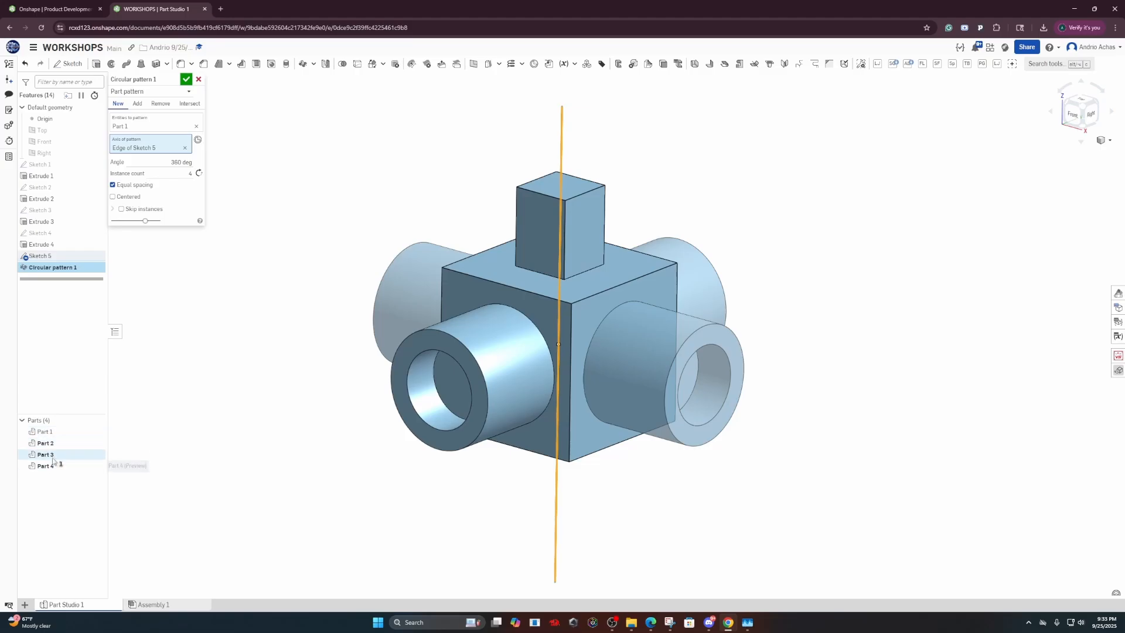
right_drag(293, 426, 312, 457)
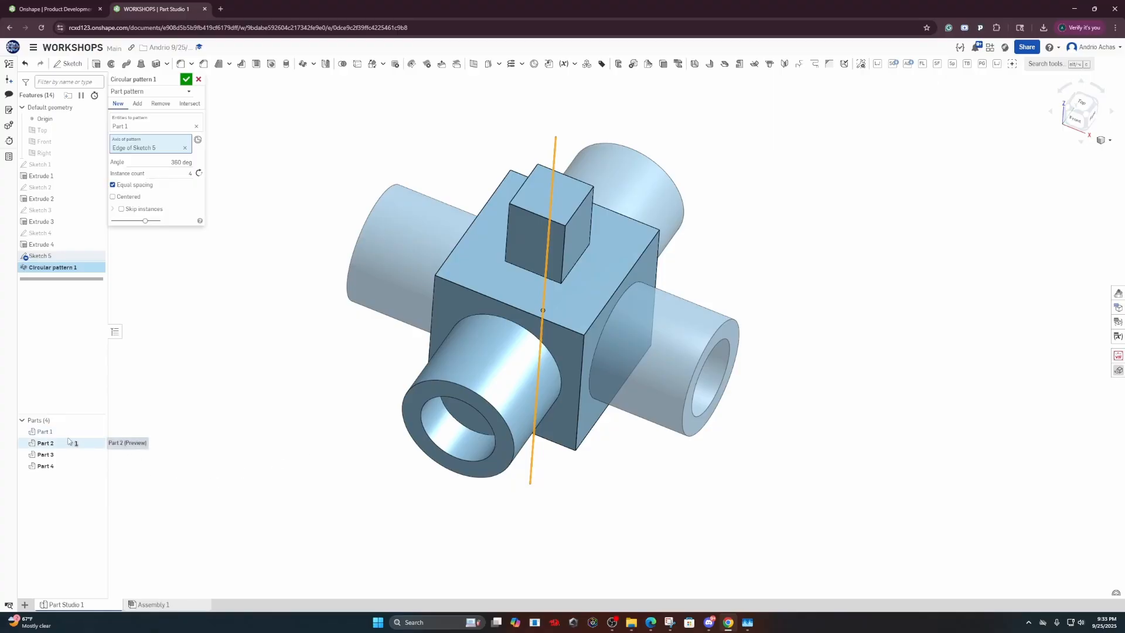
Try a circular pattern angle of 300 degrees and set it back to 360 degrees
click(165, 164)
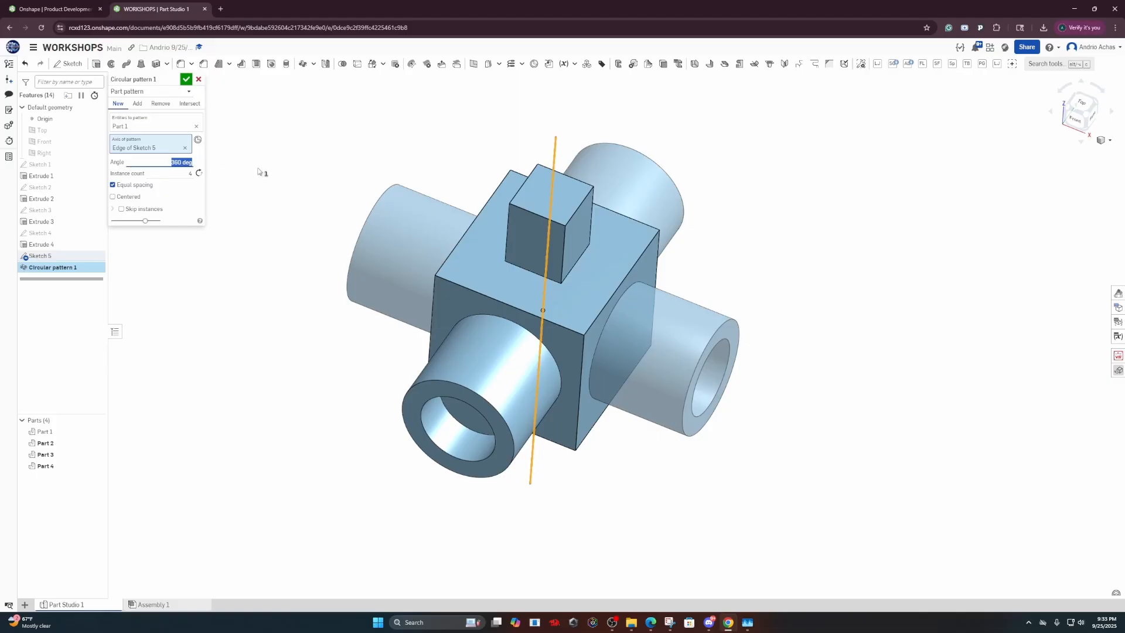
text(300)
key(Return)
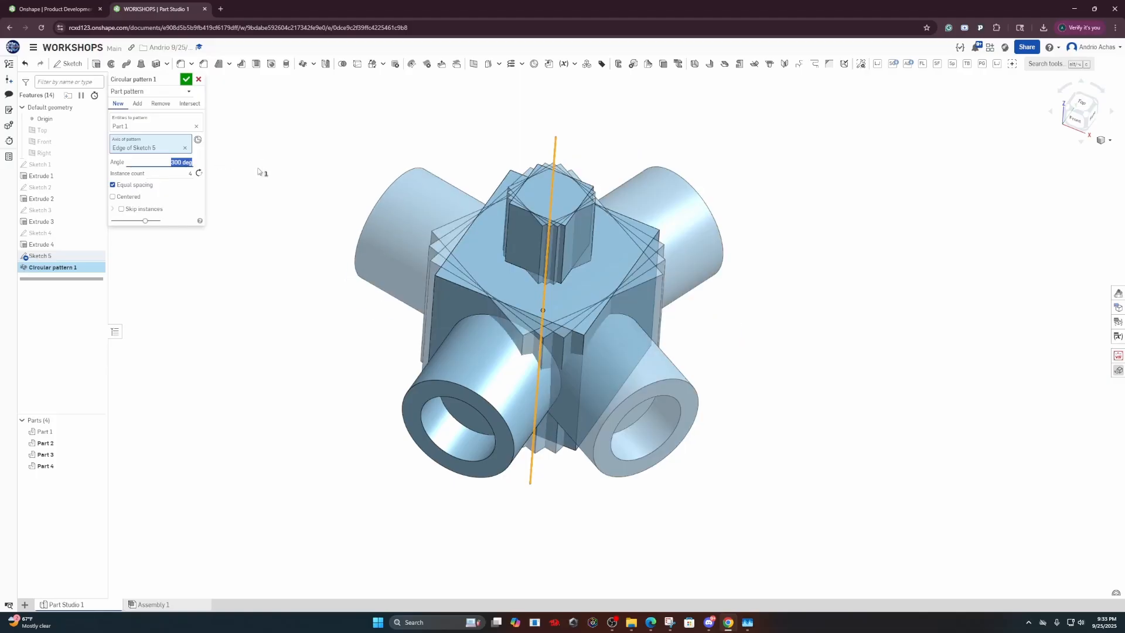
text(360)
key(Return)
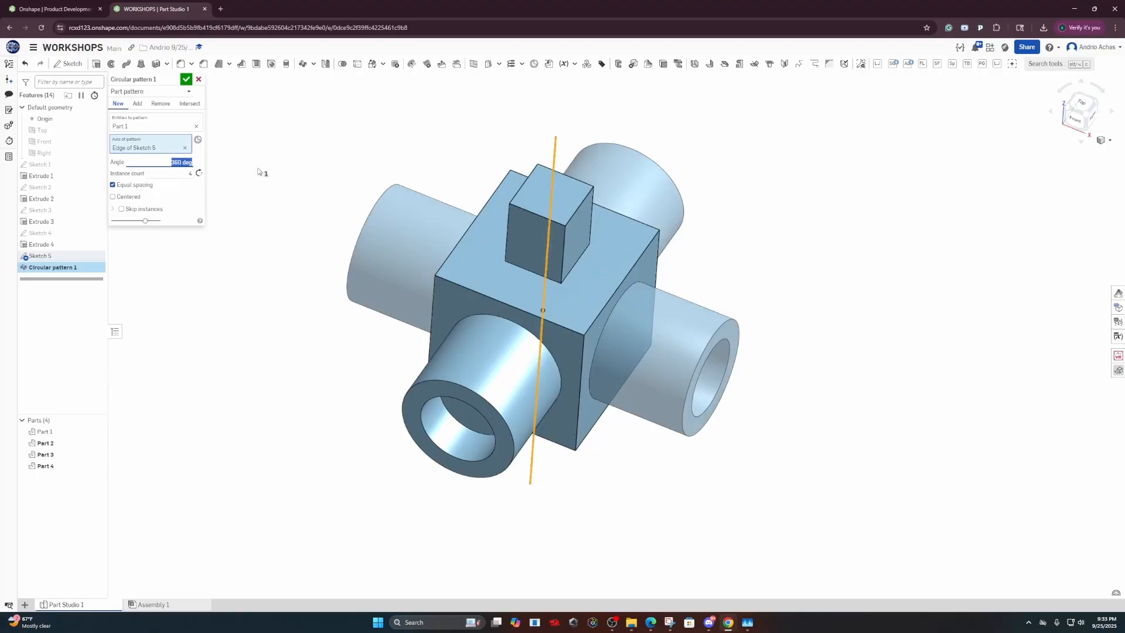
Try instance counts of 6 and 8 for the circular pattern and return the count to 4
key(Tab)
text(3)
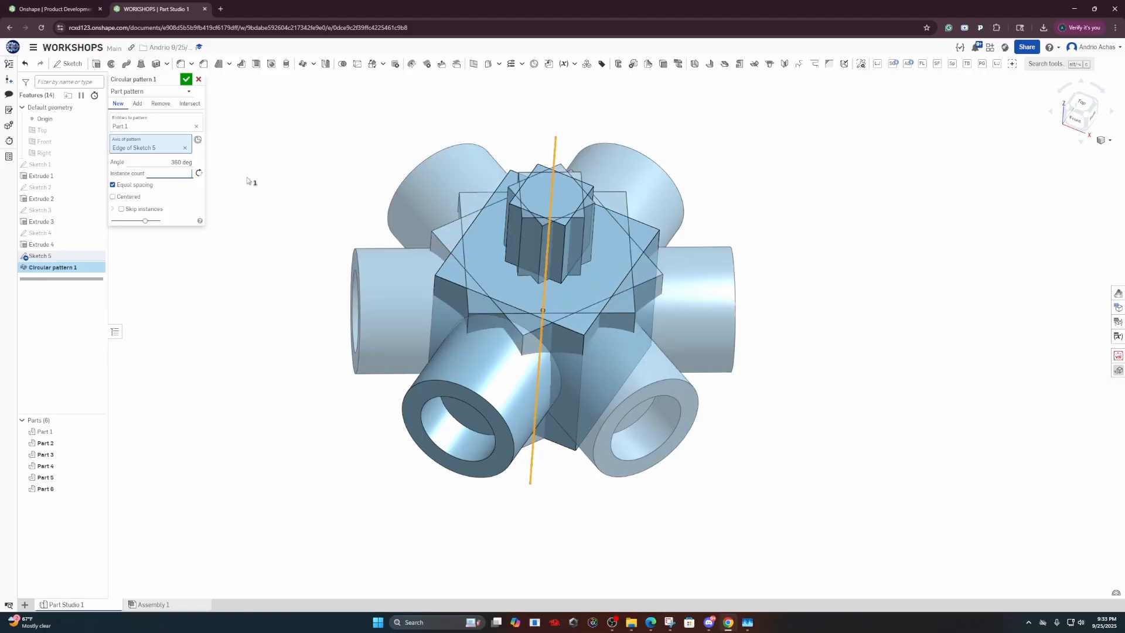
text(4)
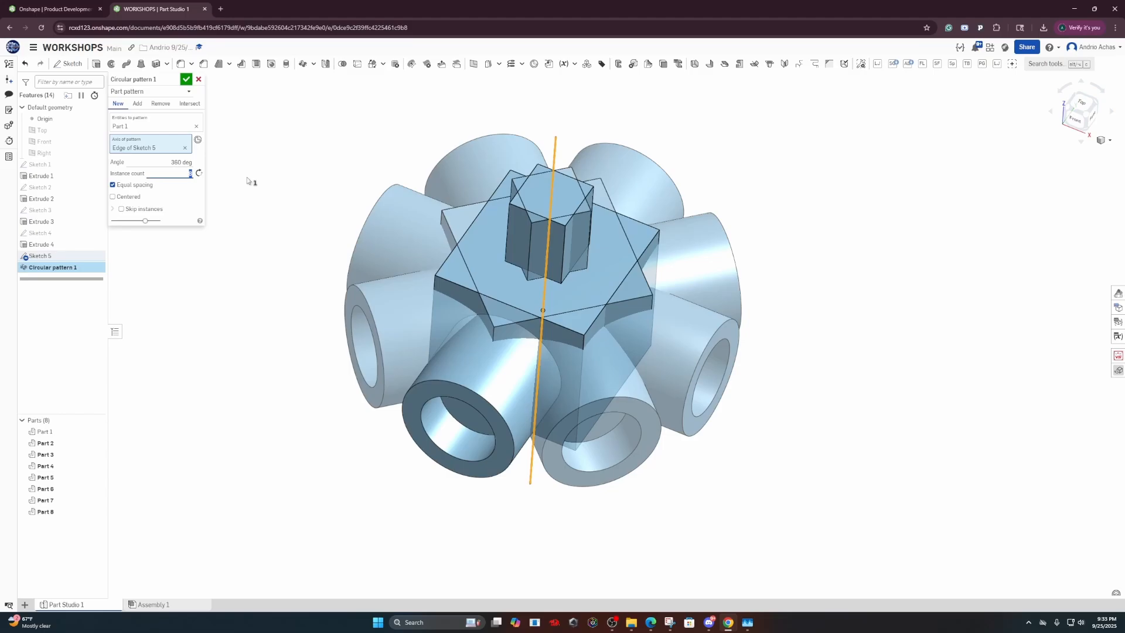
text(2)
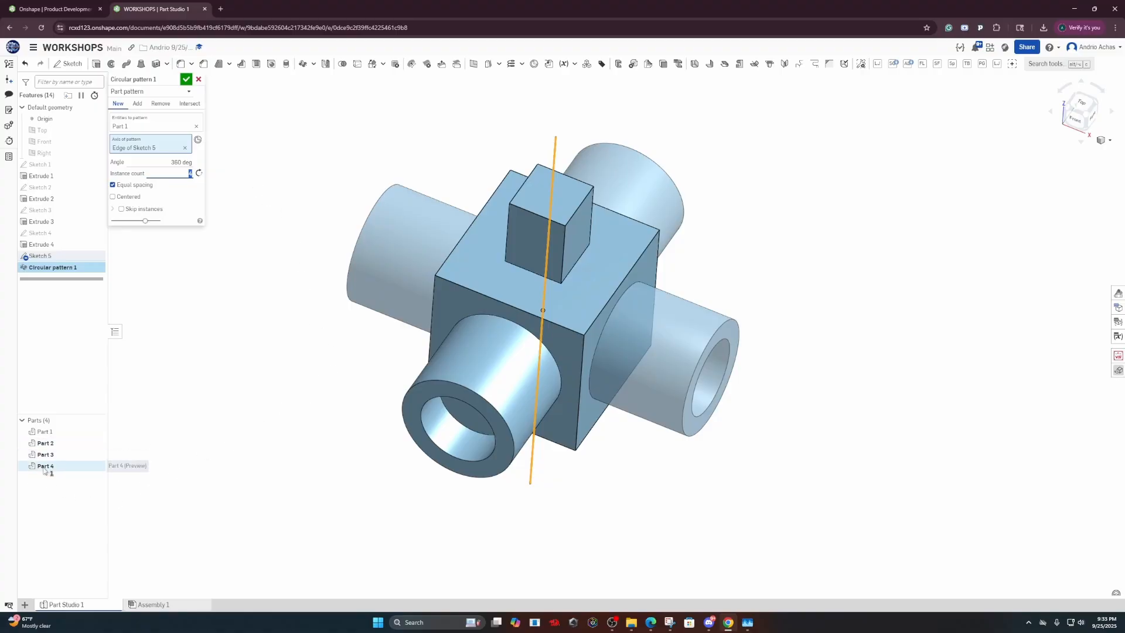
Change the circular pattern to a Feature pattern and select the cylinder extrude and its inner cut as the features
click(149, 93)
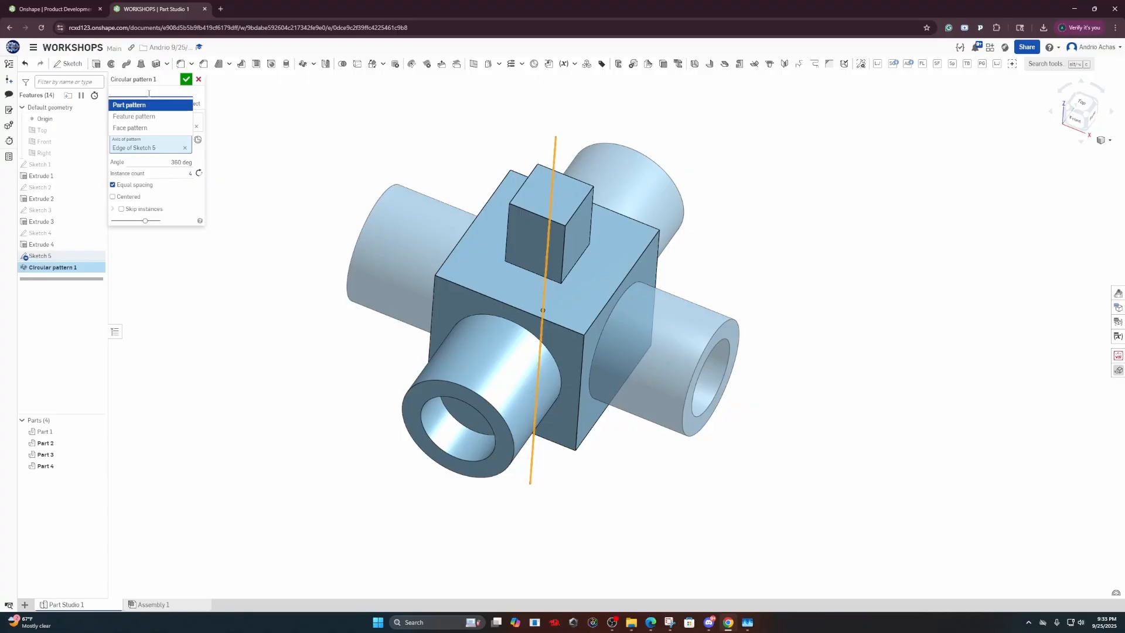
click(150, 119)
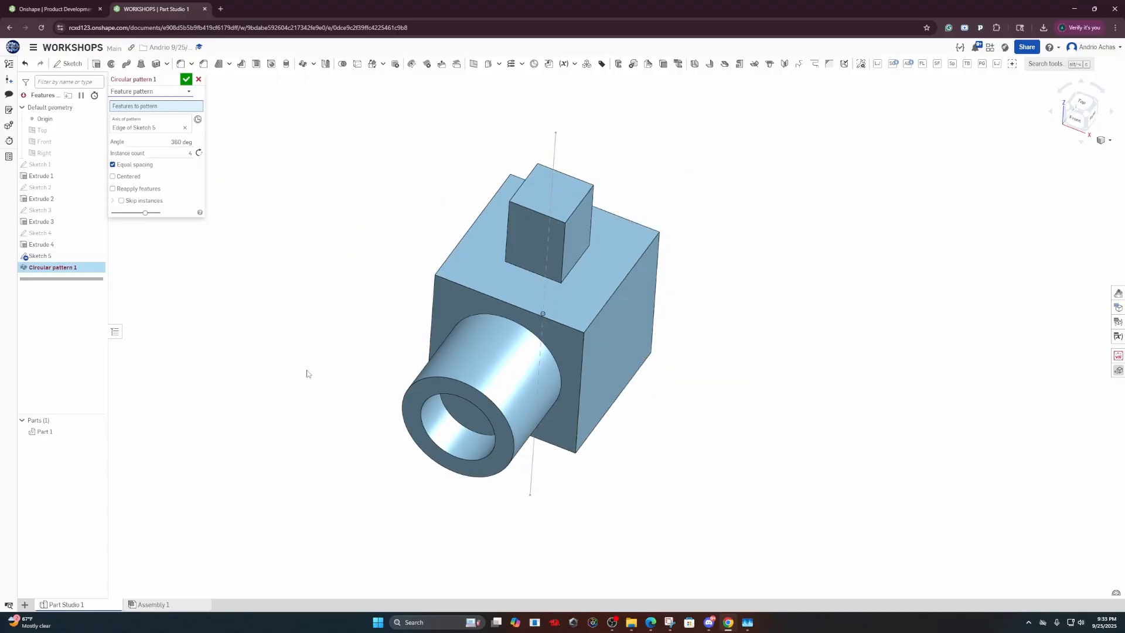
right_drag(306, 371, 304, 333)
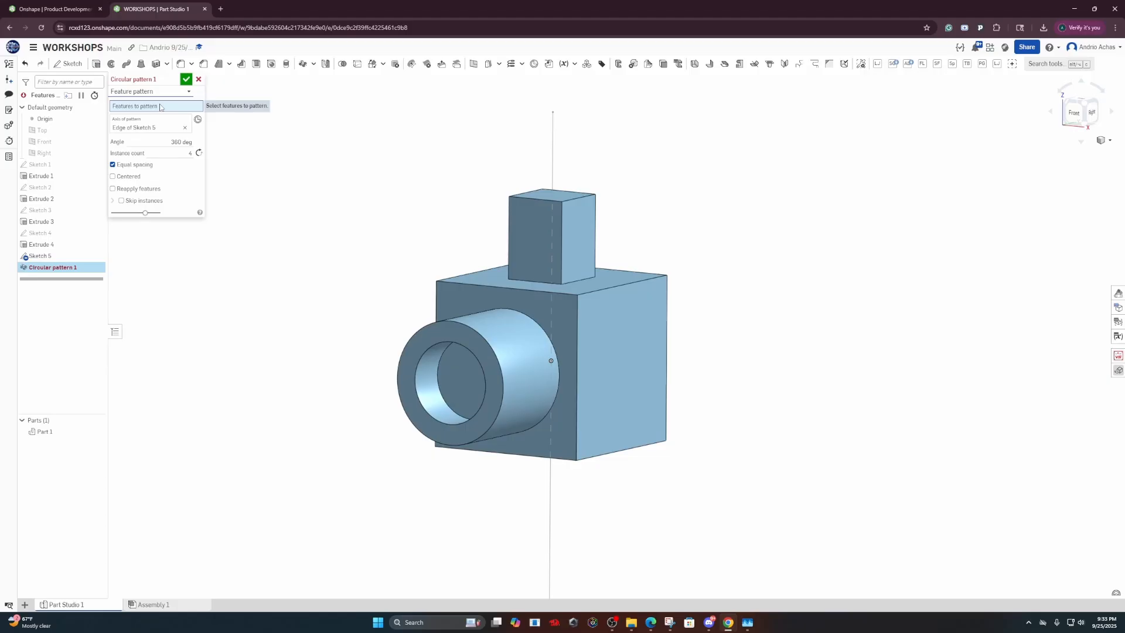
scroll(526, 346, up, 5)
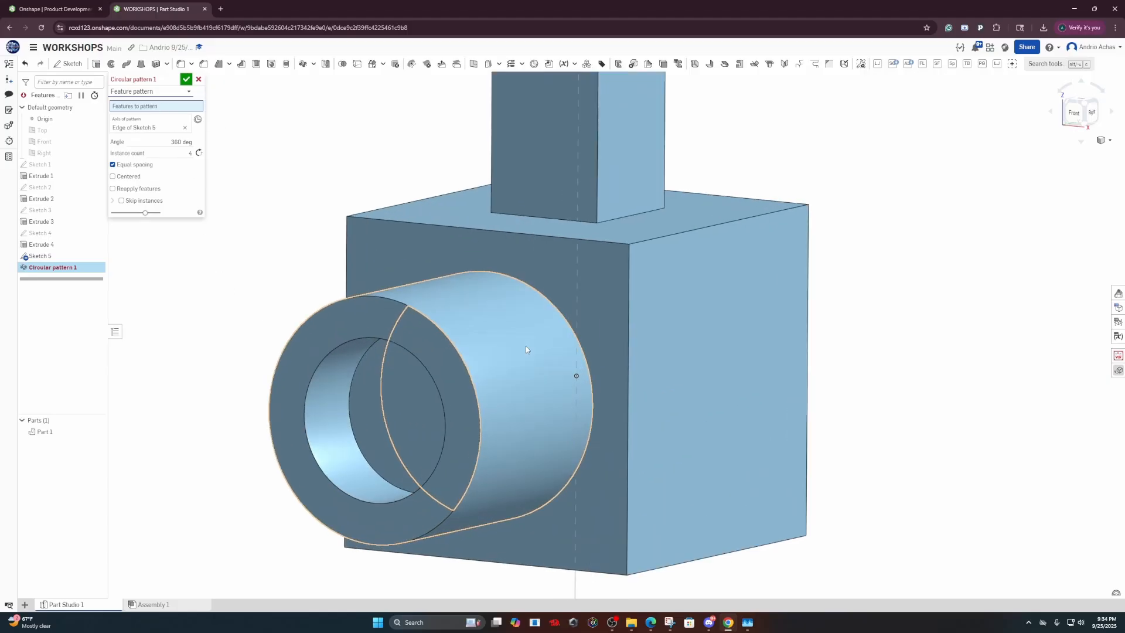
click(460, 348)
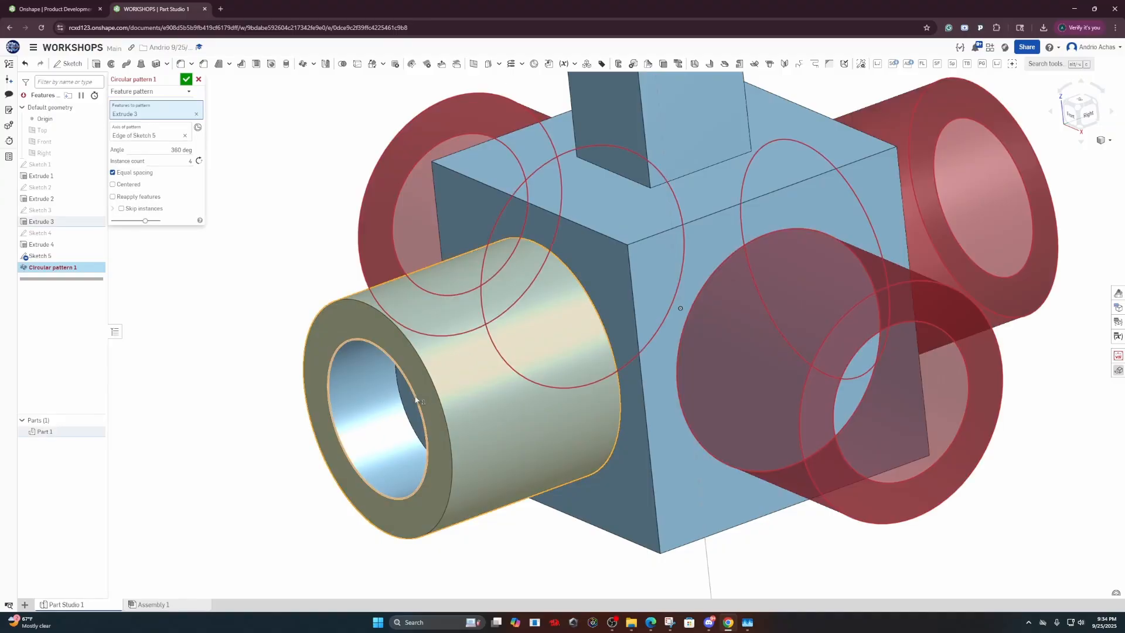
right_drag(456, 414, 477, 403)
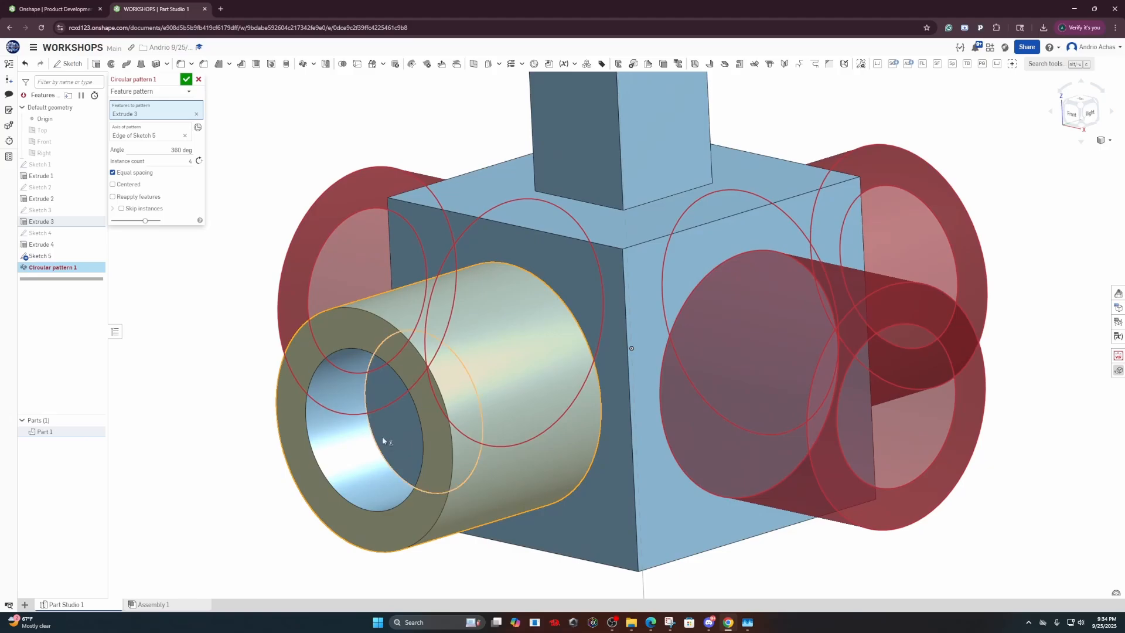
click(351, 420)
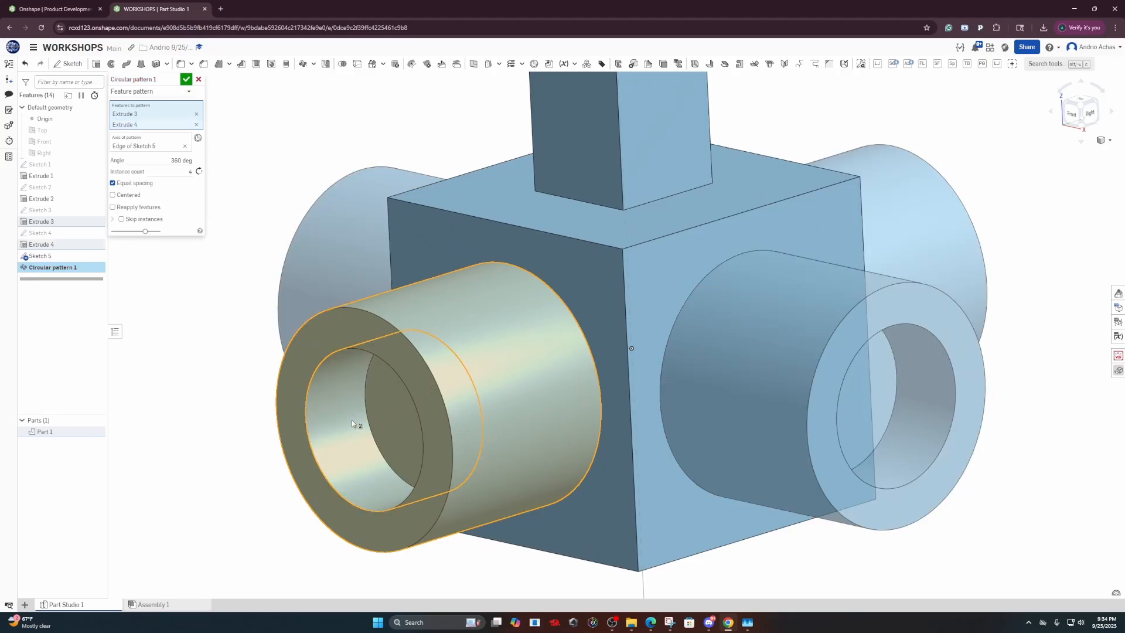
Remove the cylinder's inner cut from the features to pattern
right_drag(352, 419, 385, 406)
scroll(385, 405, up, 5)
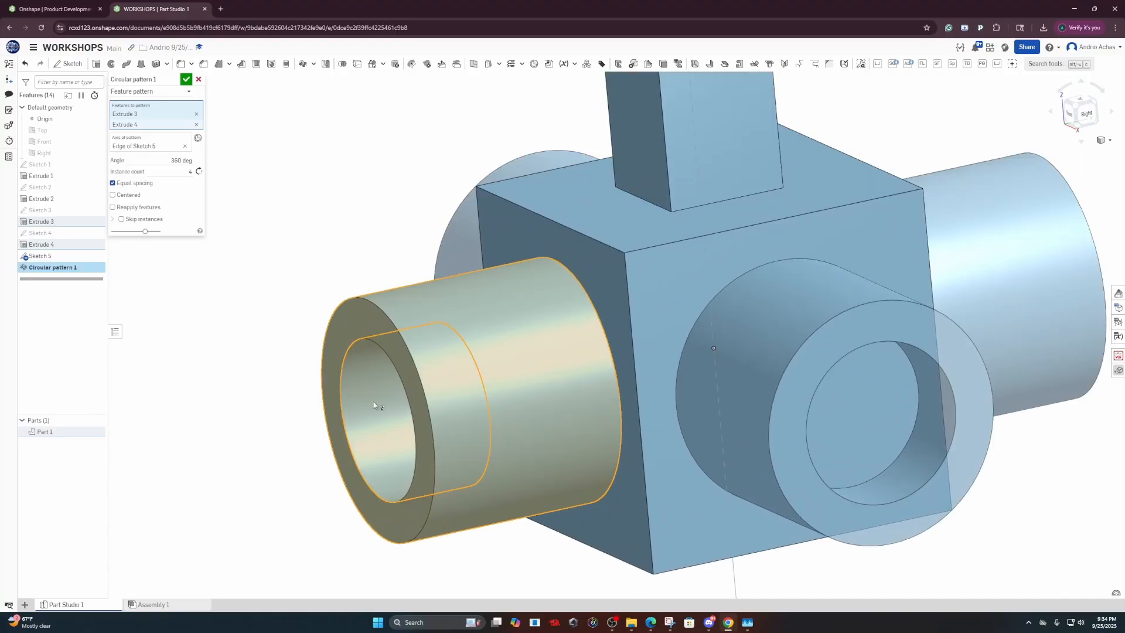
click(372, 404)
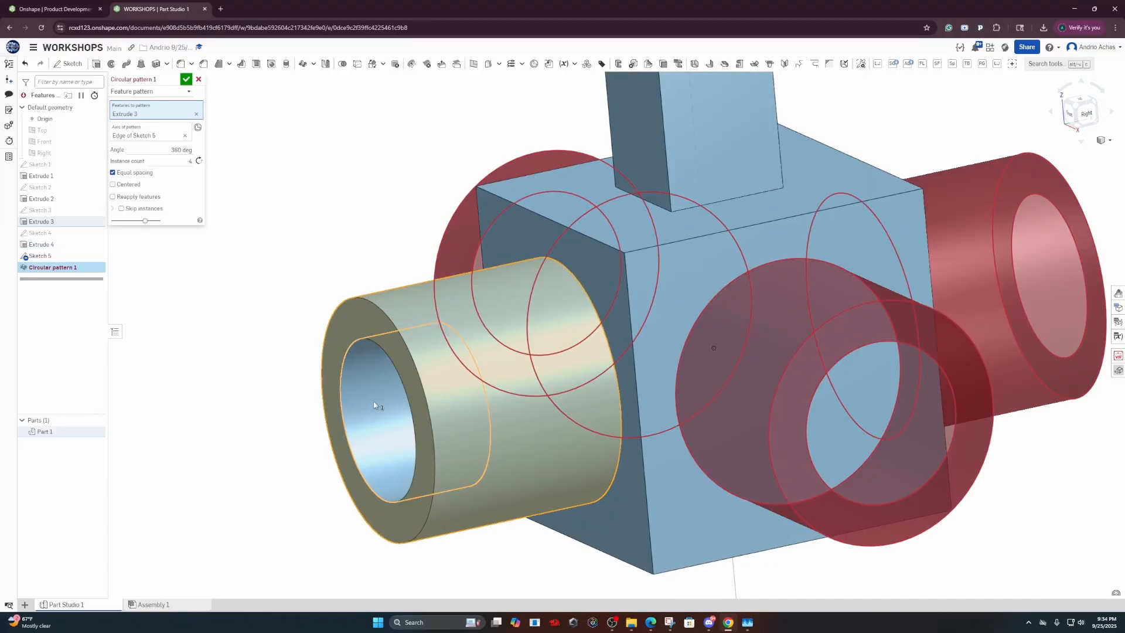
right_drag(377, 407, 216, 306)
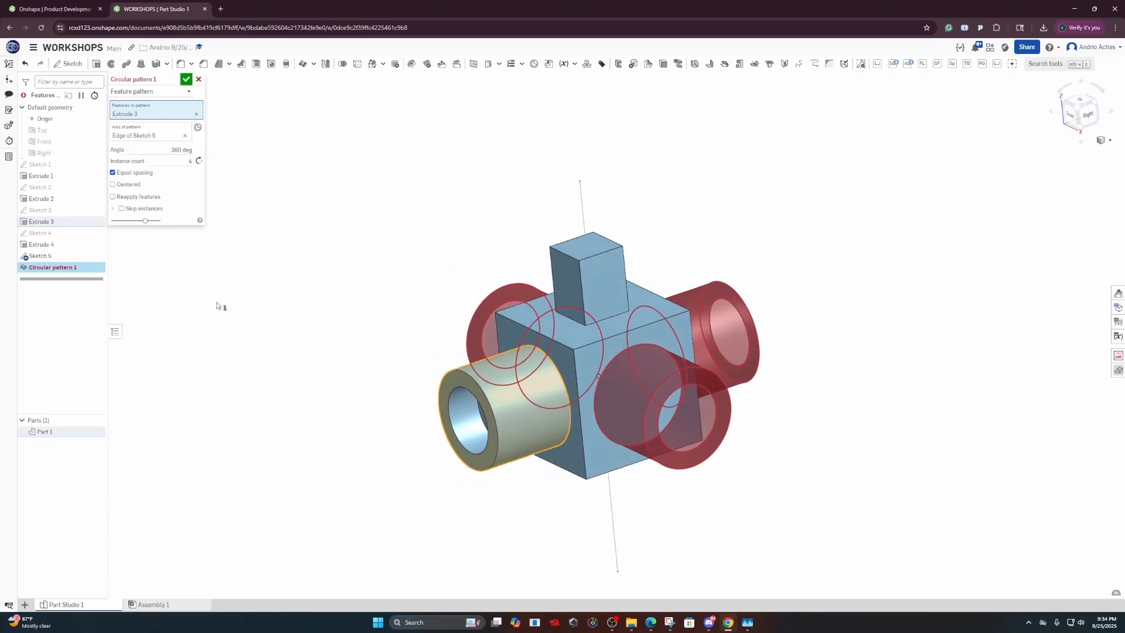
Try the Reapply features option on the cylinder-only pattern and turn it off again
click(121, 198)
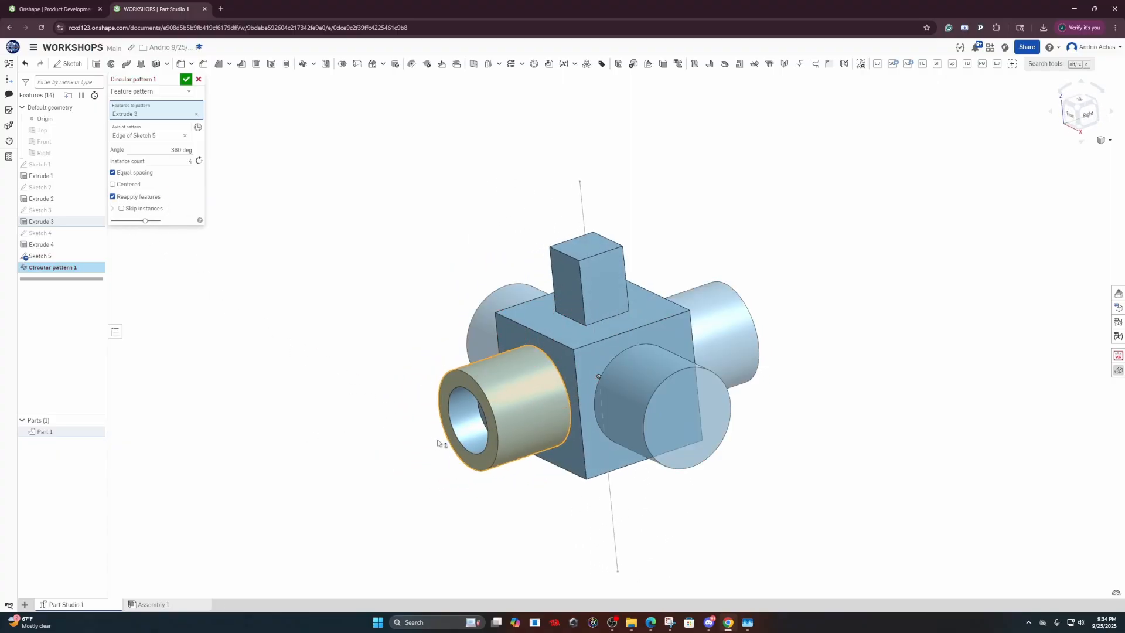
scroll(441, 443, down, 2)
scroll(468, 438, up, 3)
scroll(468, 438, up, 2)
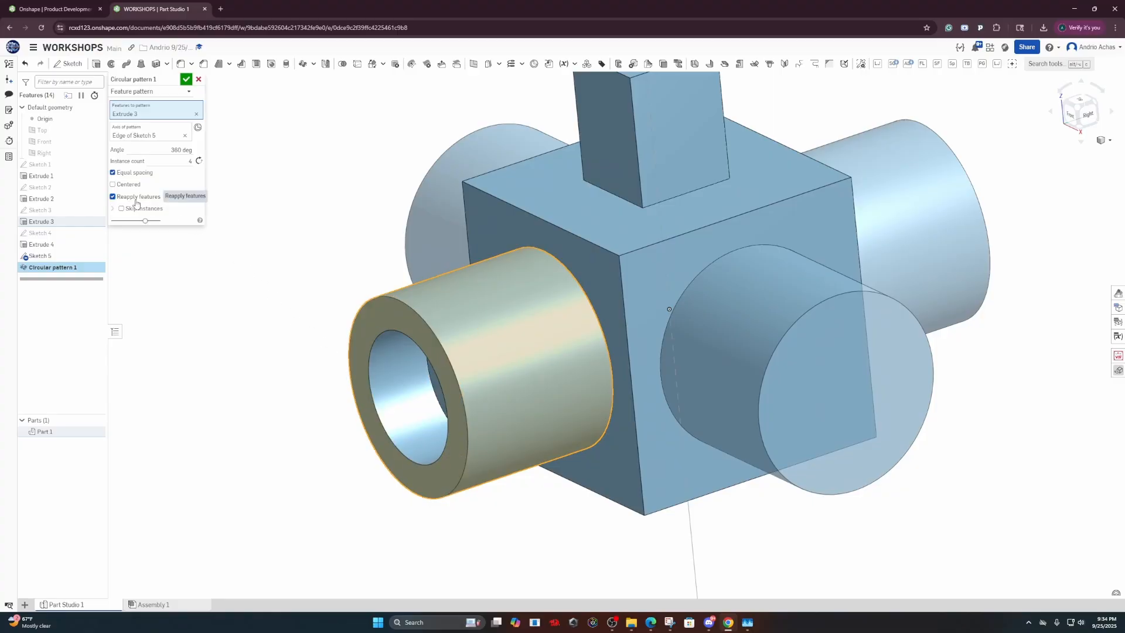
click(113, 197)
click(140, 201)
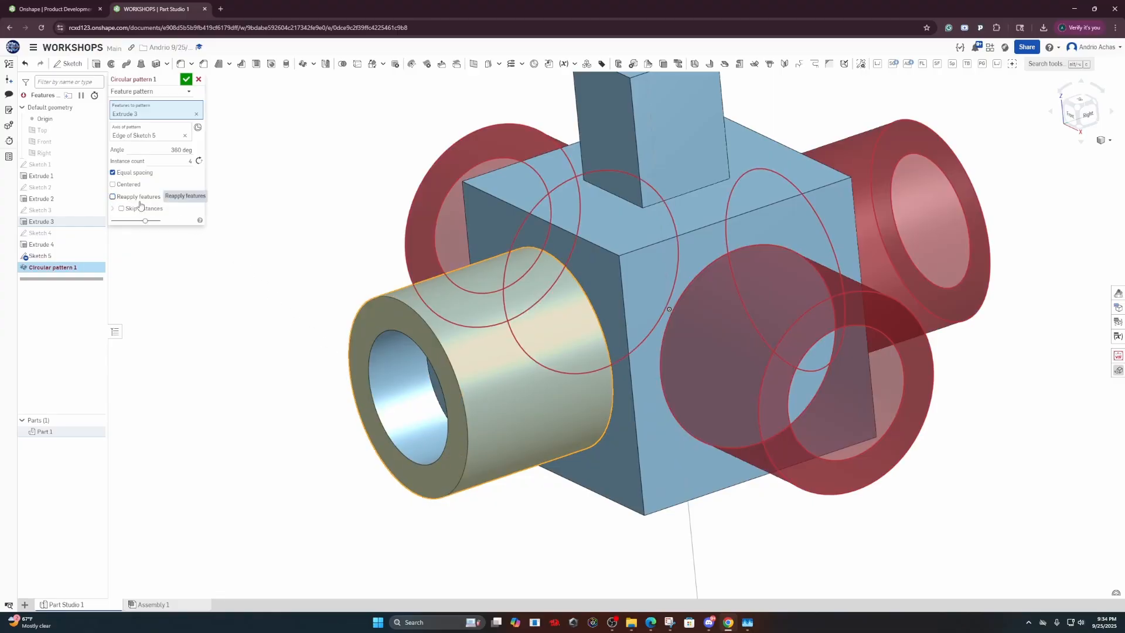
Add the cylinder's inner cut back to the features to pattern
click(406, 390)
right_drag(406, 391, 508, 375)
scroll(528, 381, down, 2)
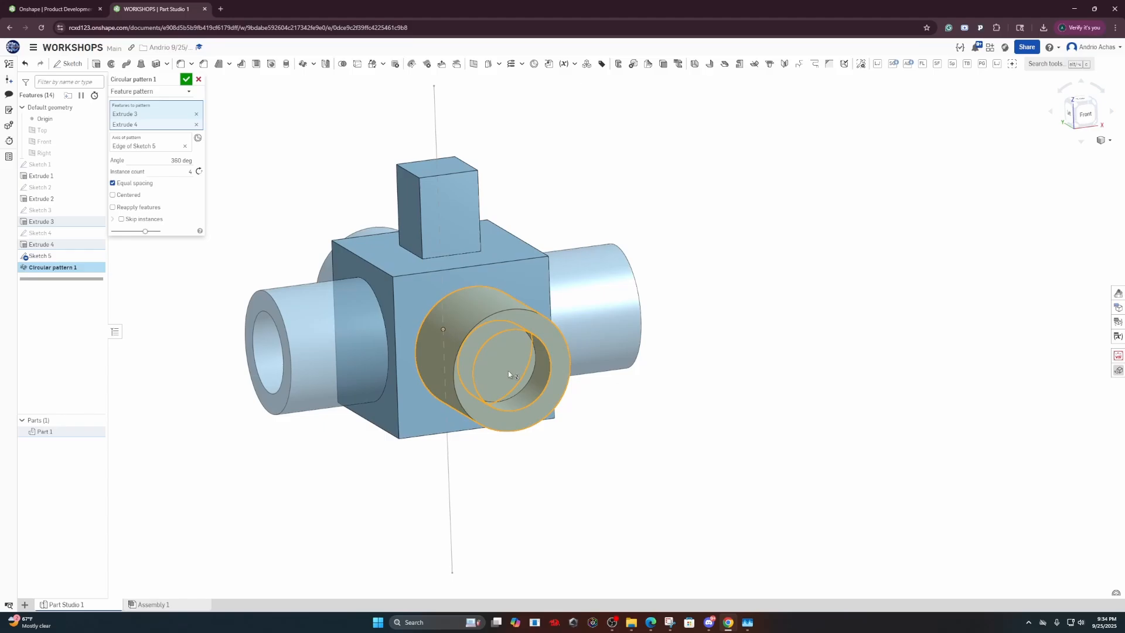
Accept the circular pattern of the hollowed cylinder around the cube and check the model from a different angle
right_drag(647, 367, 492, 366)
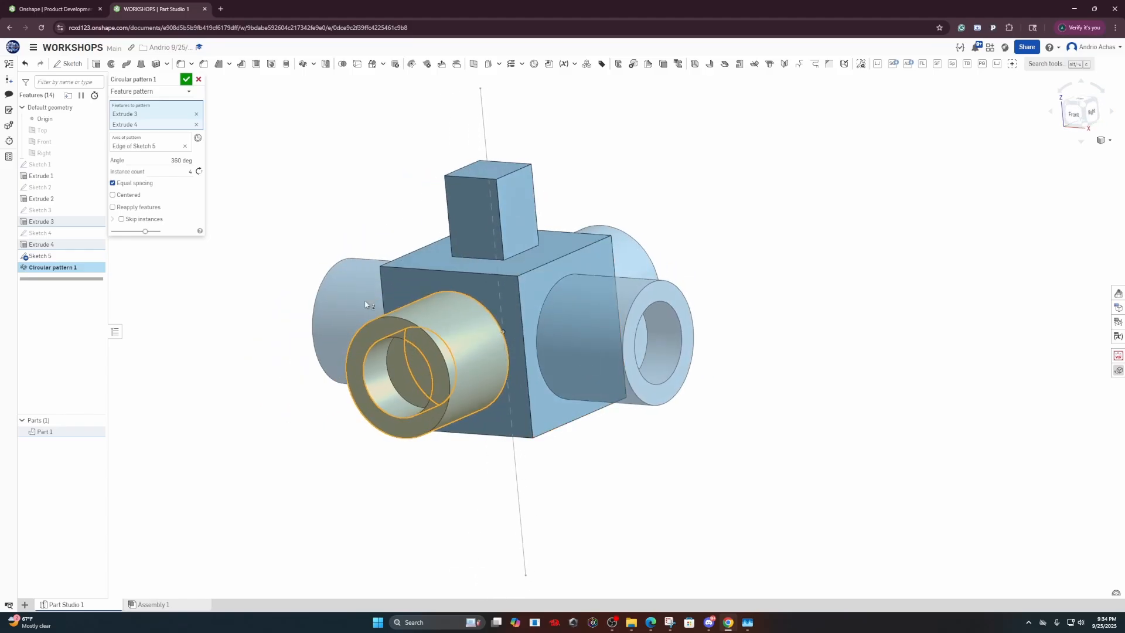
click(185, 81)
right_drag(335, 307, 317, 286)
mouse_move(463, 246)
right_down()
mouse_move(555, 246)
mouse_move(449, 241)
mouse_move(448, 223)
mouse_move(520, 240)
mouse_move(515, 221)
mouse_move(481, 237)
right_up()
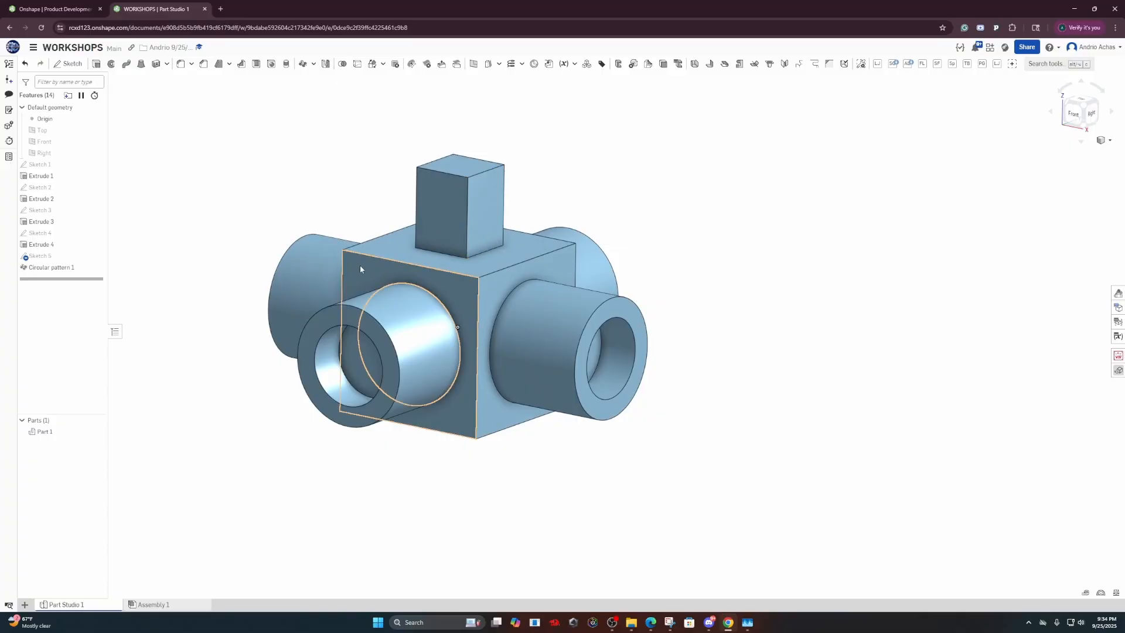
Start a fillet and try it on the cube's top face and that face's front edge, deselecting each one
scroll(367, 259, up, 5)
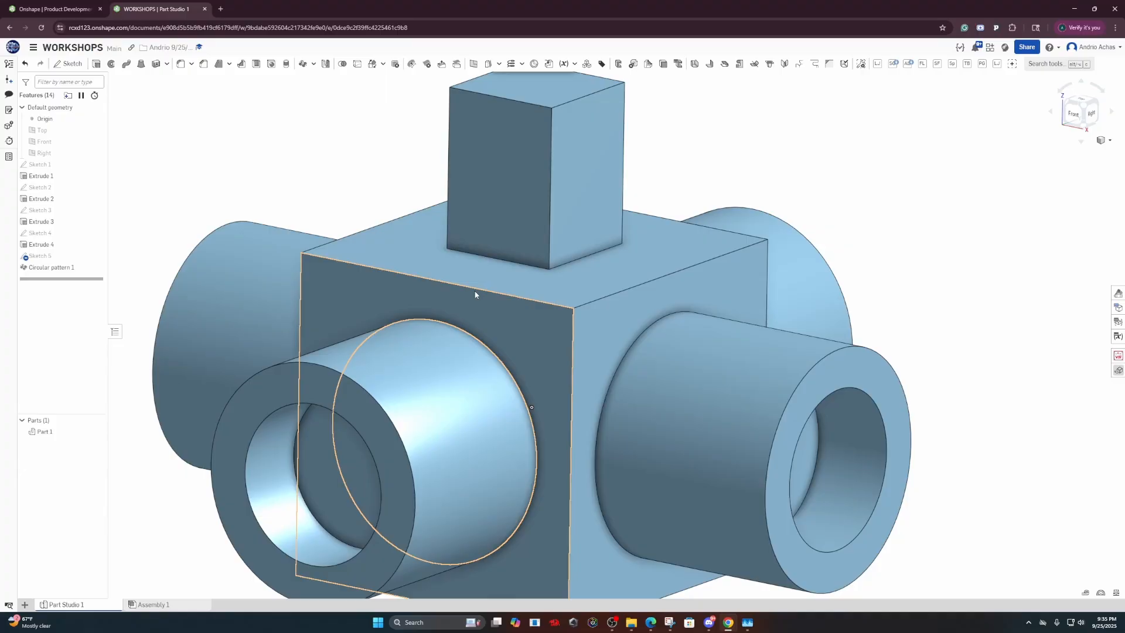
click(180, 65)
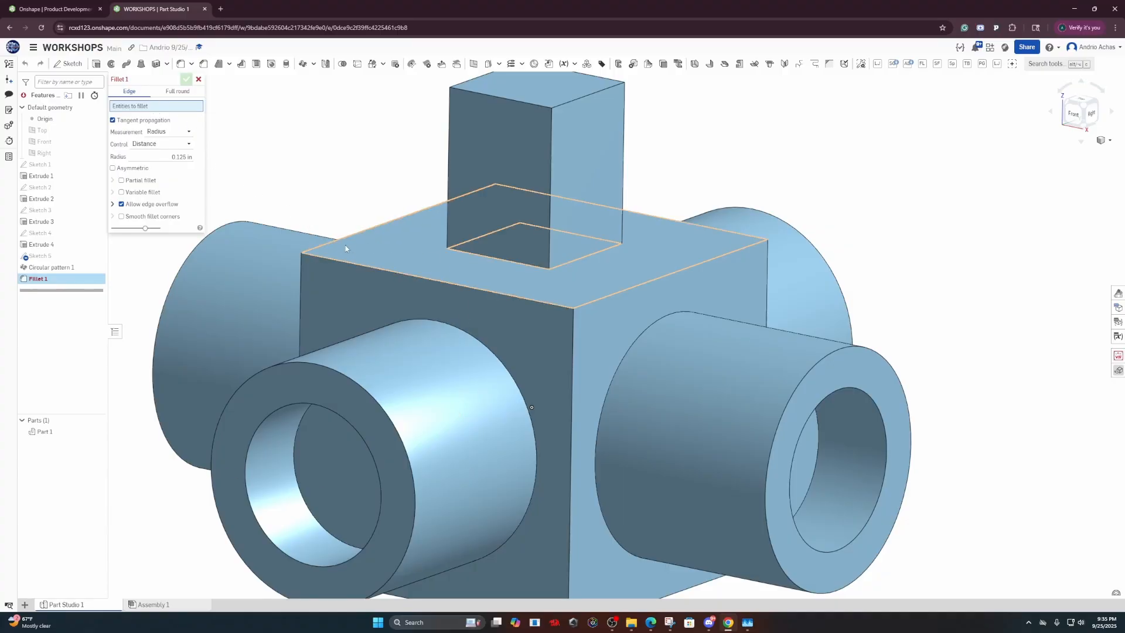
click(374, 246)
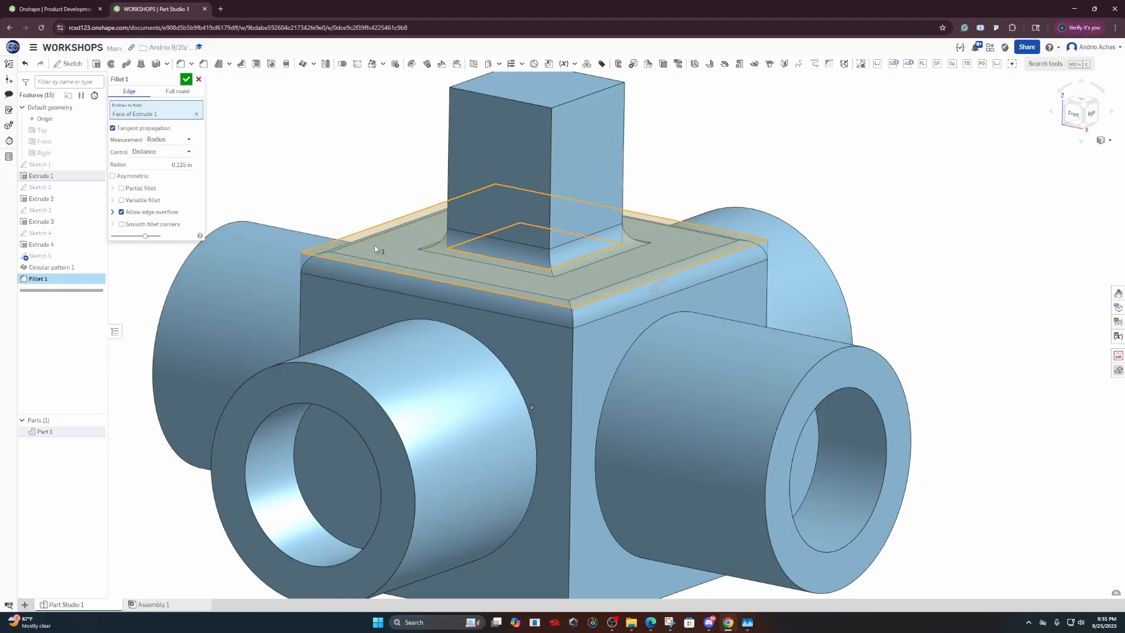
click(375, 246)
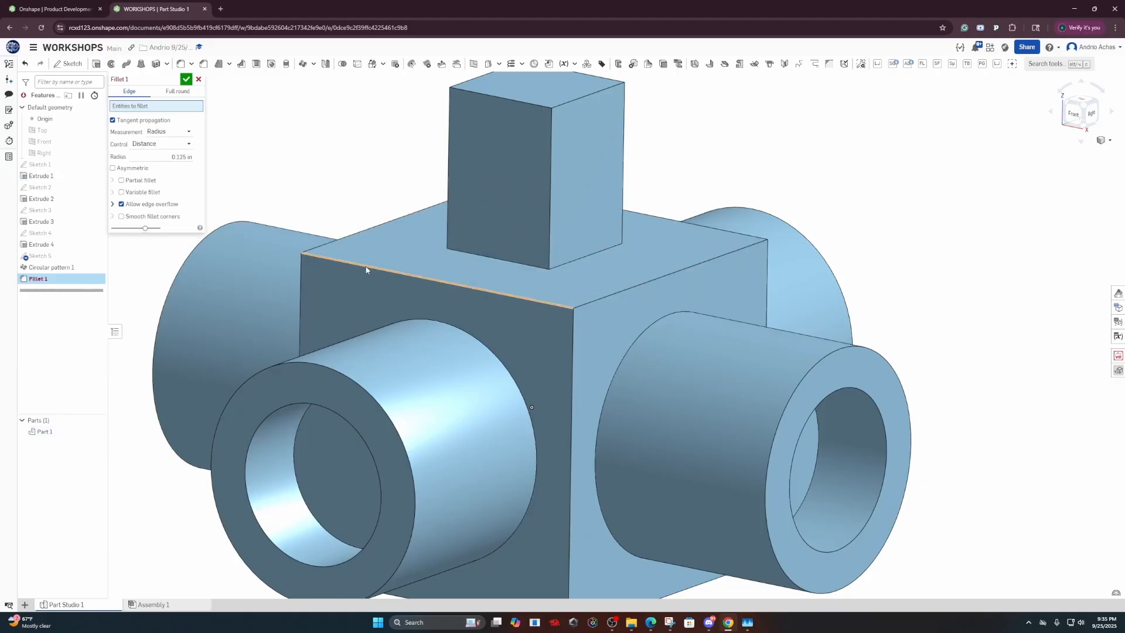
click(366, 267)
click(366, 267)
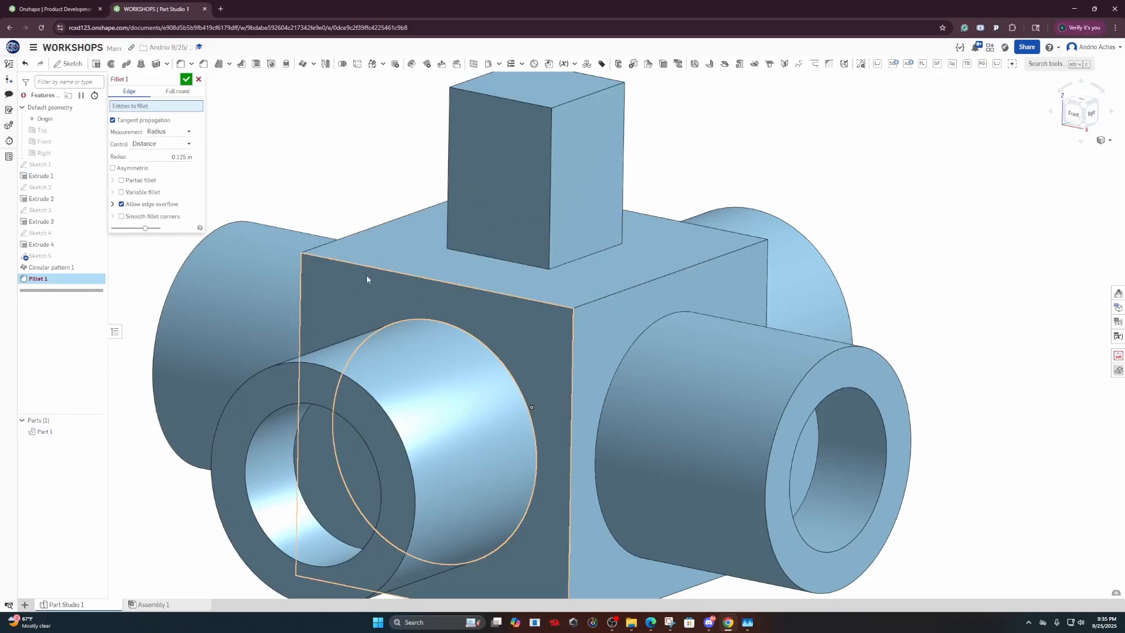
Select the cube's four vertical corner edges for the fillet
click(572, 330)
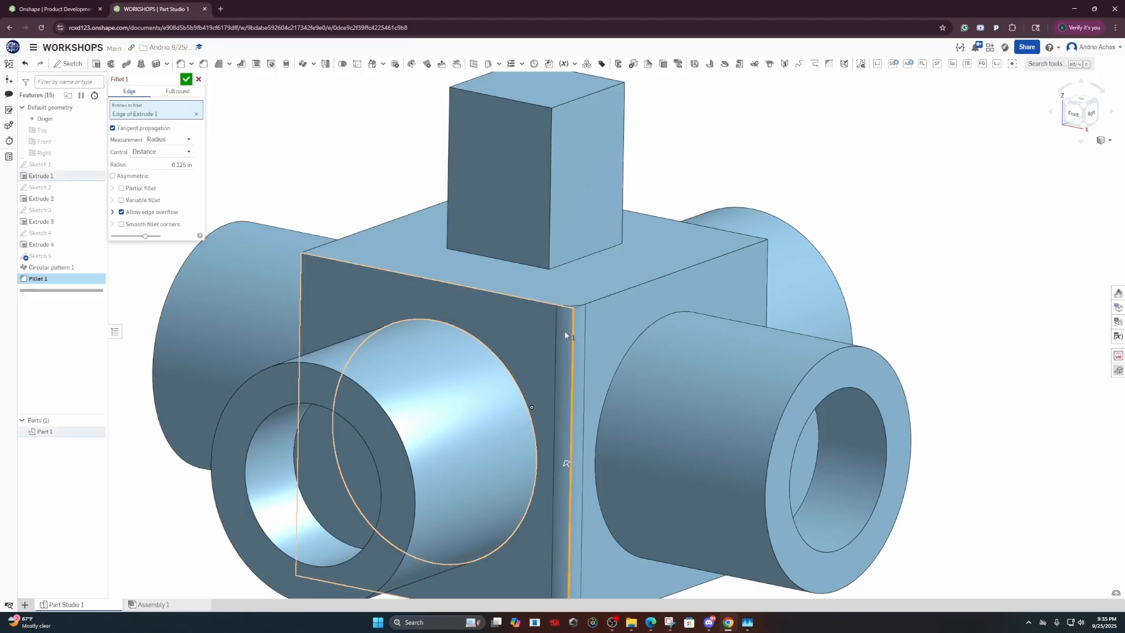
right_drag(565, 331, 264, 243)
click(258, 237)
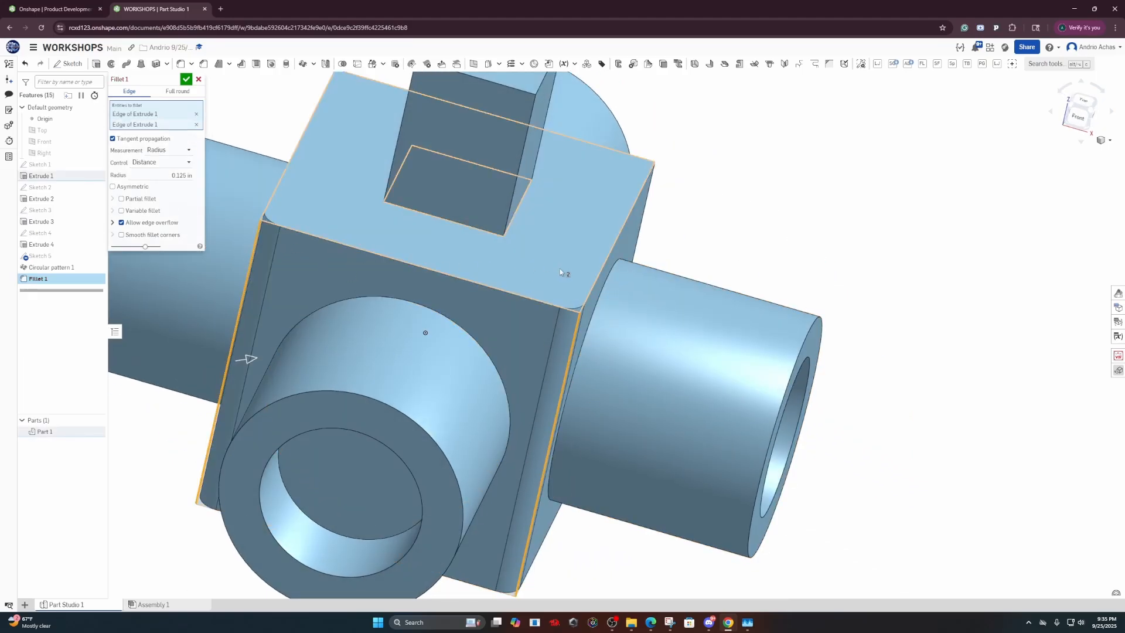
right_drag(560, 268, 635, 256)
click(757, 205)
right_drag(757, 205, 668, 398)
click(685, 211)
scroll(667, 399, up, 5)
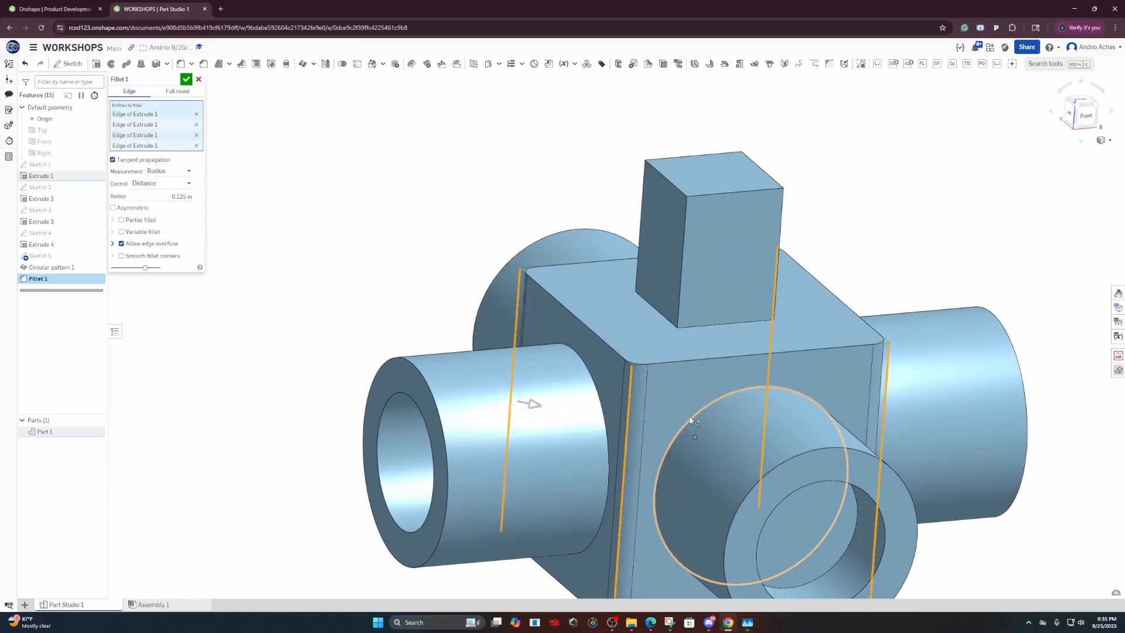
Add the circular edges where the four cylinders meet the cube's sides to the fillet
click(670, 418)
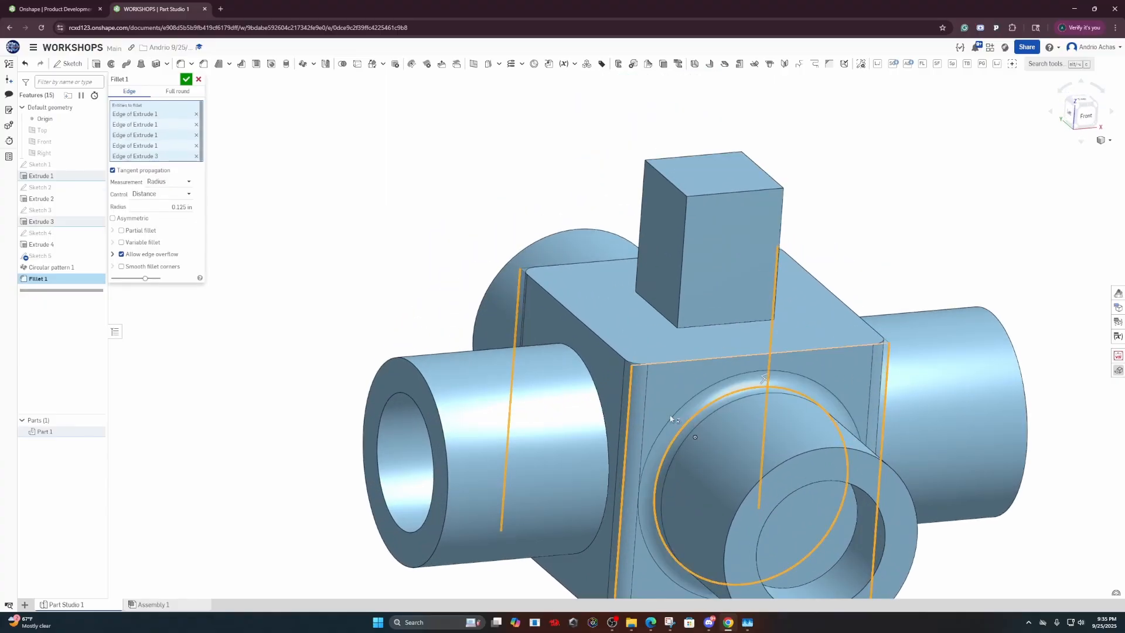
click(575, 353)
right_drag(576, 352, 788, 370)
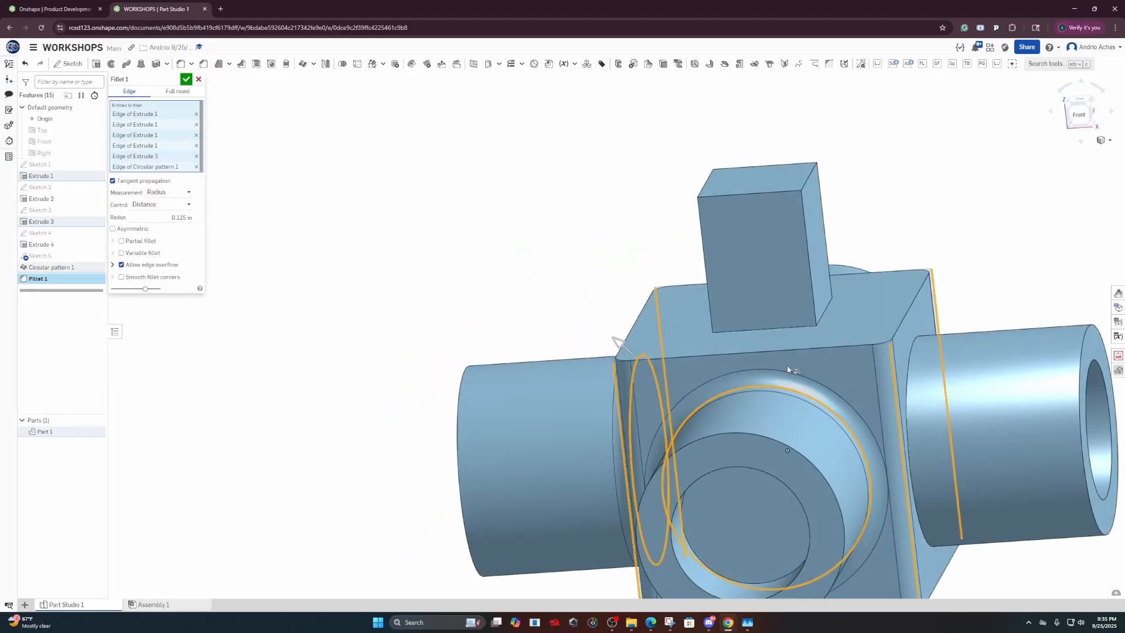
click(919, 349)
right_drag(918, 349, 785, 361)
click(982, 368)
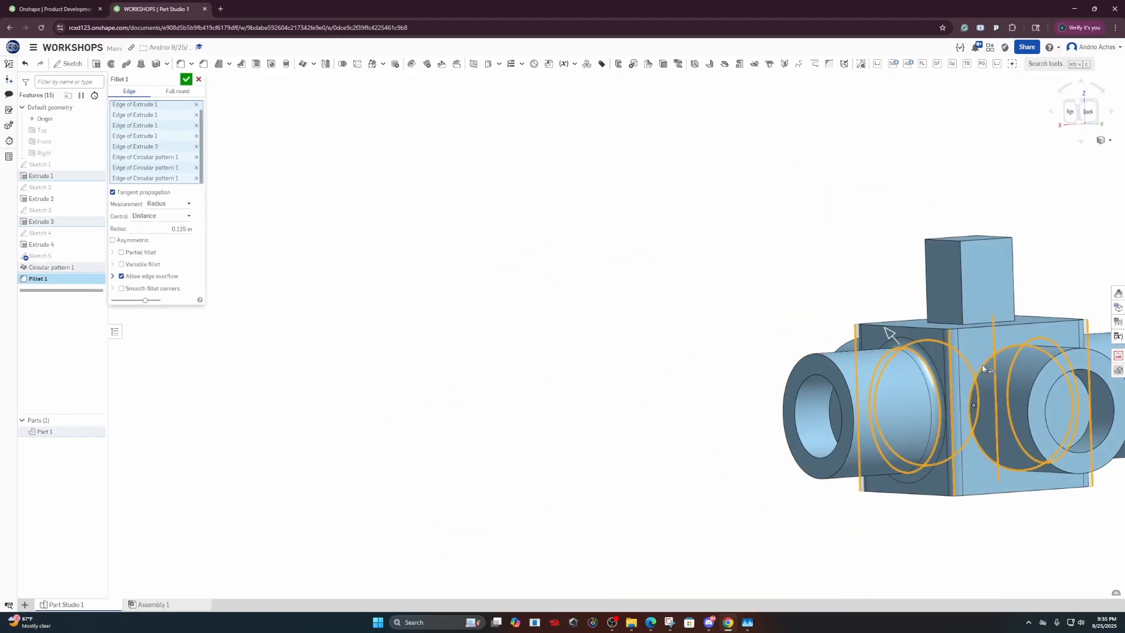
right_drag(983, 368, 694, 384)
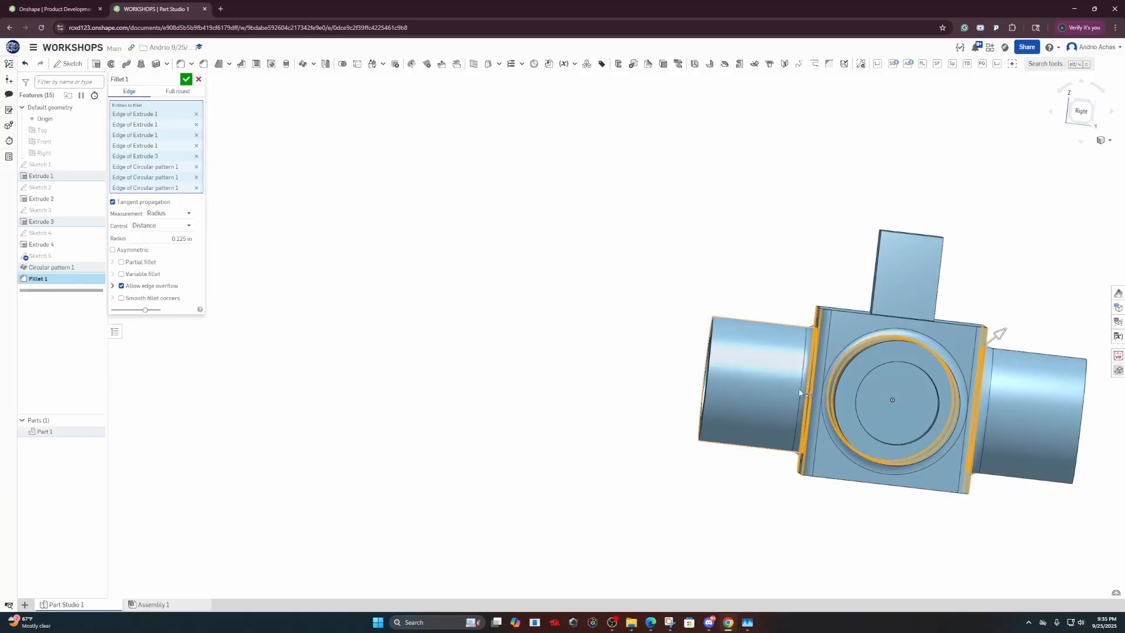
Add the four vertical edges of the block on top of the cube and accept the fillet with a 0.125 in radius
middle_drag(912, 410, 739, 431)
scroll(759, 308, down, 3)
scroll(760, 306, up, 4)
right_drag(777, 289, 761, 298)
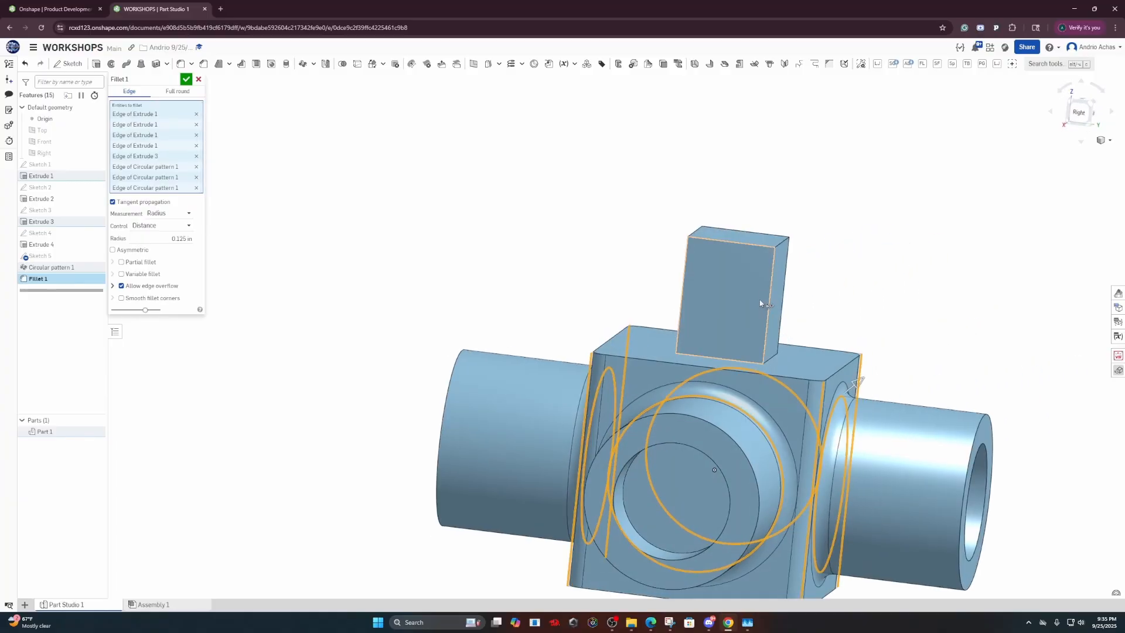
click(771, 294)
click(687, 287)
right_drag(688, 287, 815, 246)
click(798, 269)
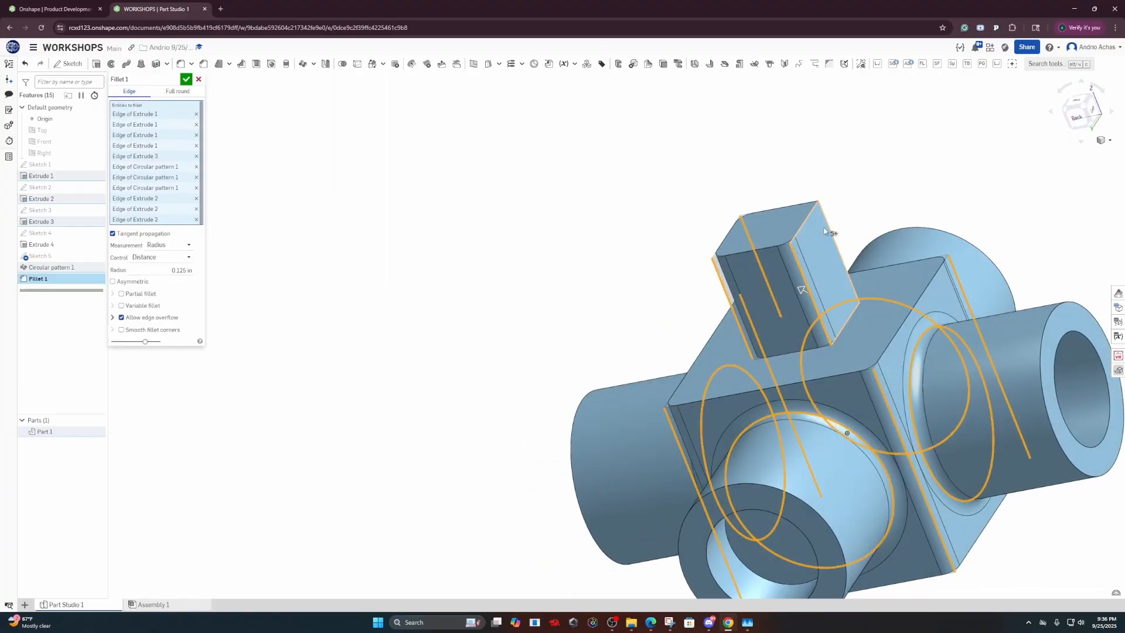
click(827, 223)
scroll(819, 304, down, 2)
right_drag(766, 321, 1000, 311)
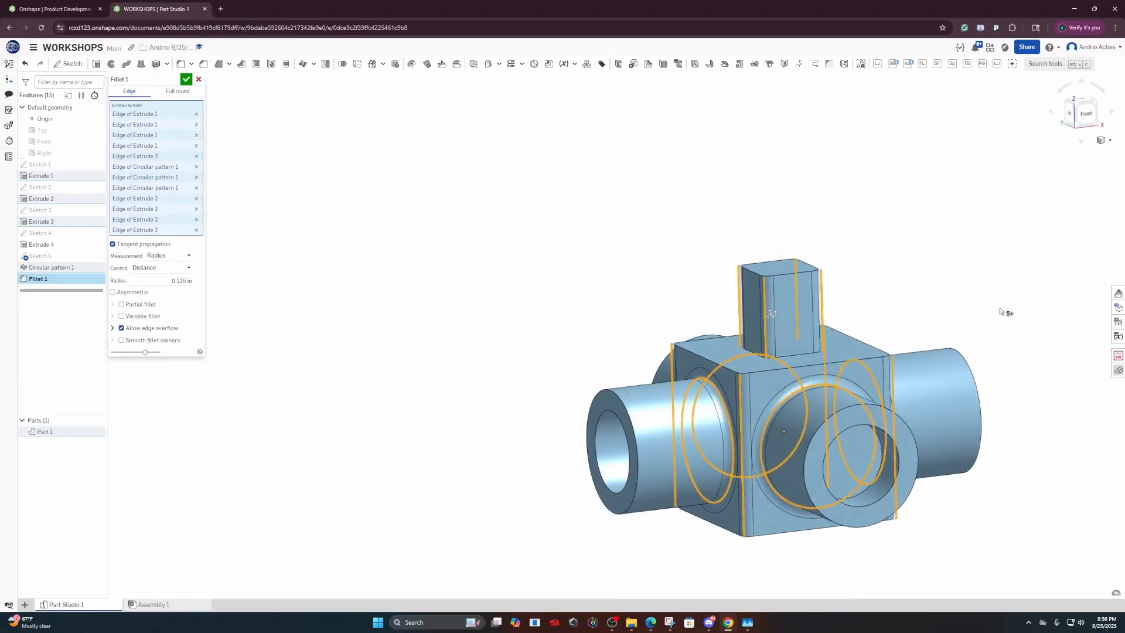
click(186, 78)
middle_drag(903, 339, 622, 300)
right_drag(538, 268, 564, 296)
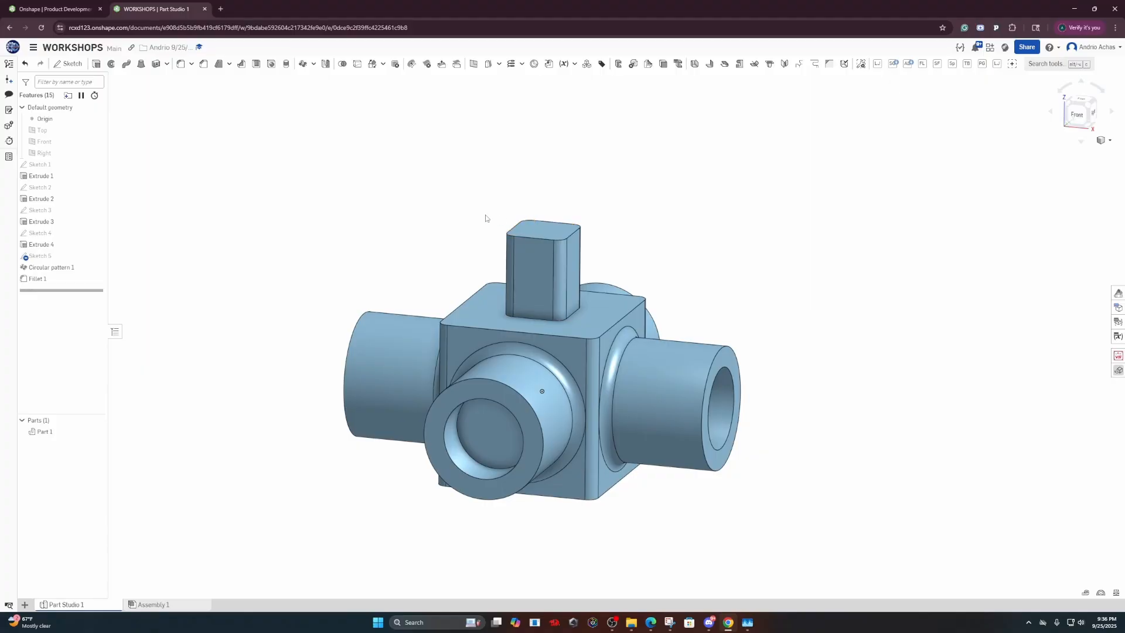
Shell the part with a 0.1 in thickness, removing the cube's bottom face
right_drag(579, 460, 564, 429)
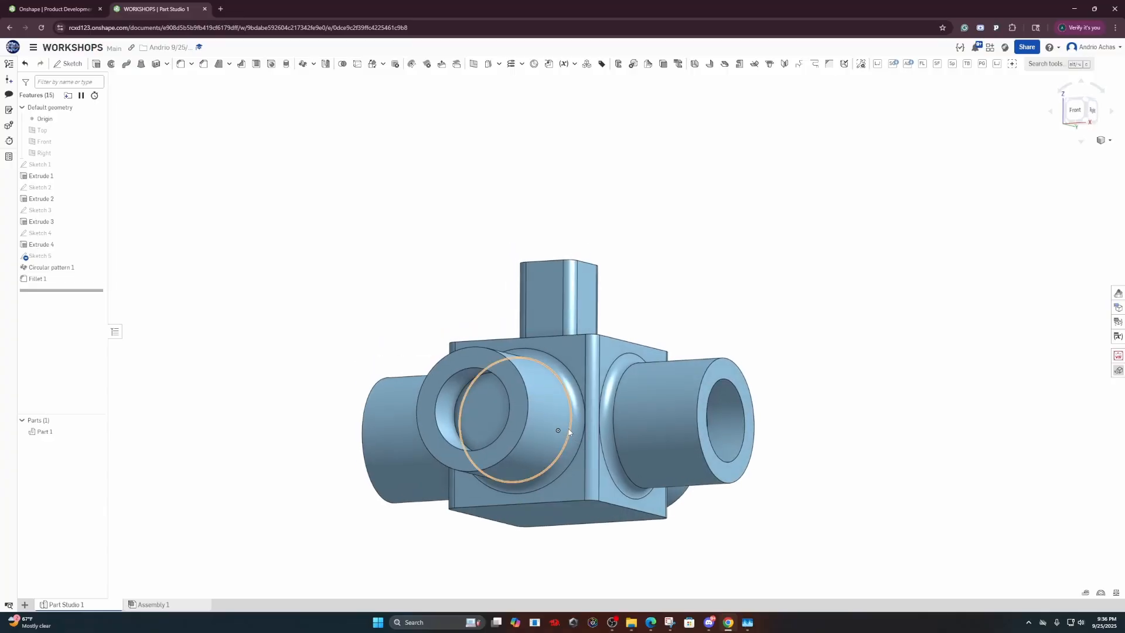
middle_drag(564, 428, 485, 380)
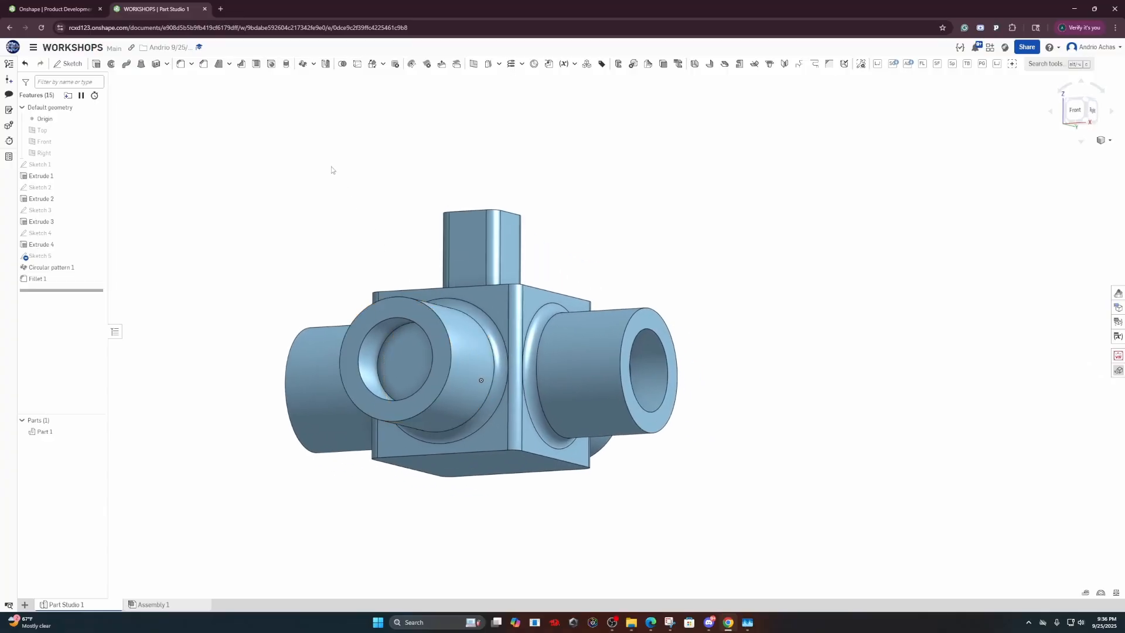
click(255, 64)
right_drag(492, 404, 504, 470)
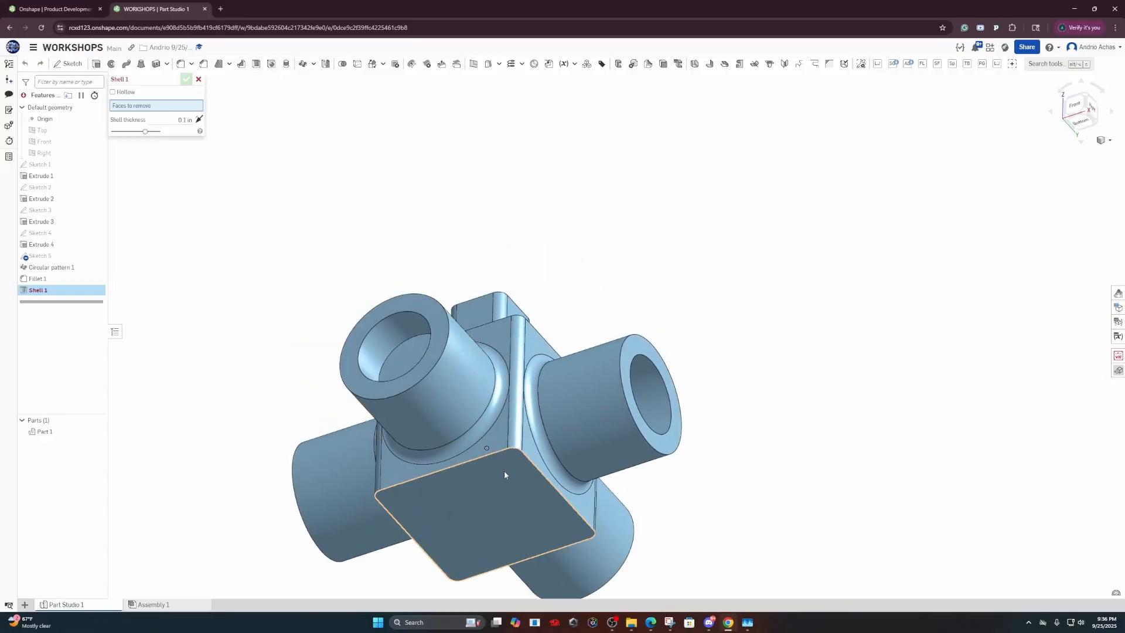
click(515, 492)
scroll(504, 446, down, 3)
scroll(492, 486, up, 8)
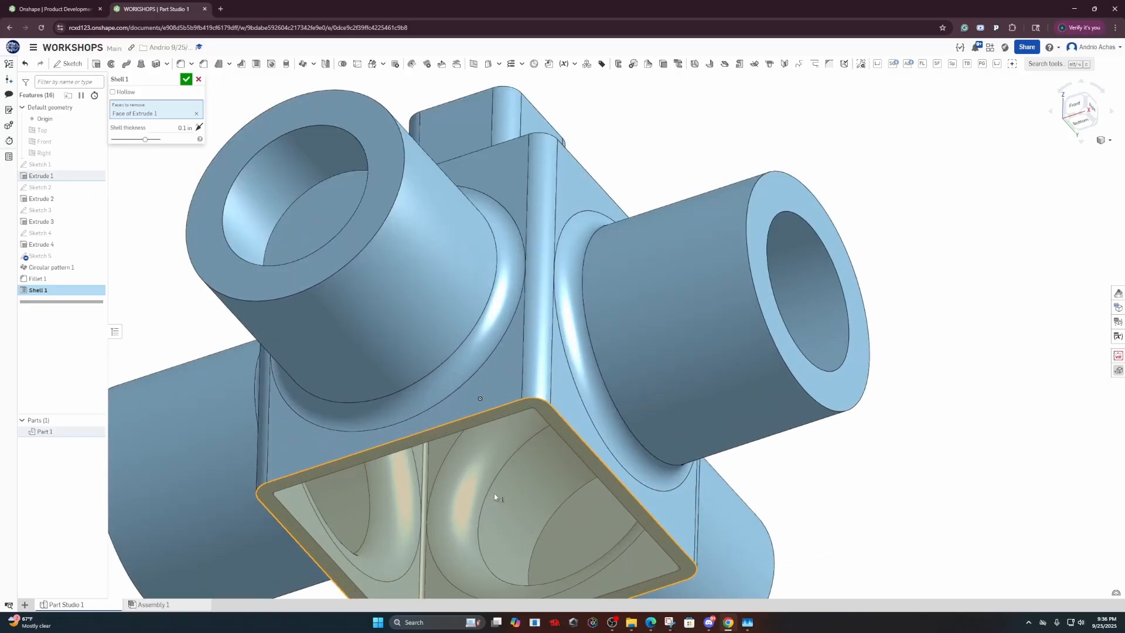
scroll(491, 469, down, 5)
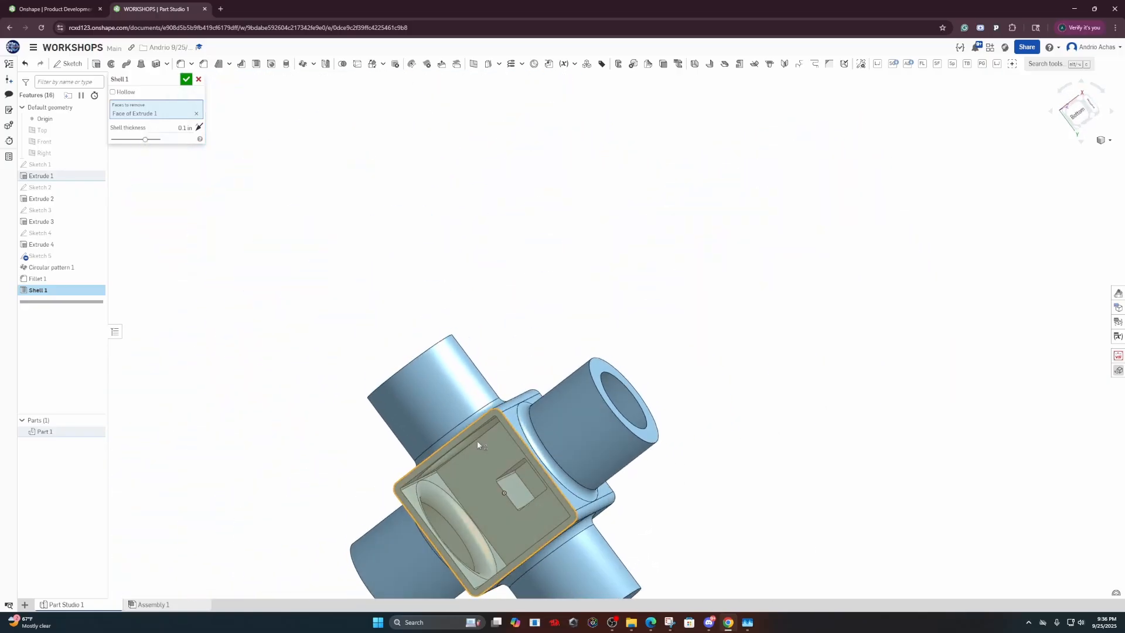
click(186, 79)
Inspect the shelled part inside and out, and delete the Shell 1 feature
scroll(454, 450, up, 6)
right_drag(490, 474, 481, 526)
scroll(486, 509, down, 5)
scroll(594, 439, up, 5)
scroll(403, 406, down, 4)
scroll(477, 470, down, 5)
scroll(482, 525, up, 5)
scroll(482, 528, down, 3)
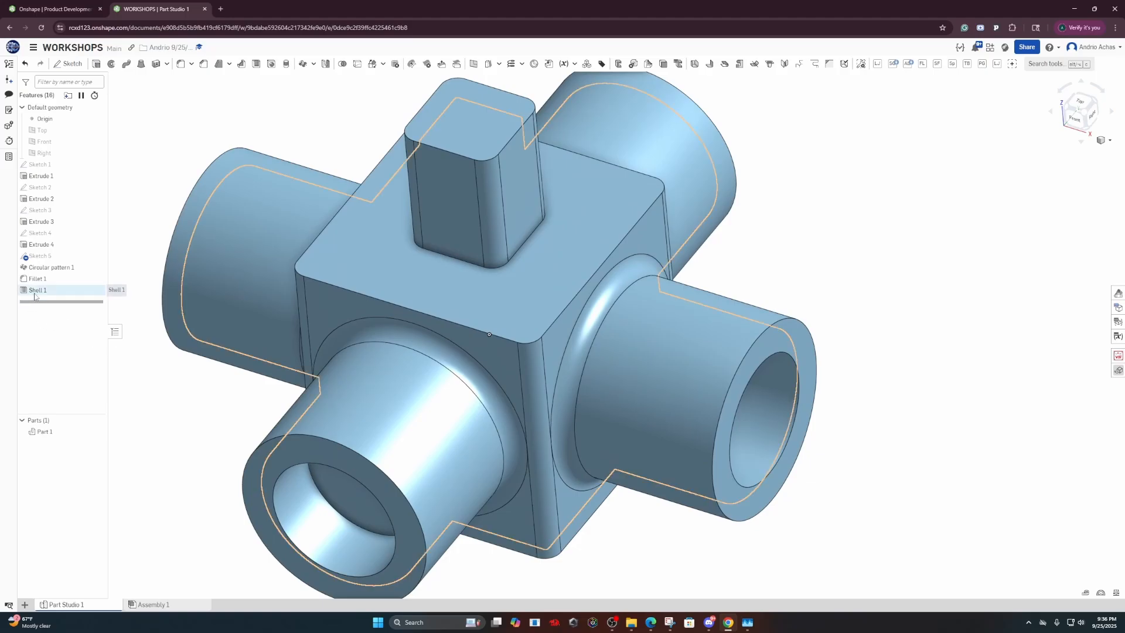
click(37, 291)
key(Delete)
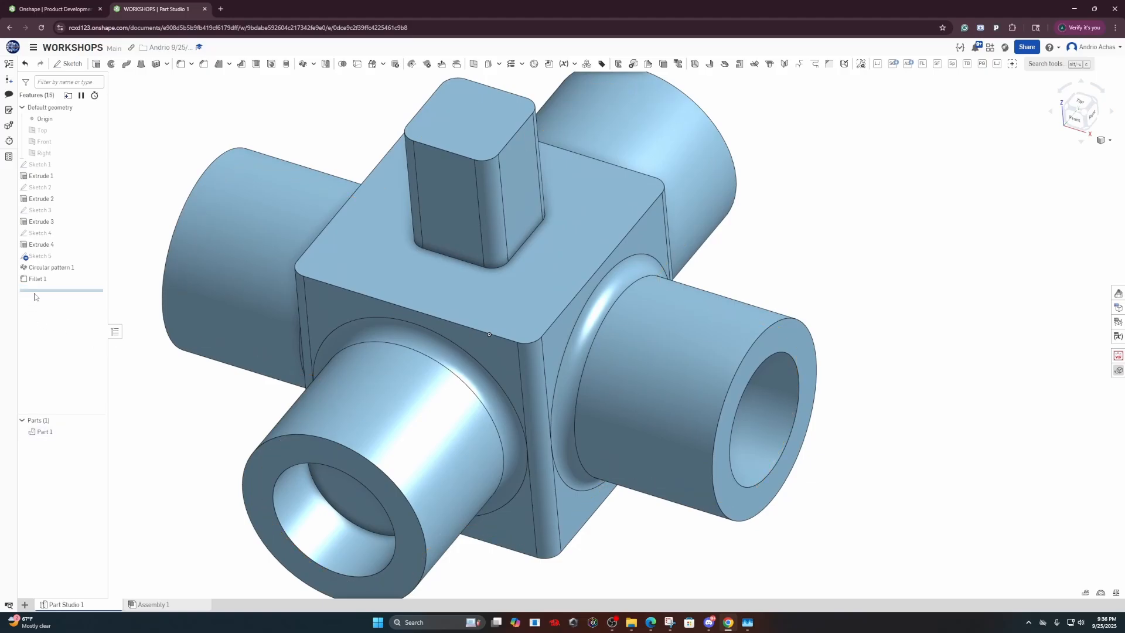
Examine the filleted part from below, above and the front, both close up and as a whole
scroll(543, 382, down, 5)
right_drag(530, 463, 541, 350)
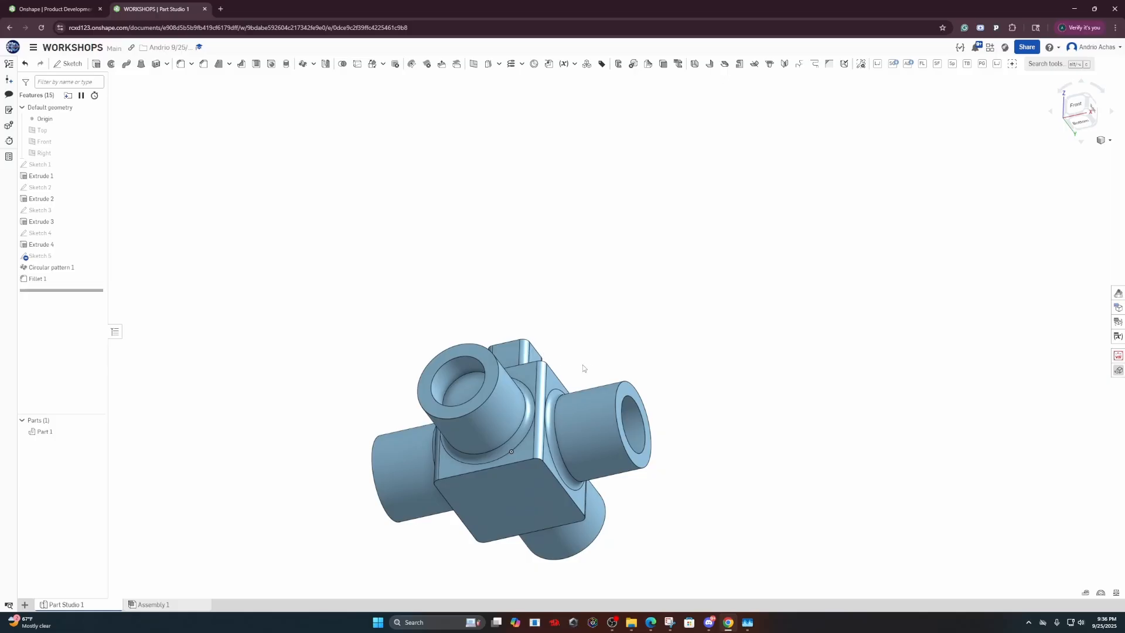
right_drag(582, 368, 564, 352)
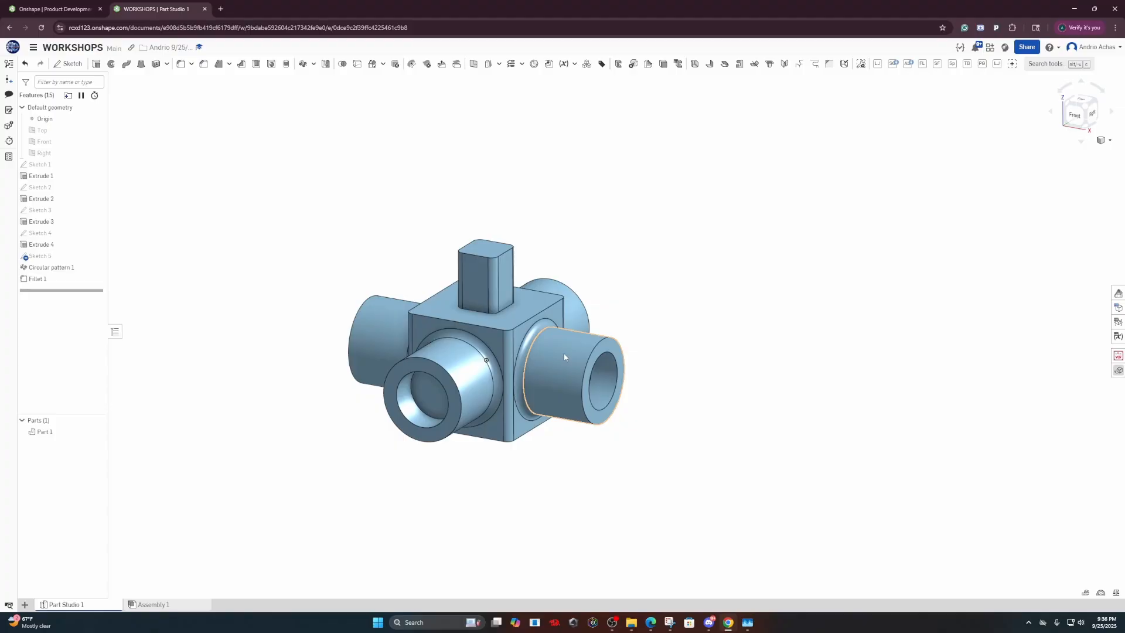
scroll(458, 386, up, 5)
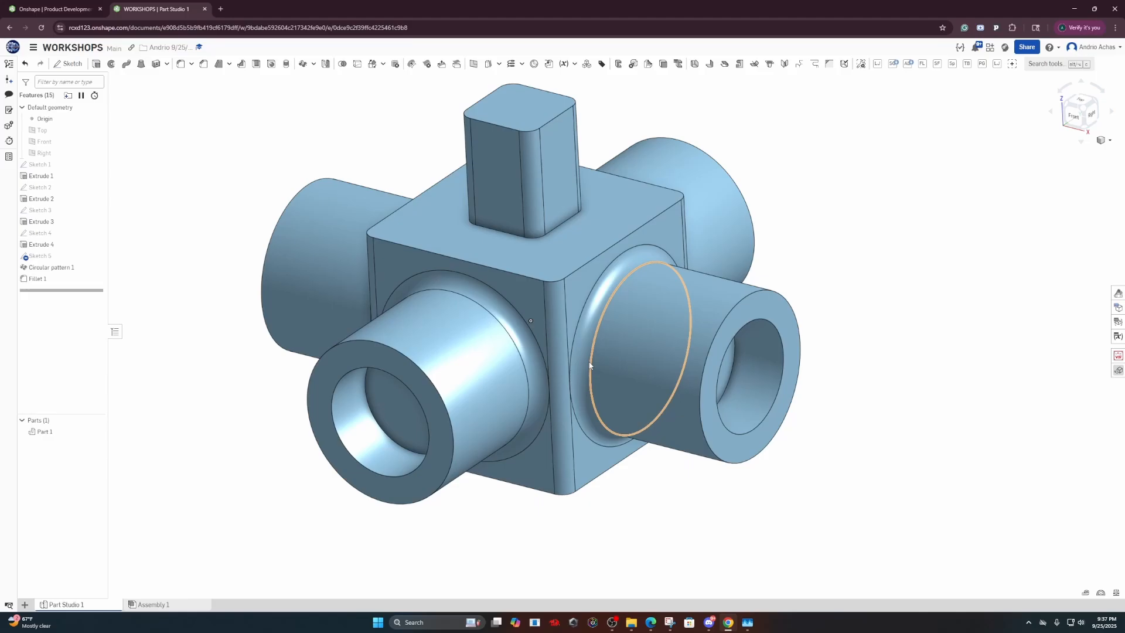
right_drag(589, 364, 608, 480)
scroll(596, 389, down, 5)
scroll(599, 312, up, 5)
scroll(598, 313, down, 5)
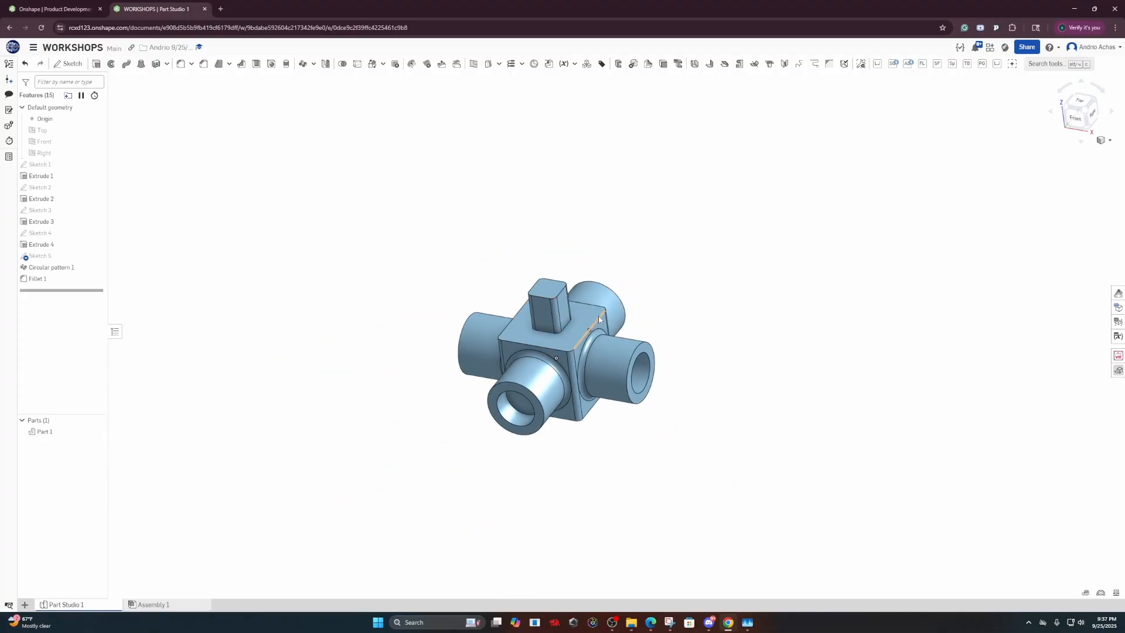
right_drag(598, 313, 565, 530)
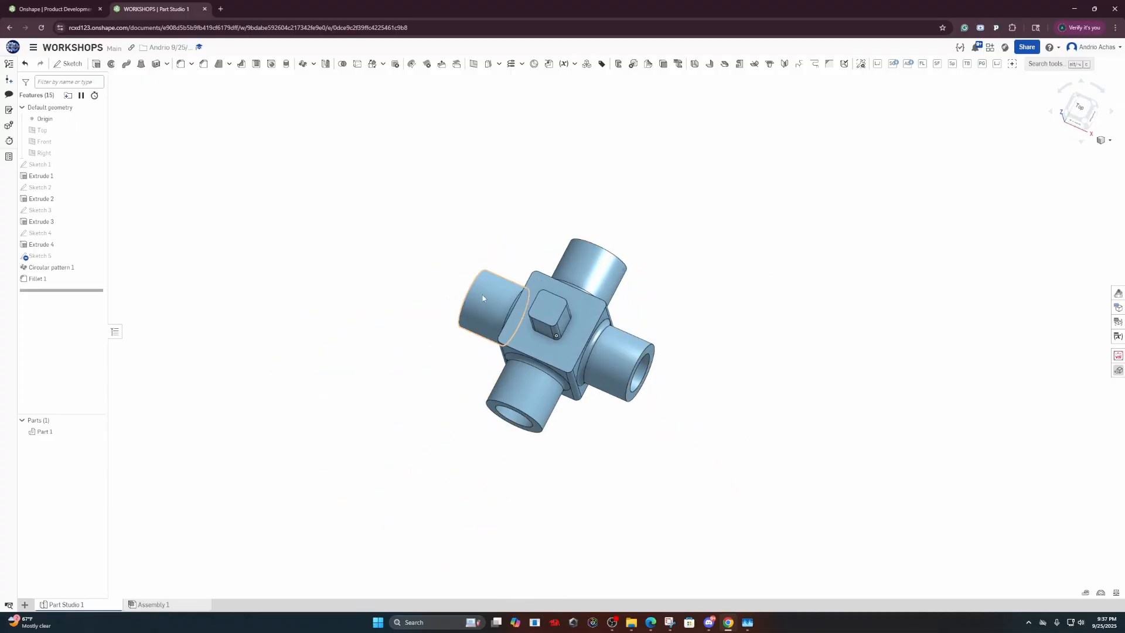
right_drag(613, 459, 606, 402)
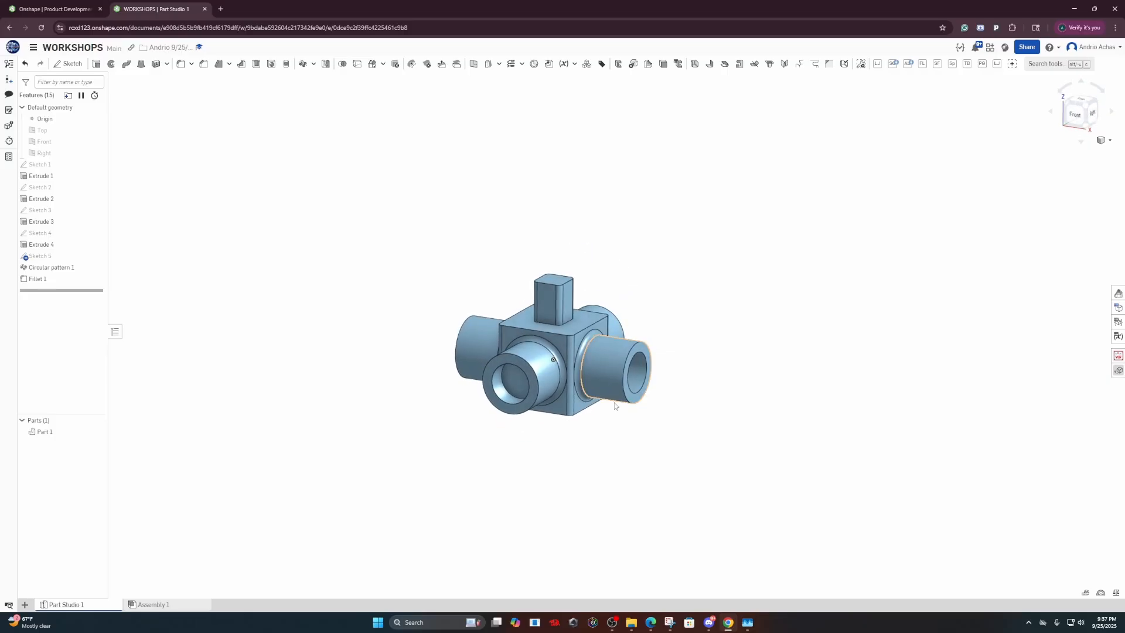
scroll(571, 357, up, 6)
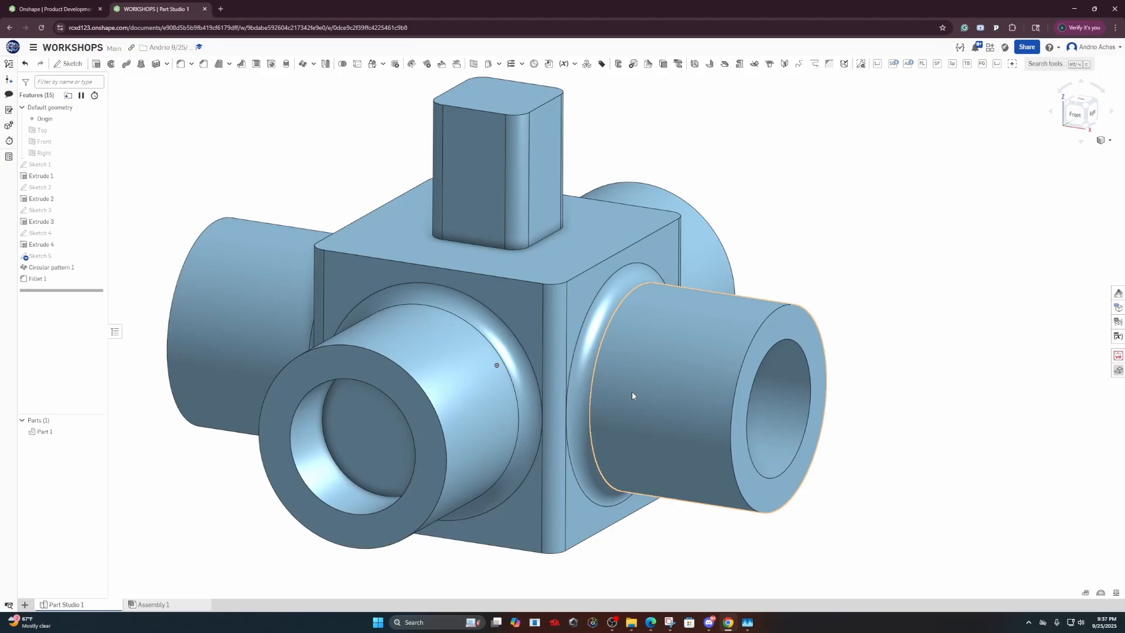
mouse_move(633, 382)
right_down()
mouse_move(606, 374)
mouse_move(634, 380)
right_up()
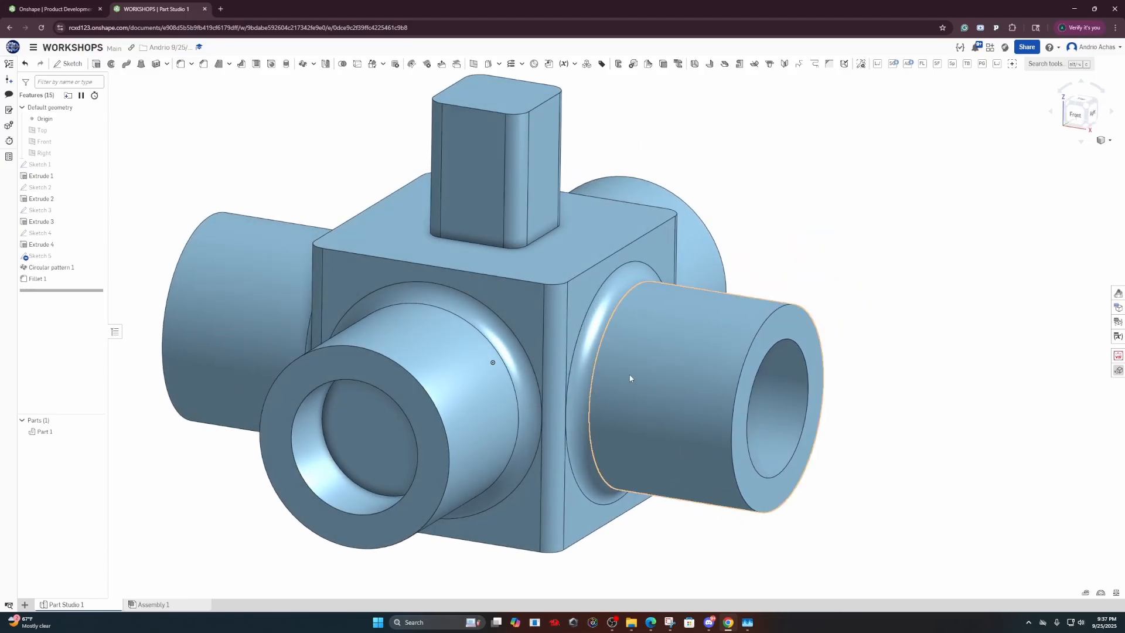